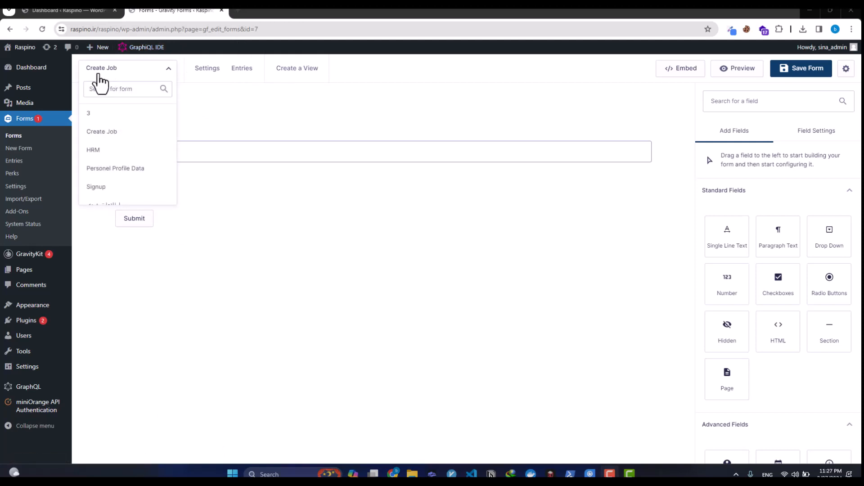
Step: Relabel the Create Job form's Untitled single-line text field as 'Title of job'
{"action": "left_click", "coordinate": [199, 104]}
{"action": "left_click", "coordinate": [215, 144]}
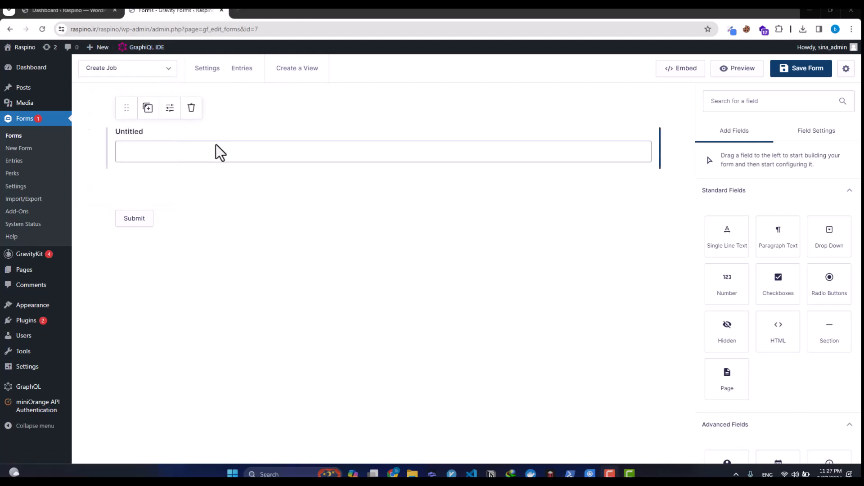
{"action": "double_click", "coordinate": [755, 236]}
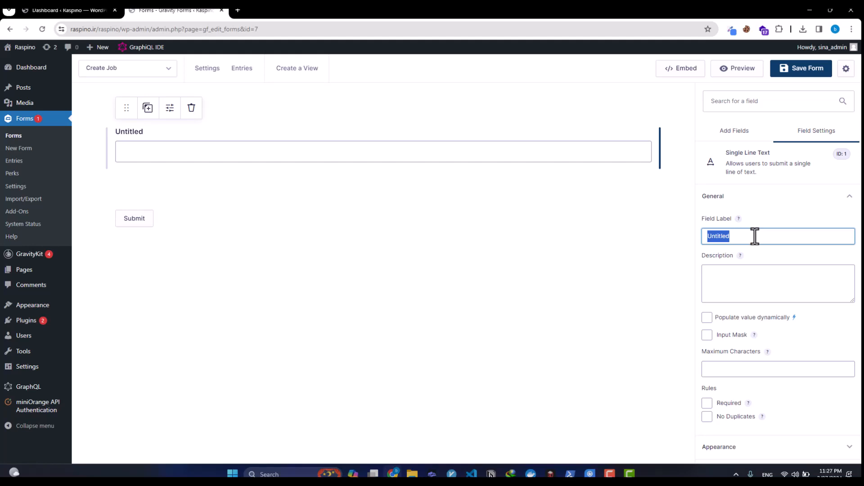
{"action": "type", "text": "Title"}
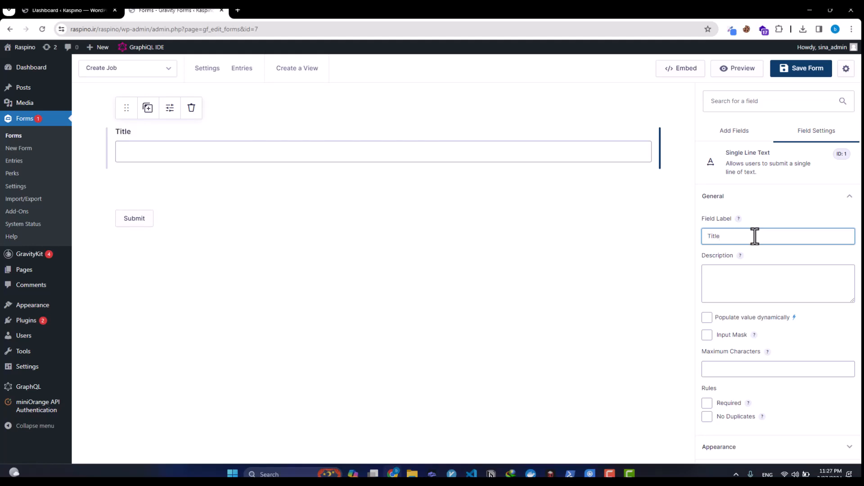
{"action": "type", "text": " of job"}
{"action": "left_click", "coordinate": [749, 140]}
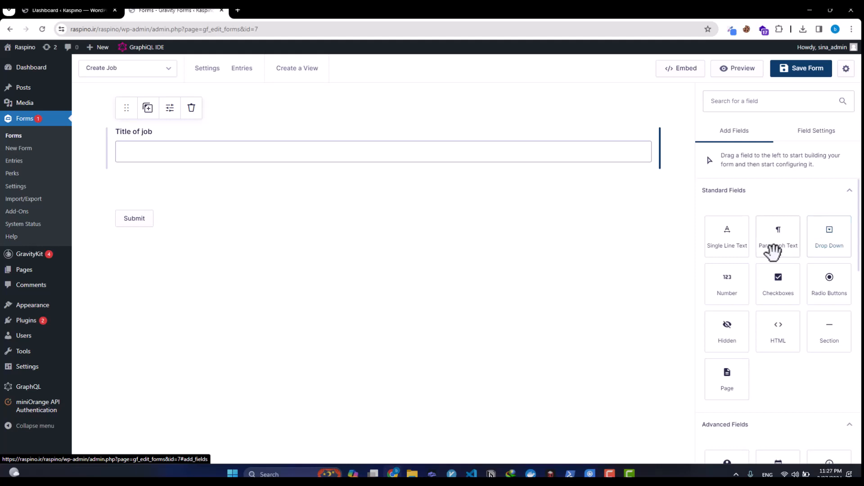
Step: Add a radio button field beside Title of job labelled 'Job Location'
{"action": "left_click_drag", "start_coordinate": [846, 286], "coordinate": [574, 155]}
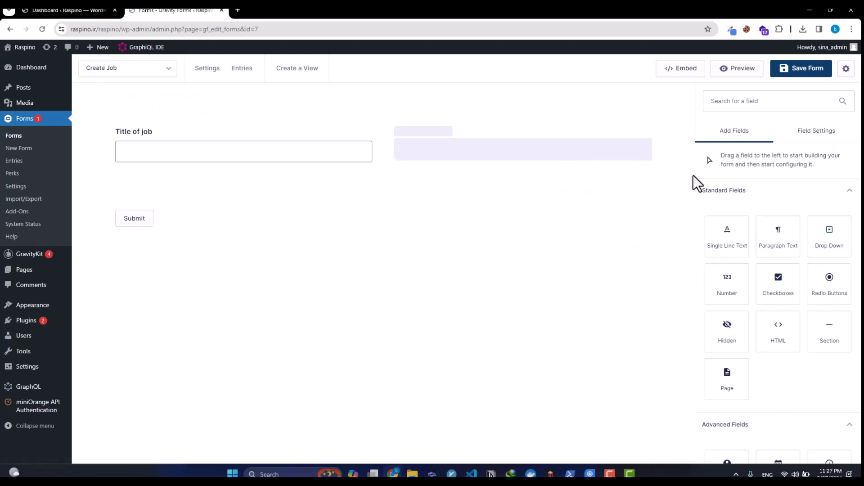
{"action": "double_click", "coordinate": [768, 238]}
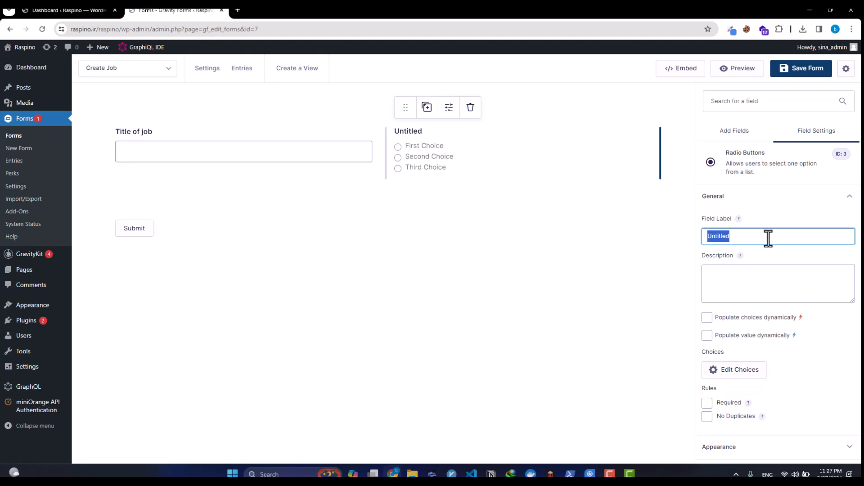
{"action": "key", "text": "BackSpace"}
{"action": "type", "text": "Job Location"}
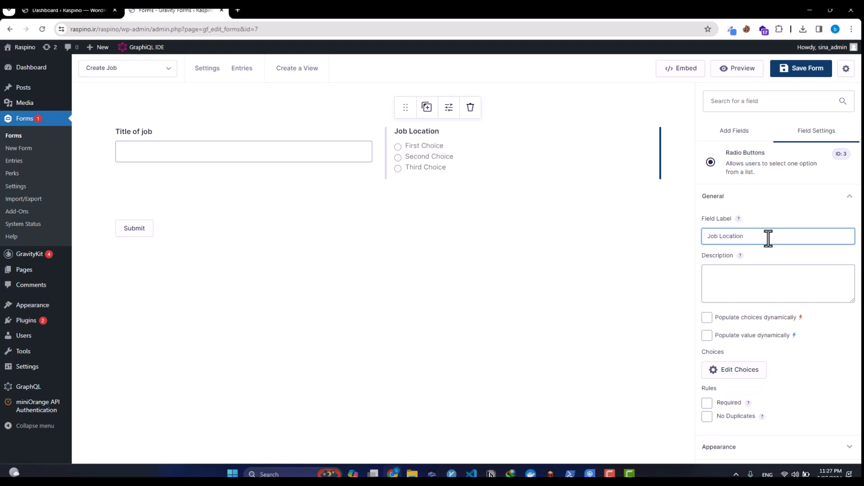
Step: Set the Job Location choices to on-site and remote, removing the third choice
{"action": "left_click", "coordinate": [743, 373]}
{"action": "left_click", "coordinate": [587, 162]}
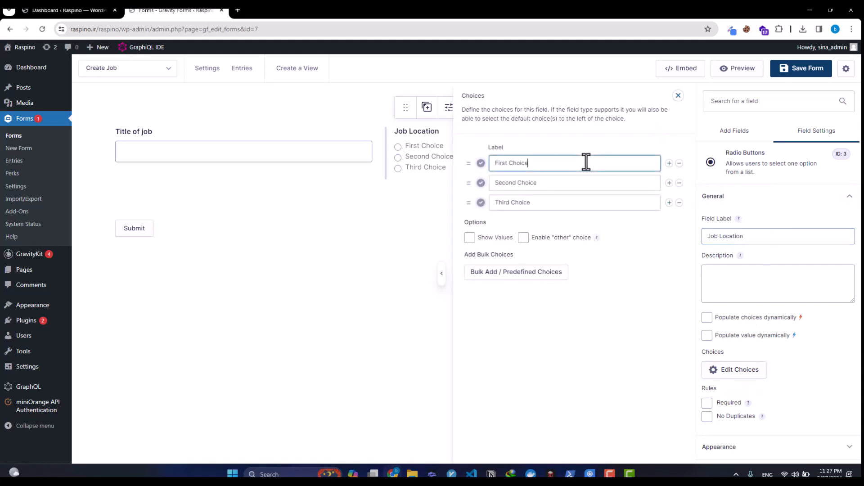
{"action": "key", "text": "ctrl+a"}
{"action": "type", "text": "on-site"}
{"action": "key", "text": "Tab"}
{"action": "key", "text": "Tab"}
{"action": "key", "text": "Tab"}
{"action": "key", "text": "Tab"}
{"action": "type", "text": "remote"}
{"action": "key", "text": "Tab"}
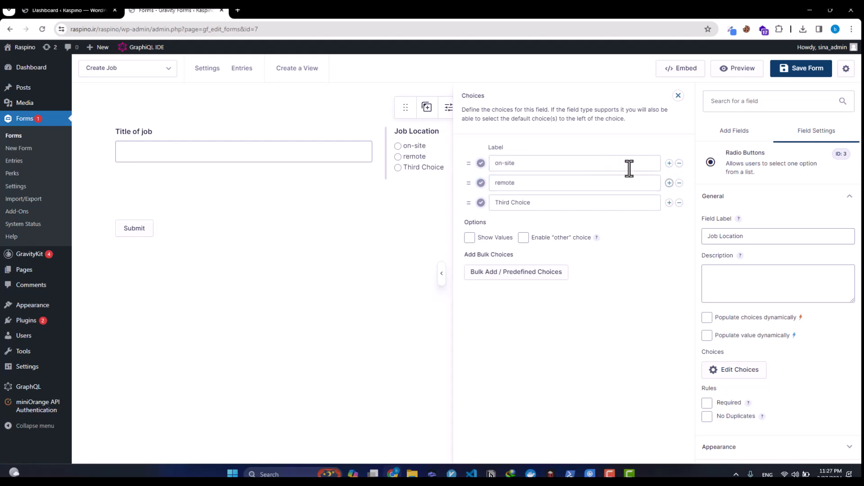
{"action": "left_click", "coordinate": [679, 202]}
{"action": "left_click", "coordinate": [356, 228]}
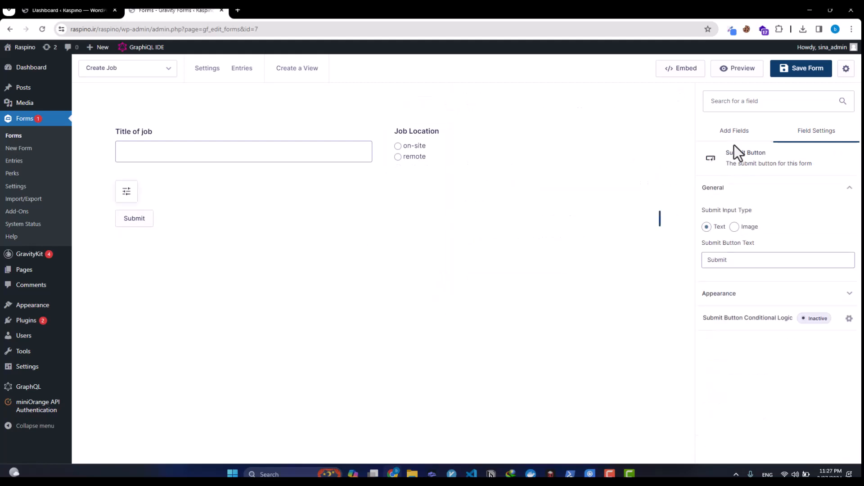
{"action": "left_click", "coordinate": [735, 135]}
Step: Add a number field labelled 'Salary' beside Job Location and save the form
{"action": "left_click_drag", "start_coordinate": [739, 292], "coordinate": [547, 147]}
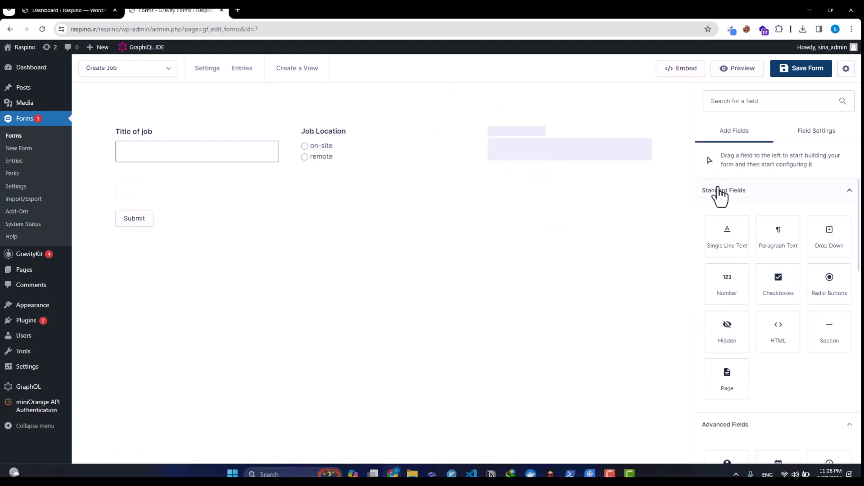
{"action": "double_click", "coordinate": [746, 223]}
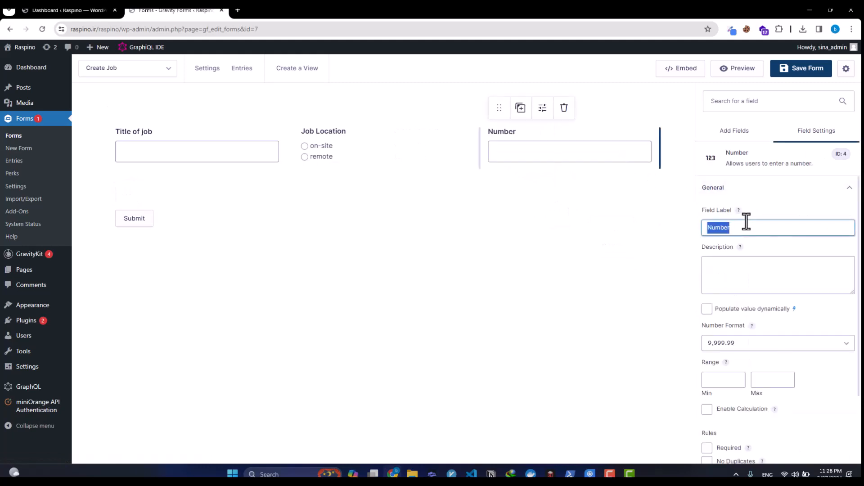
{"action": "type", "text": "Salary"}
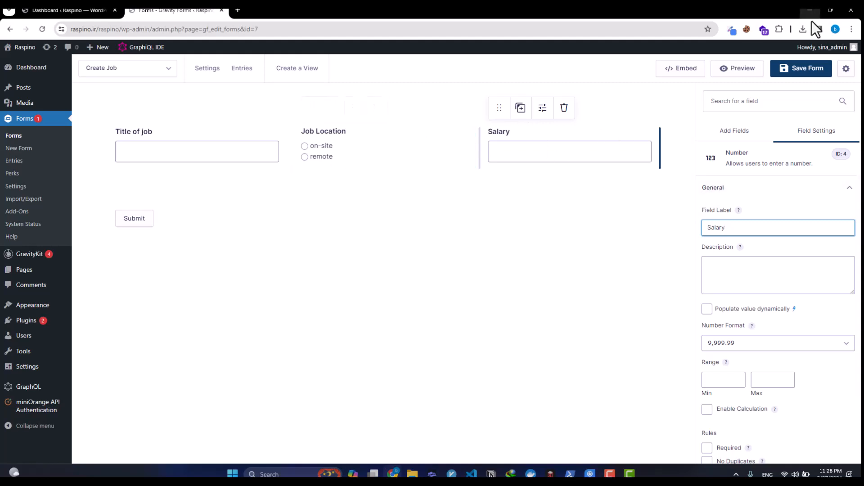
{"action": "left_click", "coordinate": [806, 74]}
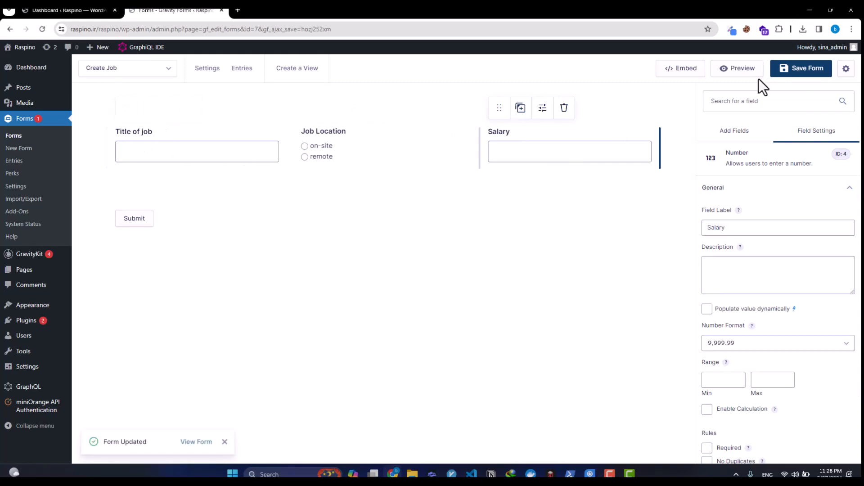
{"action": "left_click", "coordinate": [736, 132]}
Step: Add a List field beside Salary labelled 'Skills'
{"action": "scroll", "coordinate": [776, 334], "scroll_direction": "down", "scroll_amount": 3}
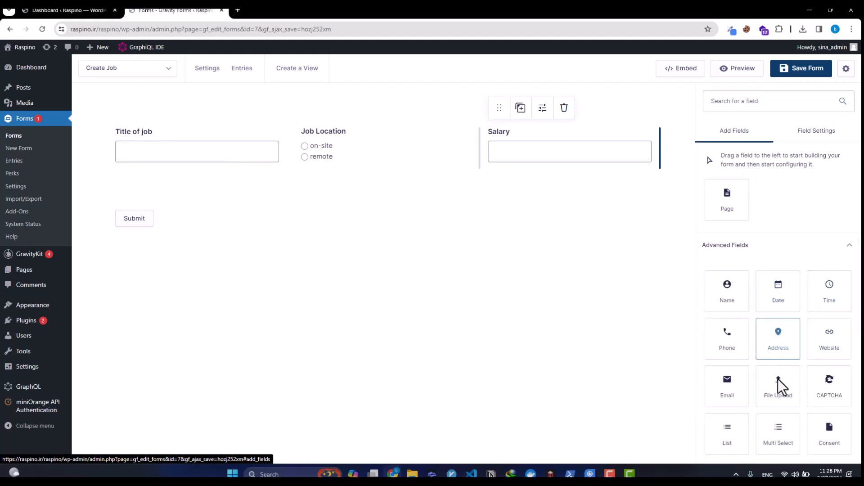
{"action": "left_click_drag", "start_coordinate": [739, 436], "coordinate": [620, 145]}
{"action": "double_click", "coordinate": [766, 248]}
{"action": "type", "text": "Skil"}
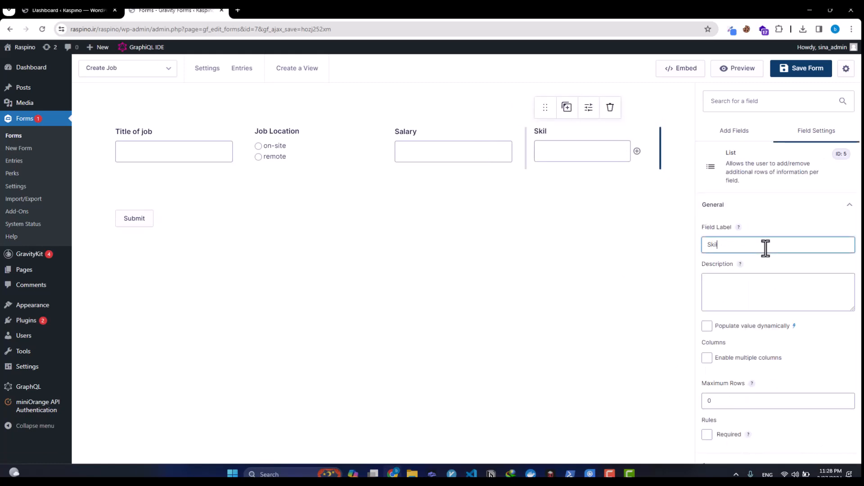
{"action": "type", "text": "ls"}
Step: Drop a second List field below the first row, then delete it
{"action": "left_click", "coordinate": [730, 131]}
{"action": "scroll", "coordinate": [759, 272], "scroll_direction": "down", "scroll_amount": 1}
{"action": "scroll", "coordinate": [759, 274], "scroll_direction": "down", "scroll_amount": 1}
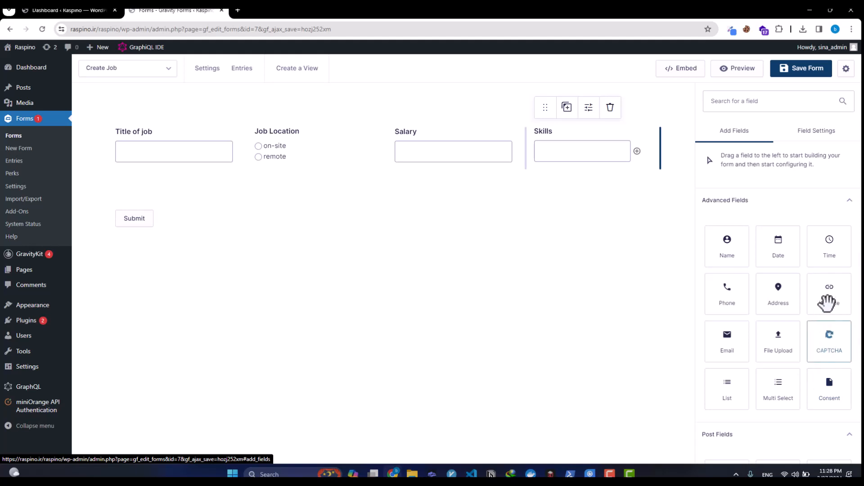
{"action": "scroll", "coordinate": [779, 396], "scroll_direction": "down", "scroll_amount": 3}
{"action": "scroll", "coordinate": [788, 381], "scroll_direction": "down", "scroll_amount": 2}
{"action": "scroll", "coordinate": [774, 377], "scroll_direction": "up", "scroll_amount": 5}
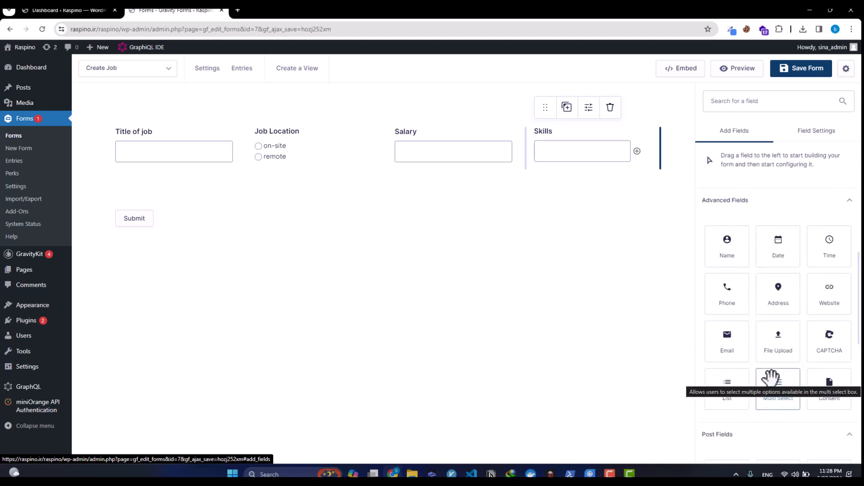
{"action": "left_click_drag", "start_coordinate": [729, 386], "coordinate": [244, 222]}
{"action": "double_click", "coordinate": [730, 247]}
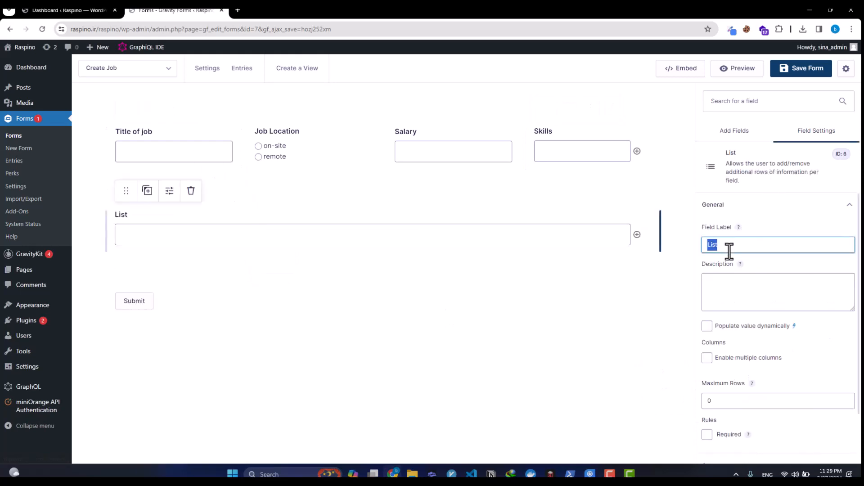
{"action": "left_click", "coordinate": [191, 191]}
{"action": "key", "text": "Return"}
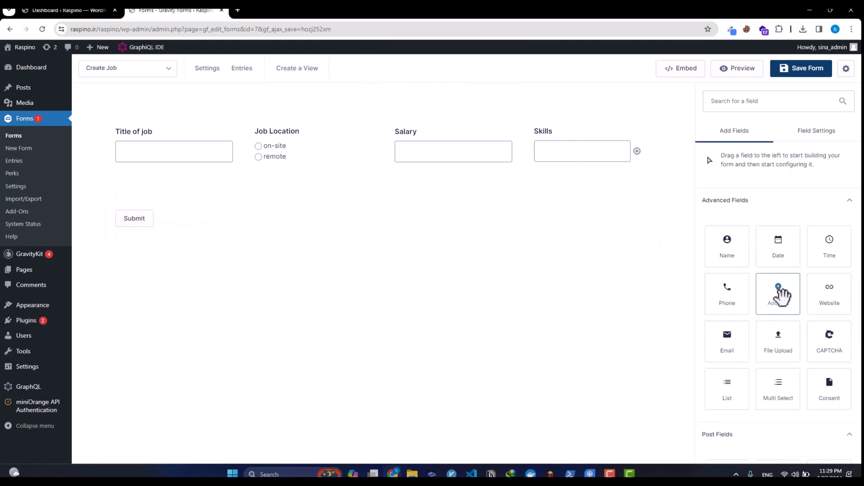
{"action": "scroll", "coordinate": [803, 290], "scroll_direction": "up", "scroll_amount": 5}
Step: Add a checkboxes field below Title of job labelled 'Benefits'
{"action": "left_click_drag", "start_coordinate": [814, 288], "coordinate": [166, 200]}
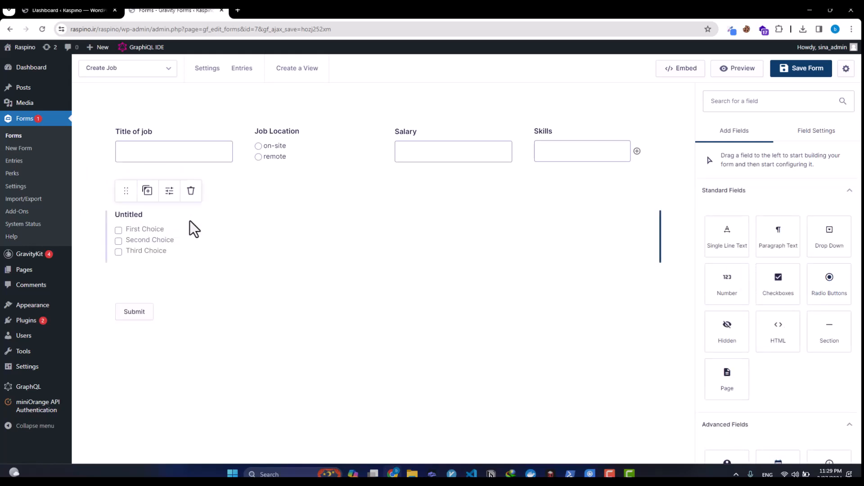
{"action": "double_click", "coordinate": [774, 234]}
{"action": "type", "text": "Benefits"}
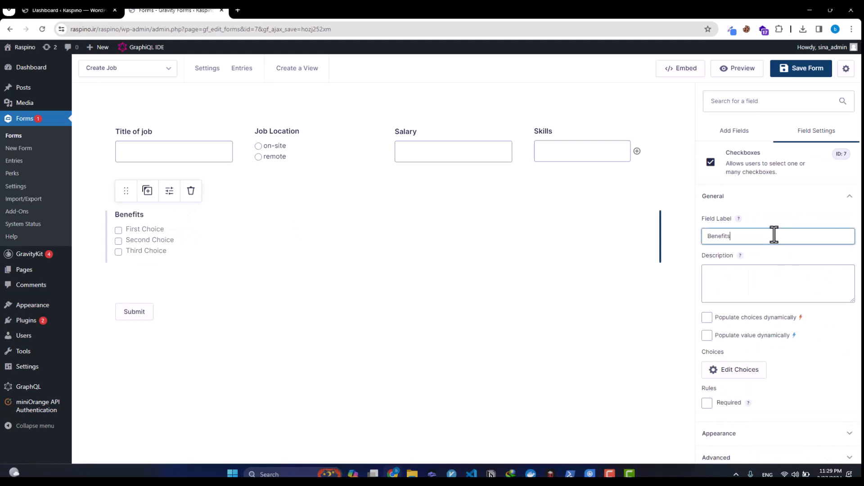
{"action": "left_click", "coordinate": [749, 360]}
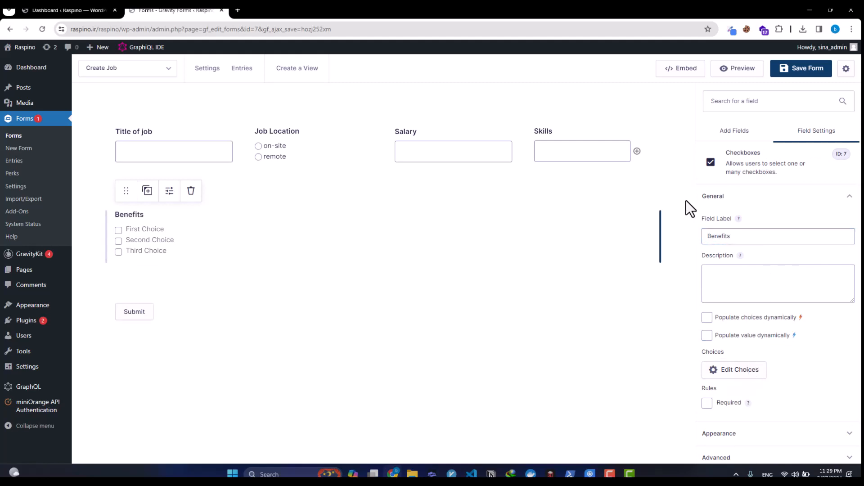
Step: Rename the Benefits choices to Lunch, Transportation and Insurence
{"action": "left_click", "coordinate": [733, 369]}
{"action": "left_click", "coordinate": [547, 163]}
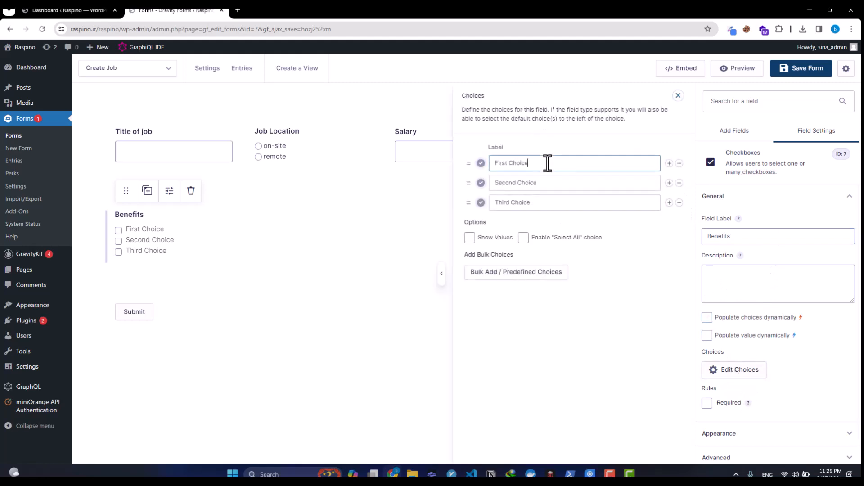
{"action": "triple_click", "coordinate": [547, 163]}
{"action": "type", "text": "Lunch"}
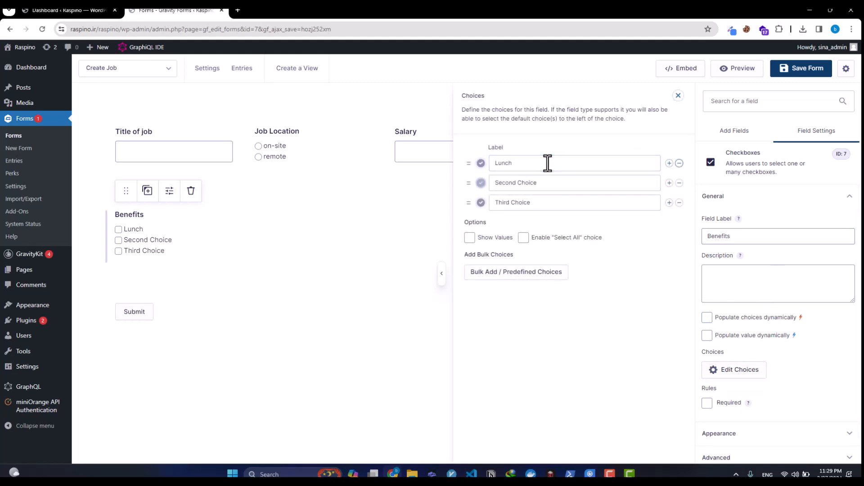
{"action": "key", "text": "Tab"}
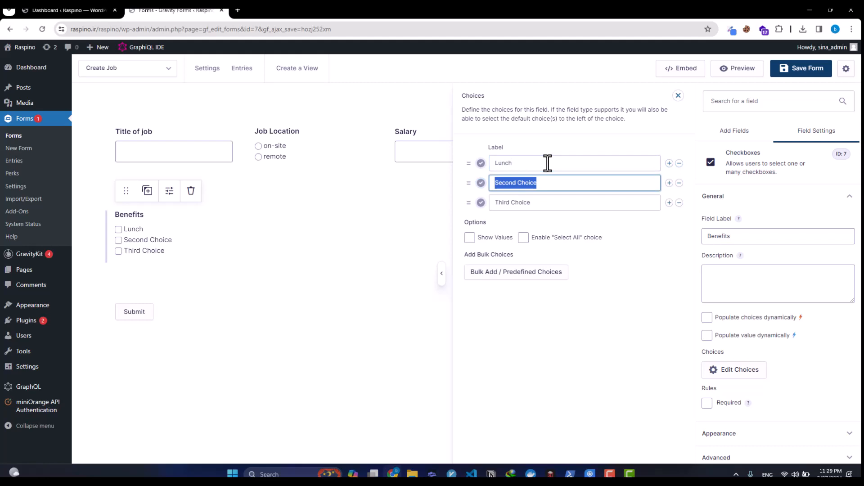
{"action": "type", "text": "Transportation"}
{"action": "key", "text": "Tab"}
{"action": "type", "text": "Insurence"}
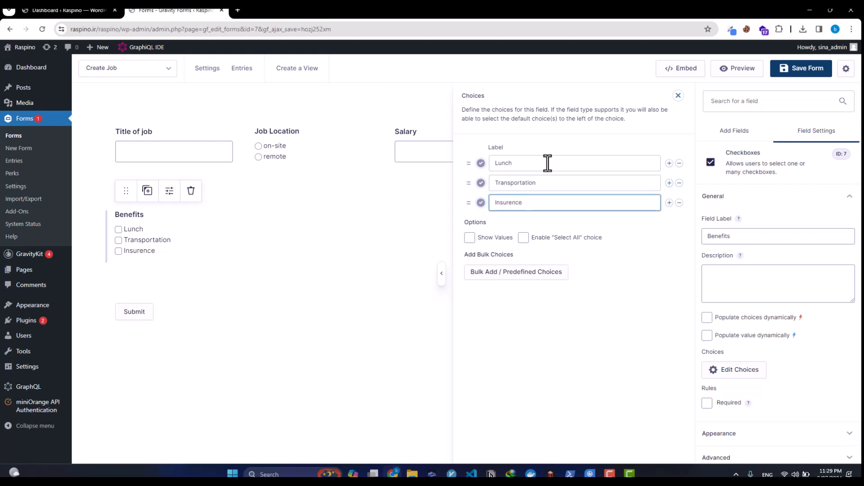
Step: Add a fourth Benefits choice 'Free CoffeeShop' and save the form
{"action": "left_click", "coordinate": [669, 202]}
{"action": "left_click", "coordinate": [601, 223]}
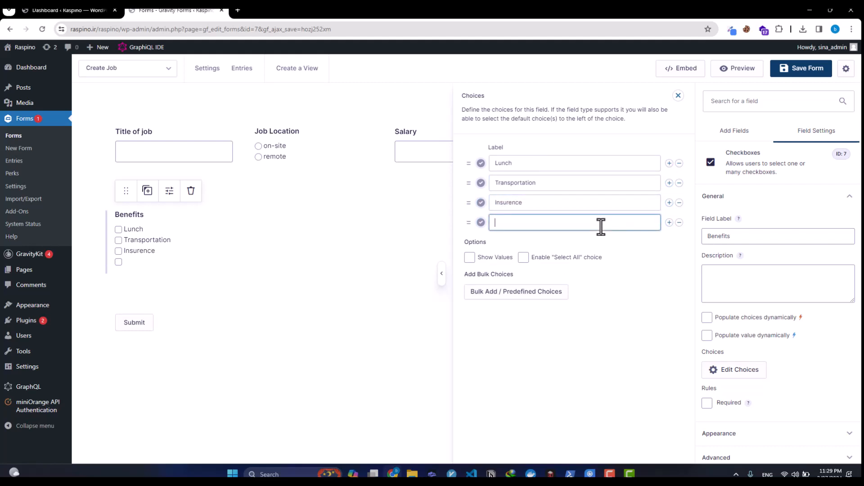
{"action": "type", "text": "Free CoffeeShop"}
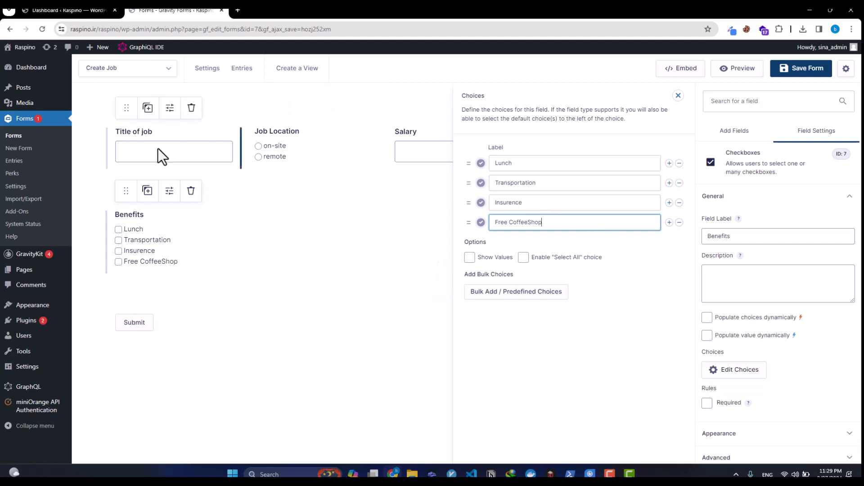
{"action": "left_click", "coordinate": [343, 263]}
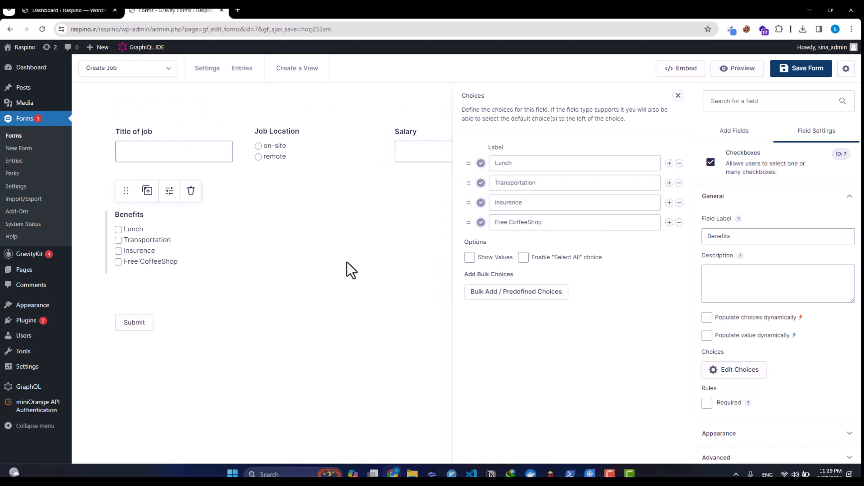
{"action": "left_click", "coordinate": [679, 95]}
{"action": "left_click", "coordinate": [790, 72]}
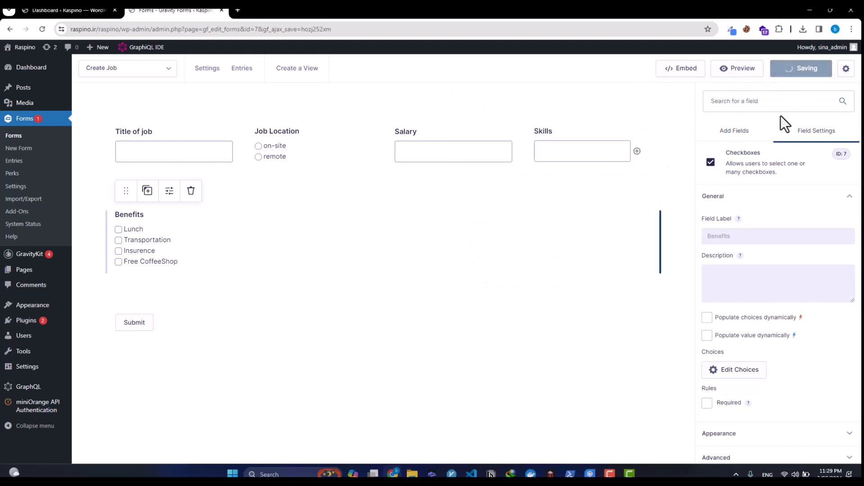
{"action": "left_click", "coordinate": [758, 143]}
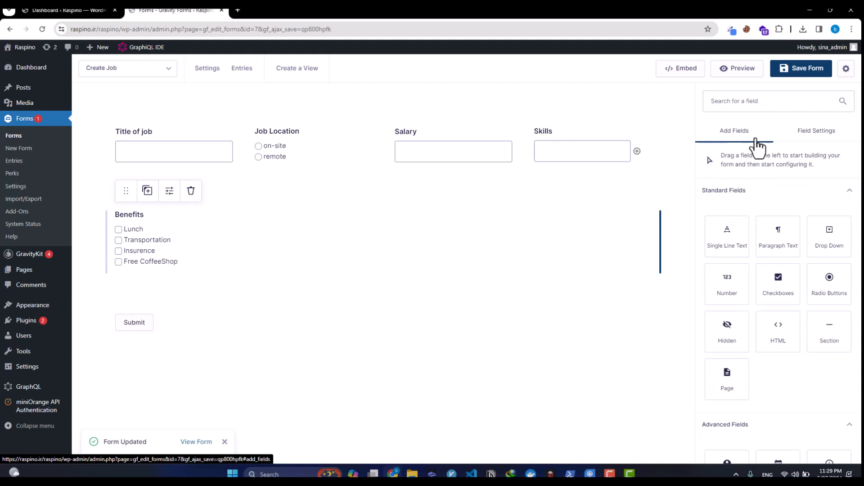
Step: Add a checkboxes field beside Benefits labelled 'Limitations'
{"action": "left_click_drag", "start_coordinate": [771, 276], "coordinate": [216, 232]}
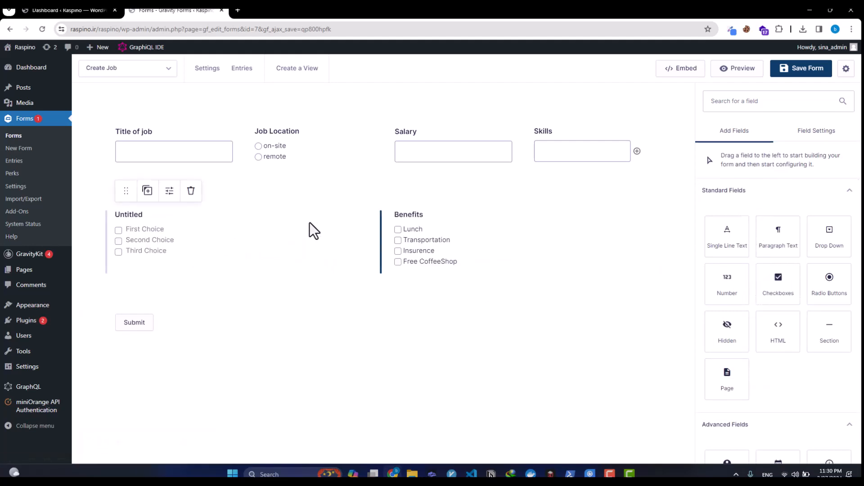
{"action": "double_click", "coordinate": [724, 235]}
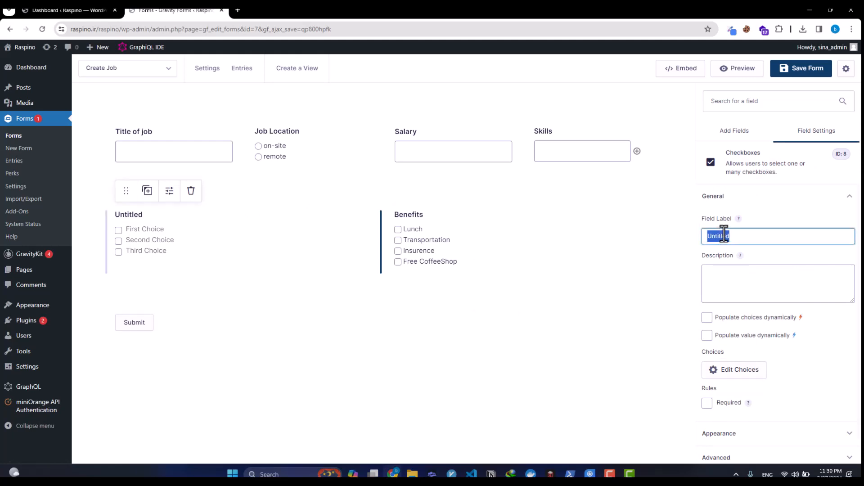
{"action": "type", "text": "Limitations"}
Step: Set its choices to 'Start Time is from 8 to 4', 'No Vacations' and 'Management Posision'
{"action": "left_click", "coordinate": [721, 372]}
{"action": "left_click", "coordinate": [543, 164]}
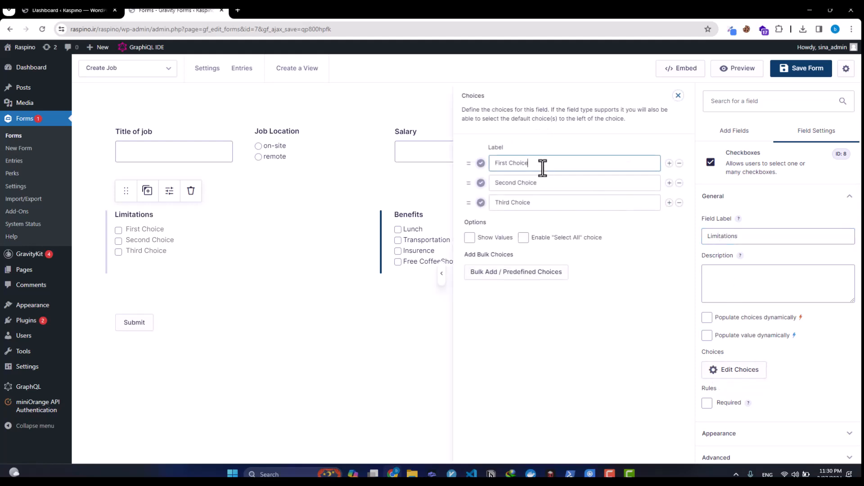
{"action": "triple_click", "coordinate": [543, 167]}
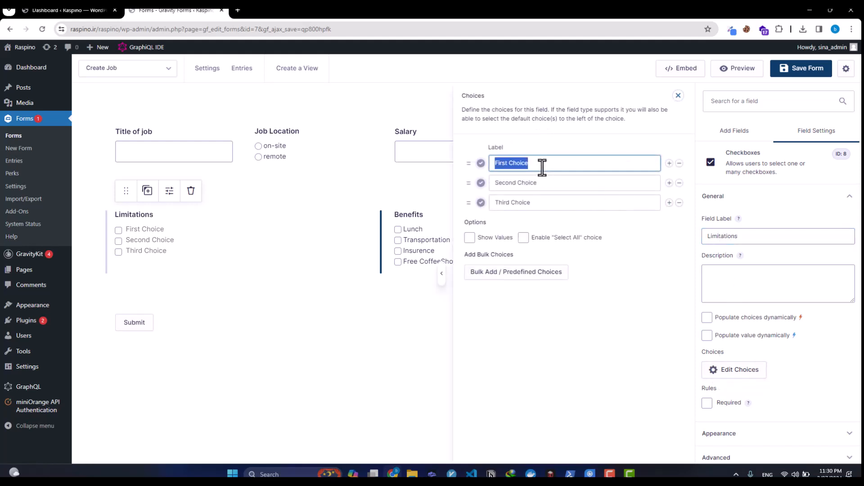
{"action": "type", "text": "Start Time is from"}
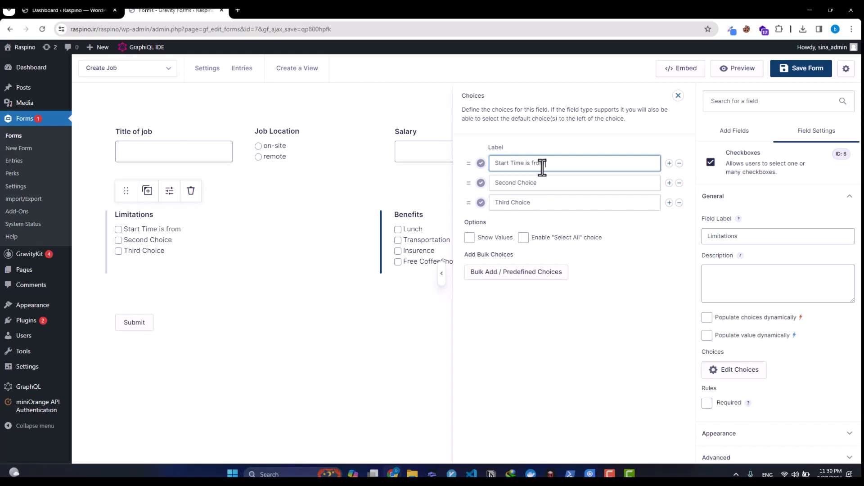
{"action": "type", "text": " 8"}
{"action": "type", "text": " tp"}
{"action": "key", "text": "BackSpace"}
{"action": "key", "text": "BackSpace"}
{"action": "key", "text": "BackSpace"}
{"action": "type", "text": "o 4"}
{"action": "triple_click", "coordinate": [541, 178]}
{"action": "type", "text": "N"}
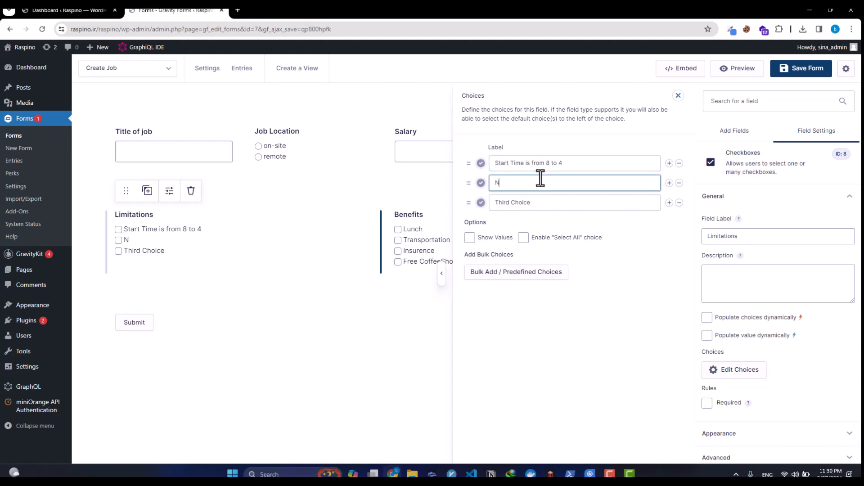
{"action": "type", "text": "o Vacations"}
{"action": "triple_click", "coordinate": [541, 208]}
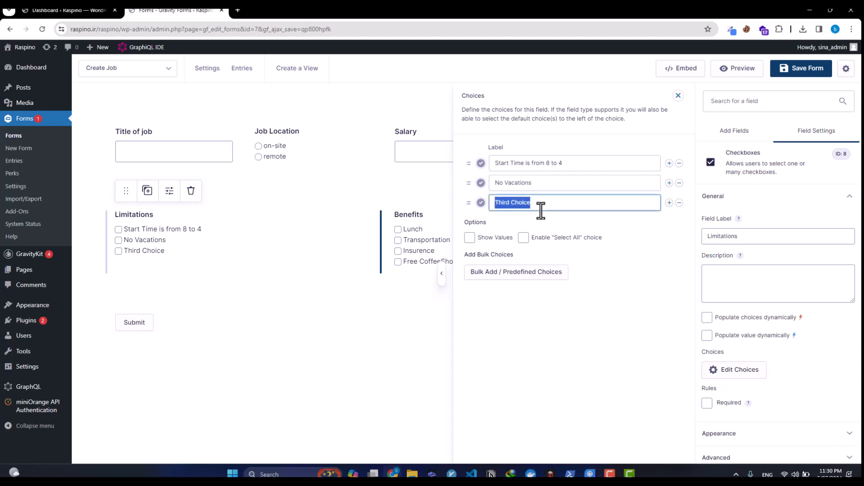
{"action": "type", "text": "Management "}
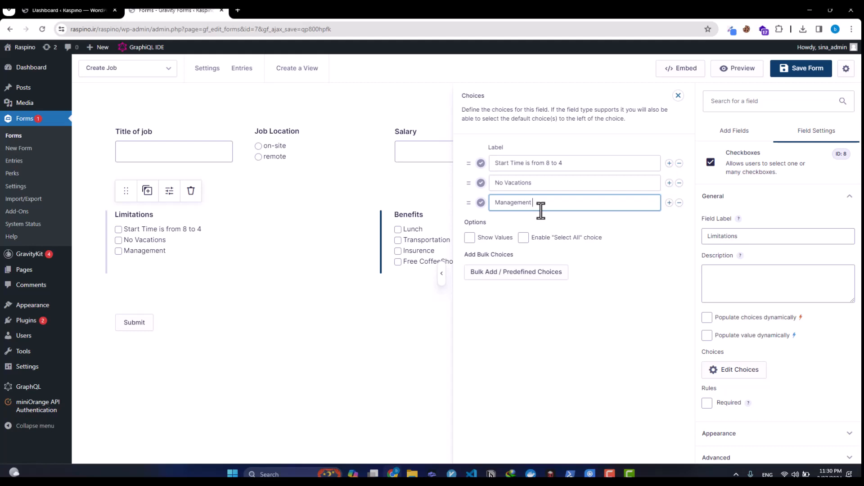
{"action": "type", "text": "Posision"}
Step: Rename the field label to 'Consideration' and save the form
{"action": "double_click", "coordinate": [777, 245]}
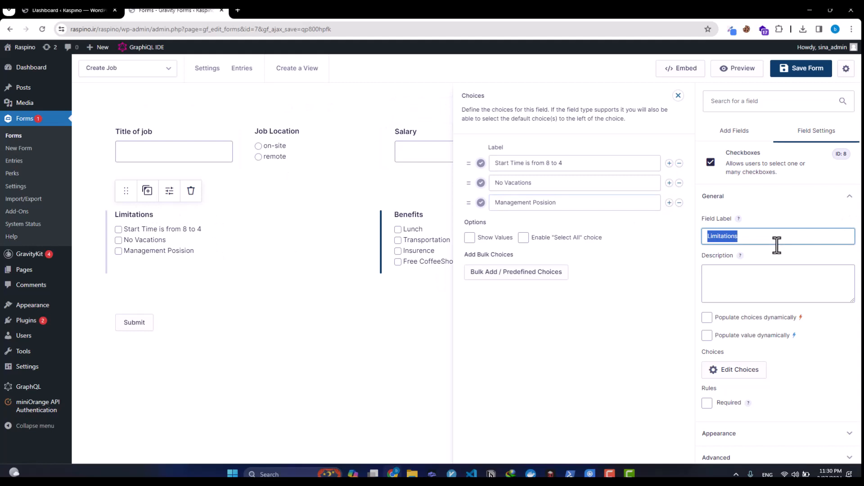
{"action": "type", "text": "Consideratu"}
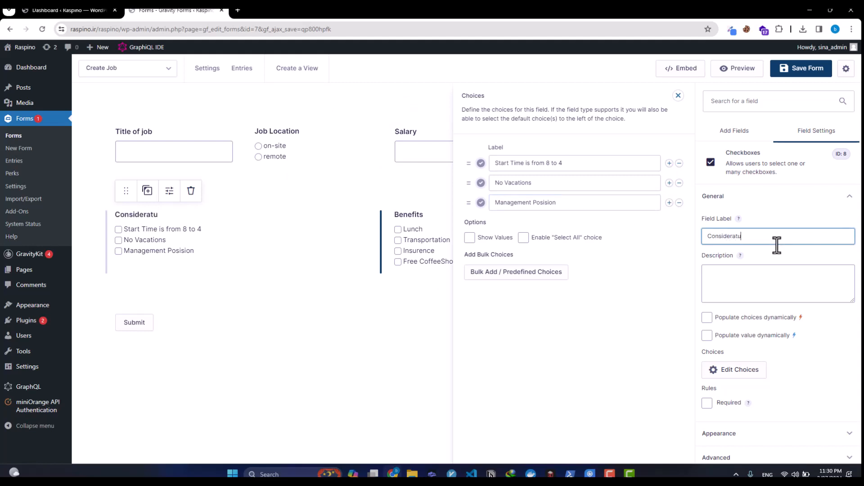
{"action": "key", "text": "BackSpace"}
{"action": "type", "text": "ion"}
{"action": "left_click", "coordinate": [806, 70]}
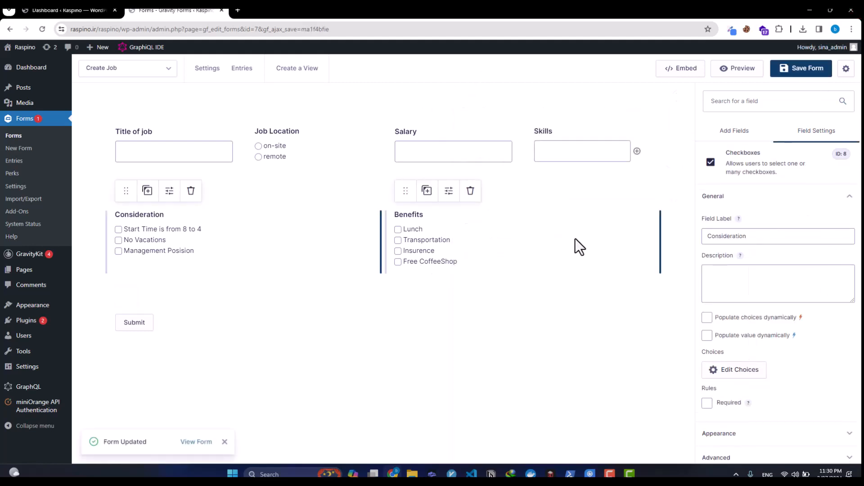
{"action": "left_click", "coordinate": [728, 131]}
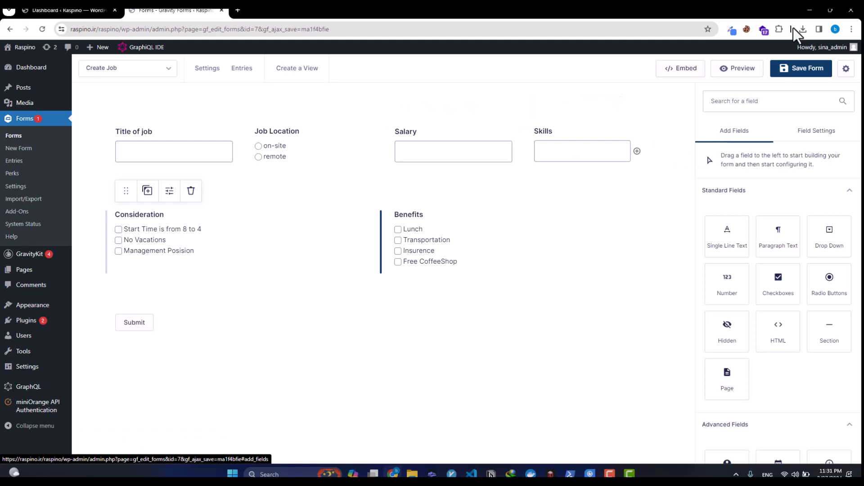
{"action": "left_click", "coordinate": [794, 71]}
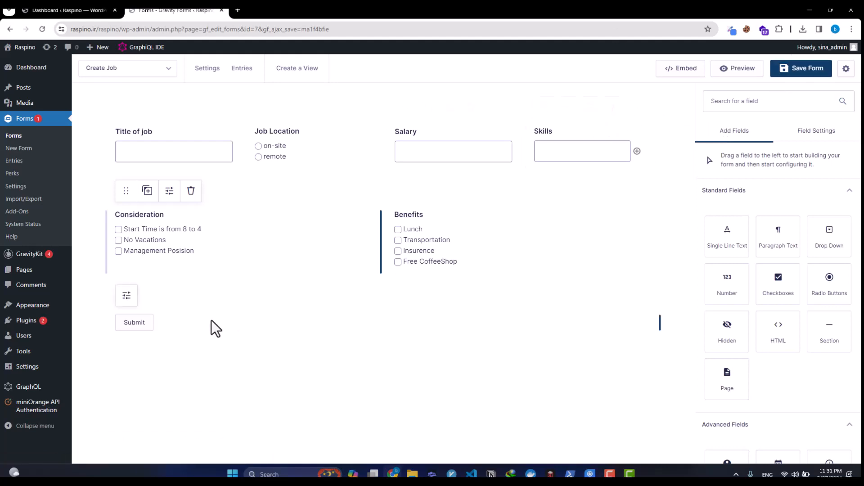
{"action": "left_click", "coordinate": [158, 71]}
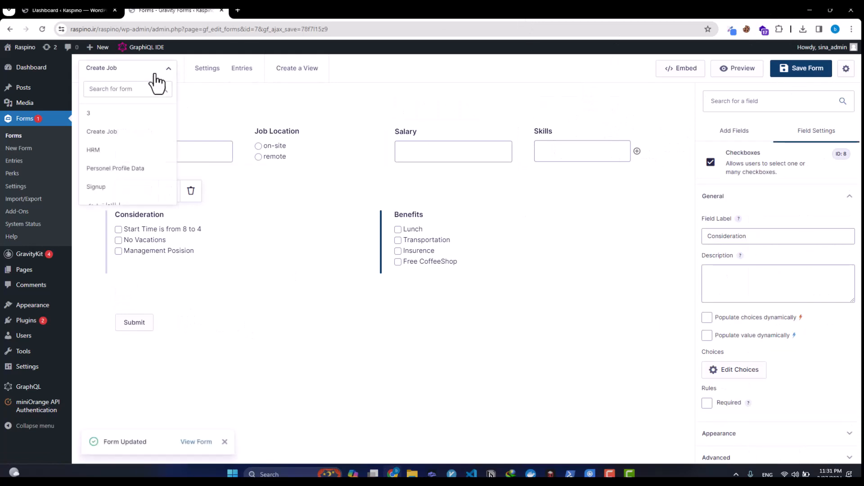
Step: Copy the Create Job shortcode from Embed and open Add New Page in a background tab
{"action": "mouse_move", "coordinate": [220, 79]}
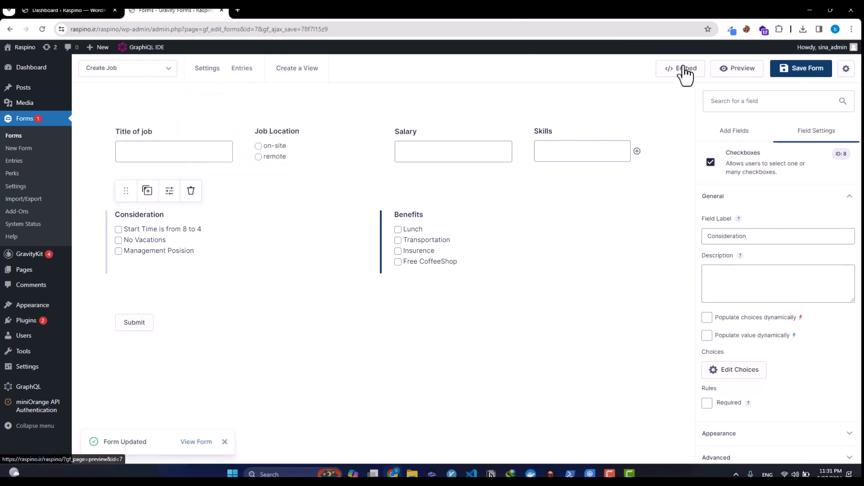
{"action": "left_click", "coordinate": [678, 69]}
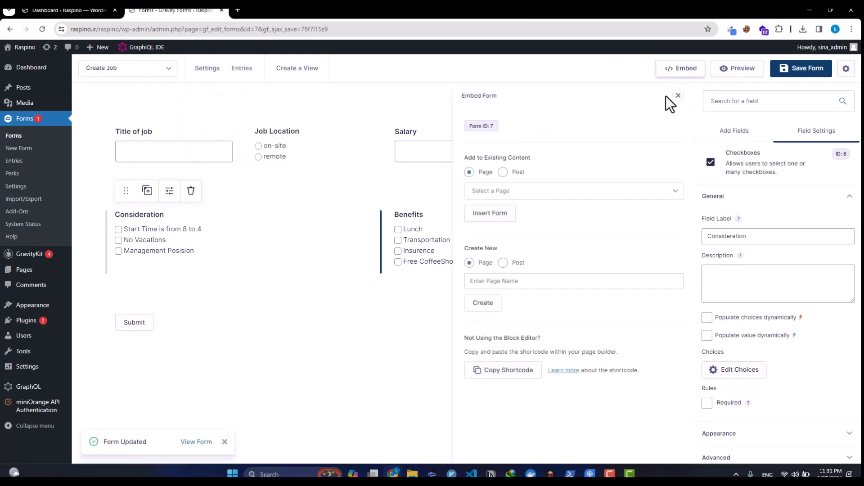
{"action": "left_click", "coordinate": [522, 371]}
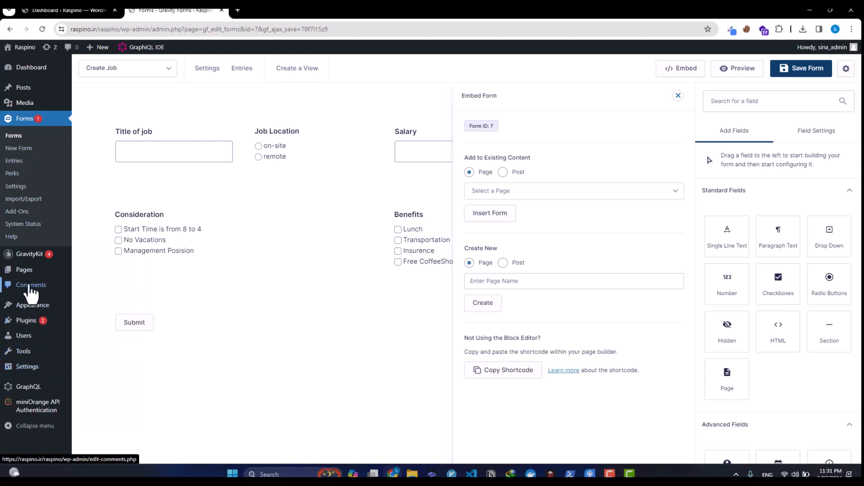
{"action": "mouse_move", "coordinate": [34, 281]}
{"action": "middle_click", "coordinate": [89, 290]}
Step: Publish a page titled 'new job' containing the Create Job form block
{"action": "left_click", "coordinate": [284, 10]}
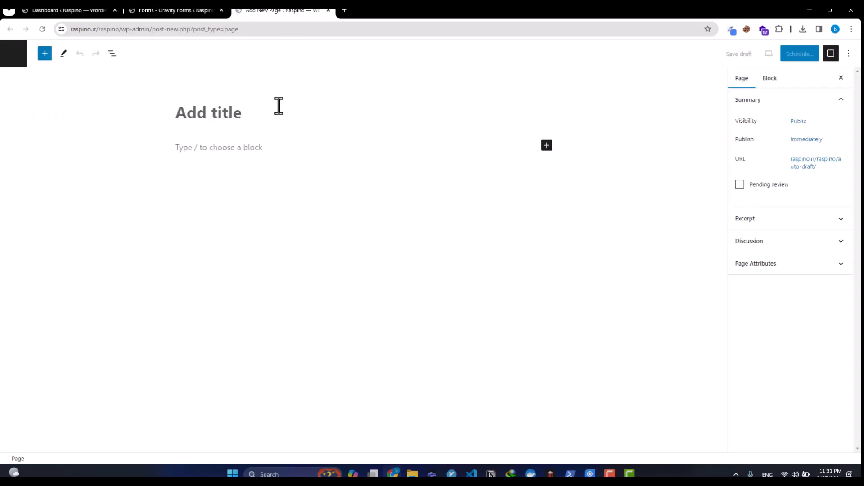
{"action": "type", "text": "new job"}
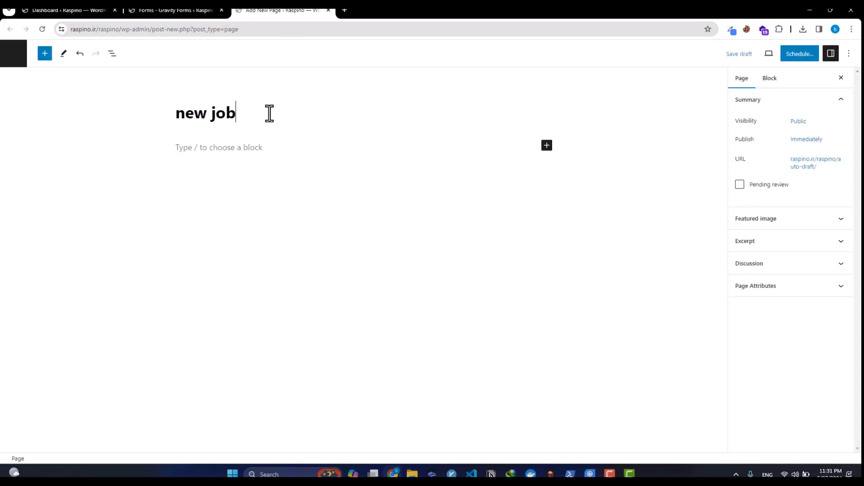
{"action": "key", "text": "Return"}
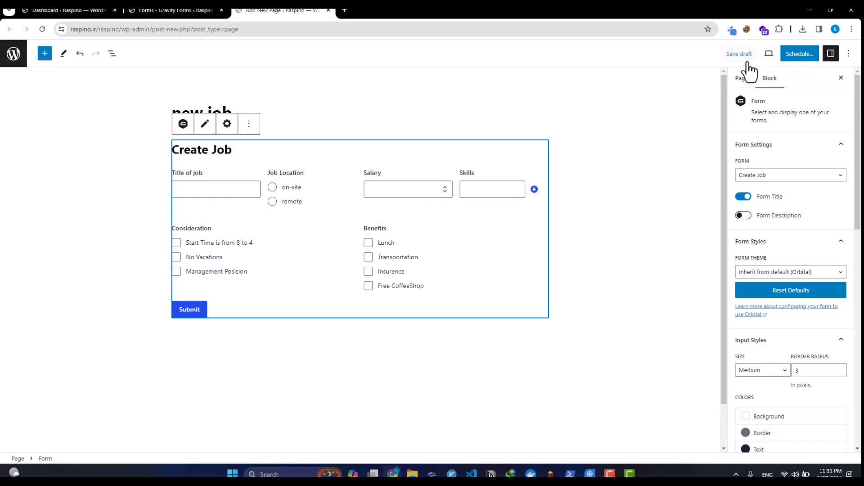
{"action": "left_click", "coordinate": [788, 56]}
{"action": "left_click", "coordinate": [787, 57]}
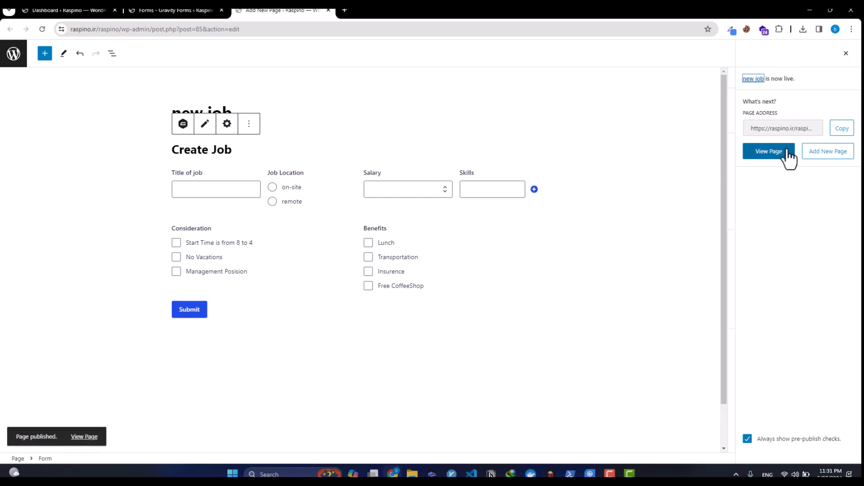
Step: On the live page, enter job title 'Front-End Developer', on-site, salary 10000
{"action": "left_click", "coordinate": [782, 153]}
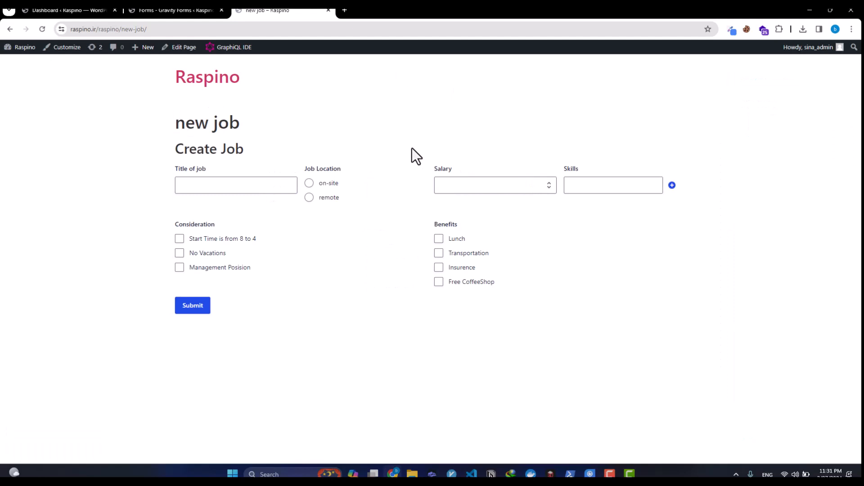
{"action": "left_click", "coordinate": [243, 184]}
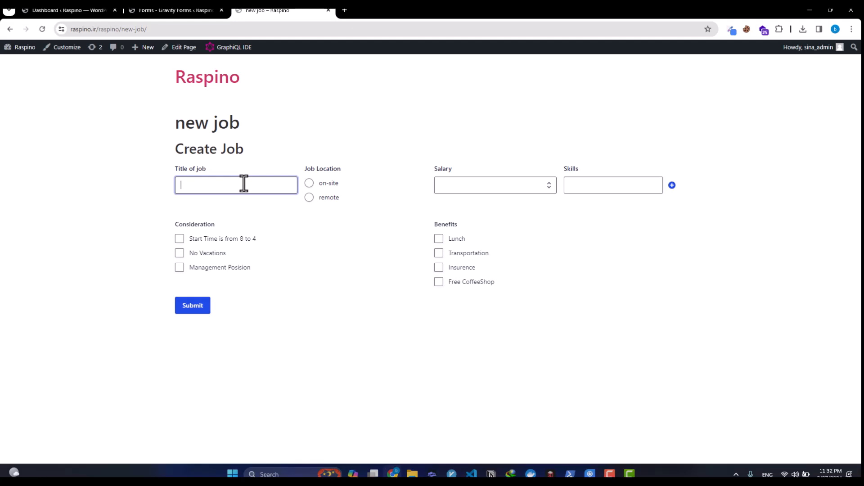
{"action": "type", "text": "Front-End Developer"}
{"action": "key", "text": "Tab"}
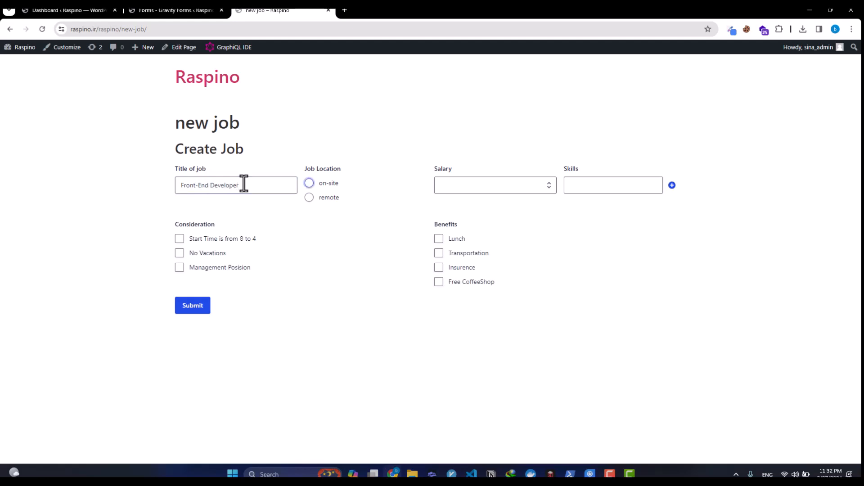
{"action": "left_click", "coordinate": [483, 184]}
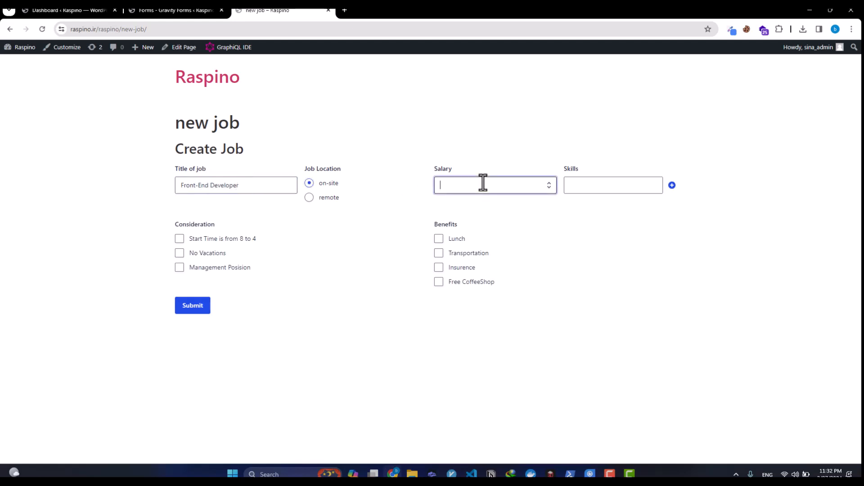
{"action": "type", "text": "10000"}
Step: Add the skills Reactjs, Git and Node Js as three list rows
{"action": "left_click", "coordinate": [598, 187]}
{"action": "type", "text": "Reacts"}
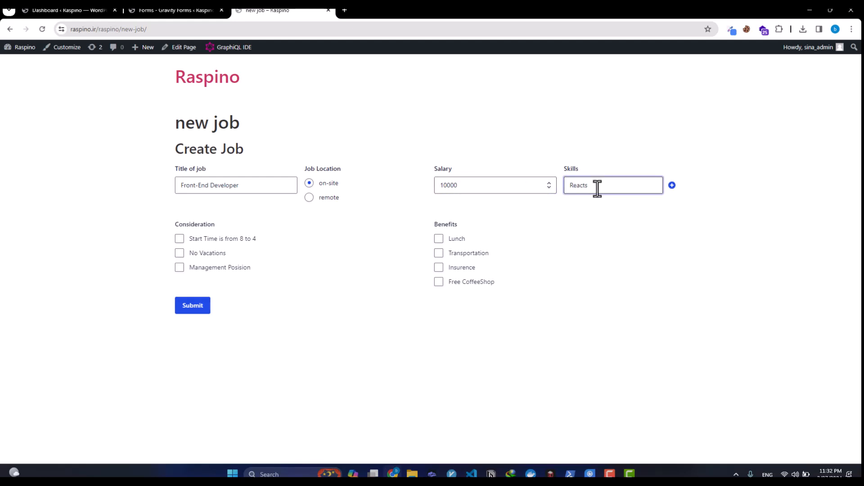
{"action": "key", "text": "BackSpace"}
{"action": "type", "text": "js"}
{"action": "left_click", "coordinate": [672, 185]}
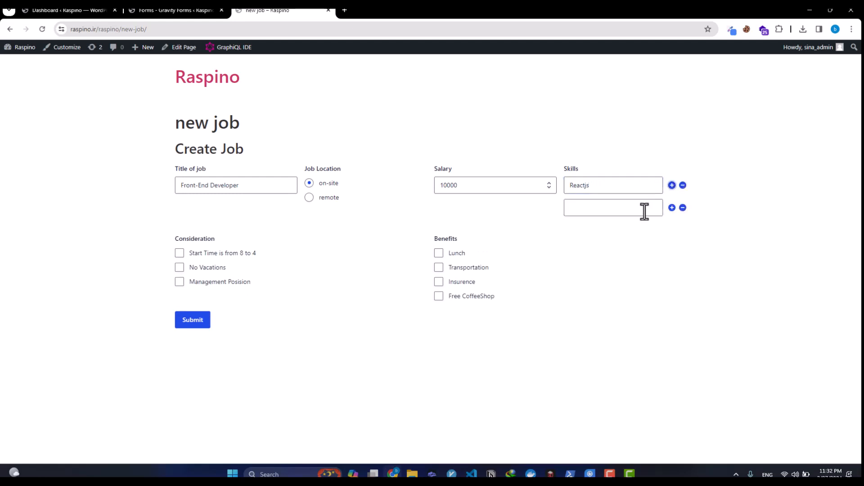
{"action": "left_click", "coordinate": [637, 208]}
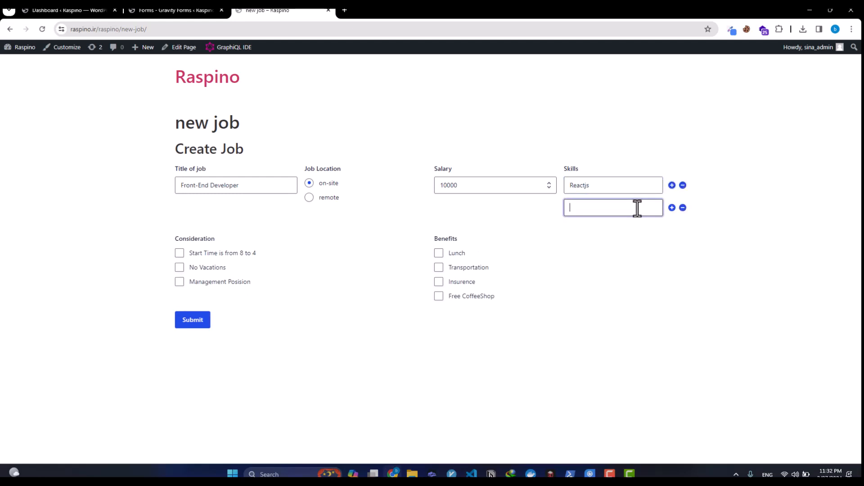
{"action": "type", "text": "Git"}
{"action": "left_click", "coordinate": [673, 208]}
{"action": "left_click", "coordinate": [628, 236]}
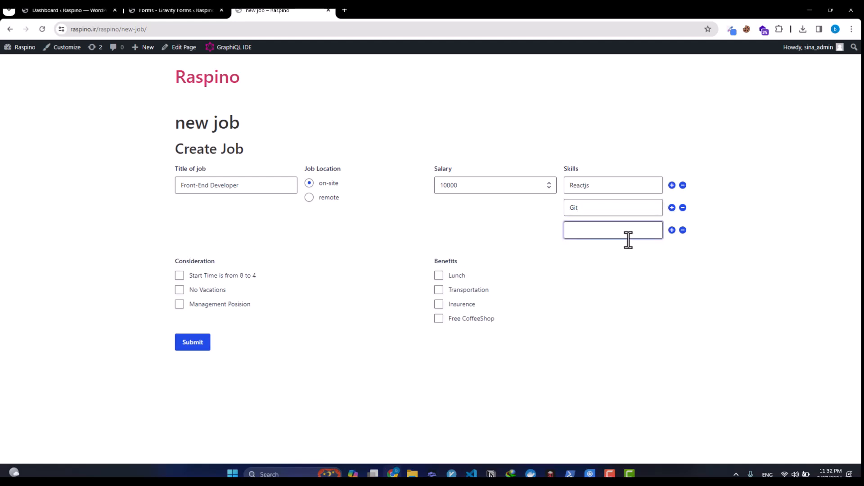
{"action": "type", "text": "Node Js"}
Step: Tick 'Start Time is from 8 to 4' and all four benefits, then submit the entry
{"action": "left_click", "coordinate": [179, 275]}
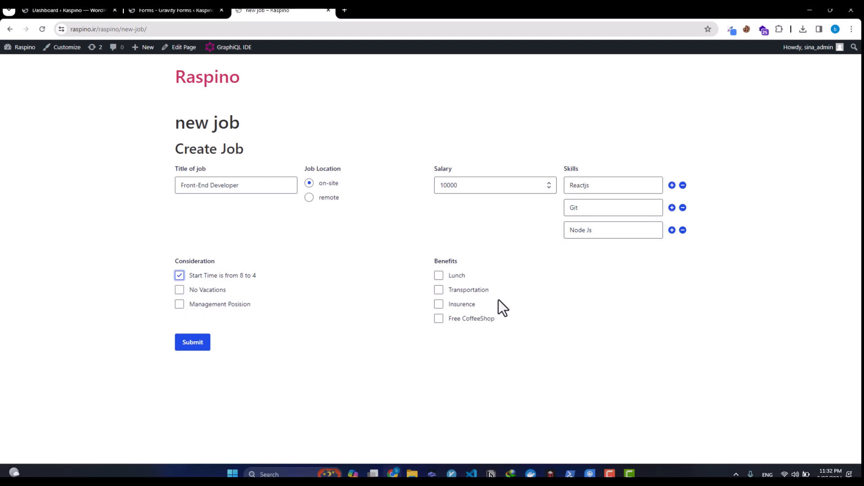
{"action": "left_click", "coordinate": [438, 277]}
{"action": "left_click", "coordinate": [439, 304]}
{"action": "left_click", "coordinate": [439, 291]}
{"action": "left_click", "coordinate": [438, 317]}
{"action": "left_click", "coordinate": [200, 344]}
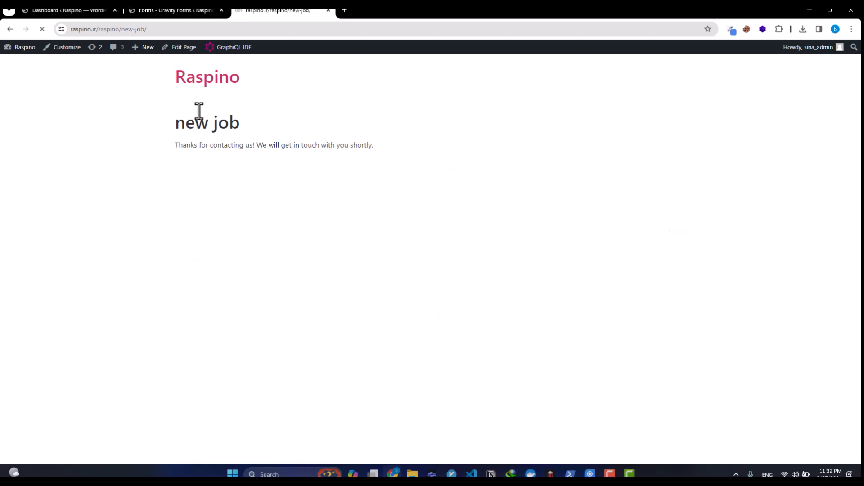
{"action": "left_click", "coordinate": [198, 29]}
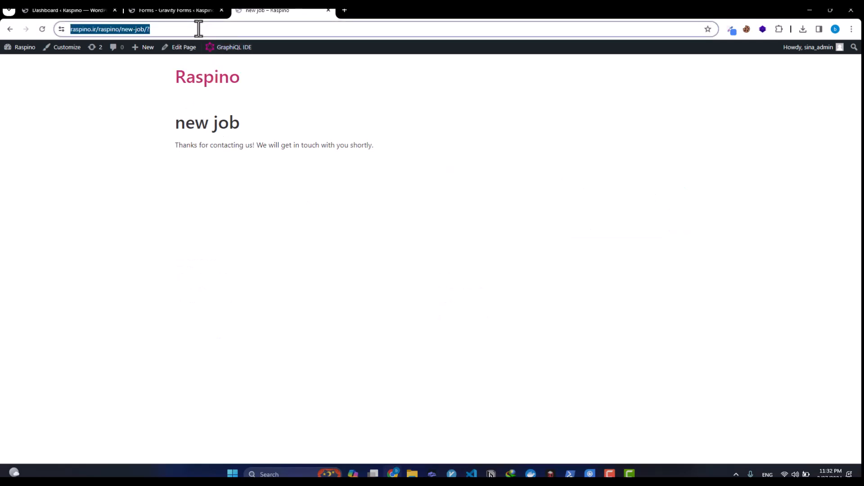
Step: Reload the form and enter 'Back-End Developer', on-site, salary 11000
{"action": "key", "text": "Return"}
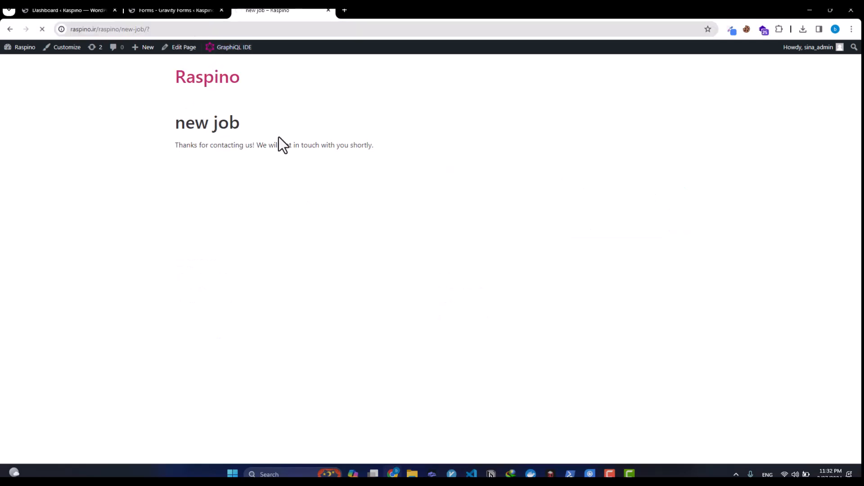
{"action": "left_click", "coordinate": [236, 186]}
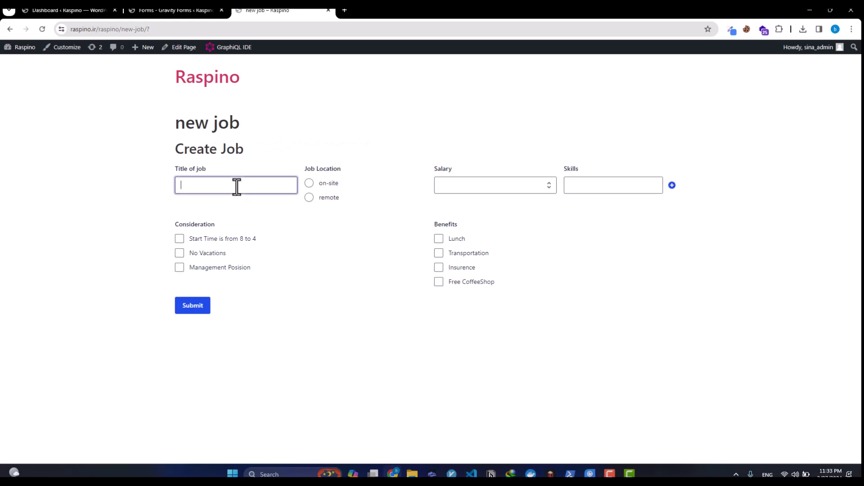
{"action": "type", "text": "Back-End Developer"}
{"action": "left_click", "coordinate": [328, 183]}
{"action": "left_click", "coordinate": [479, 191]}
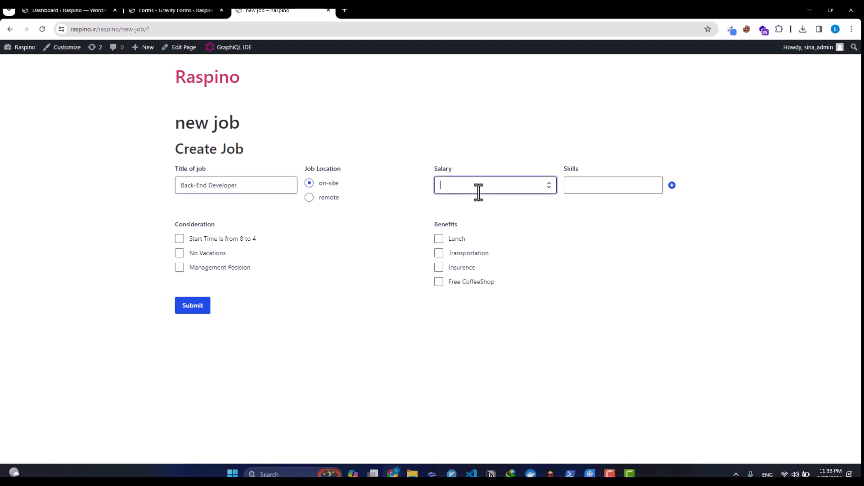
{"action": "type", "text": "11000"}
Step: Add the skills Php and .Net Core
{"action": "left_click", "coordinate": [595, 186]}
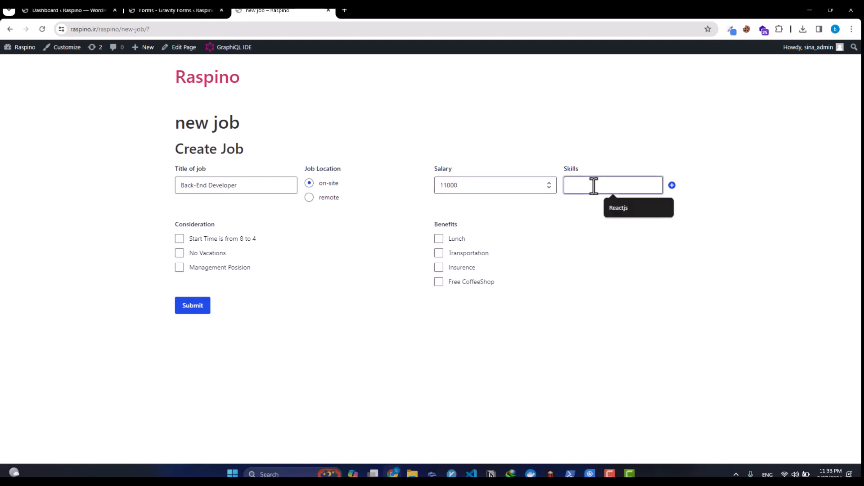
{"action": "type", "text": "Php"}
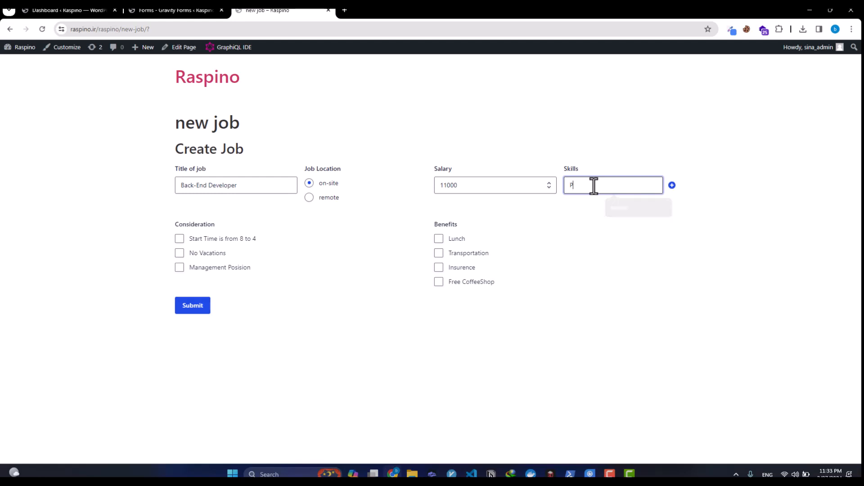
{"action": "left_click", "coordinate": [672, 185]}
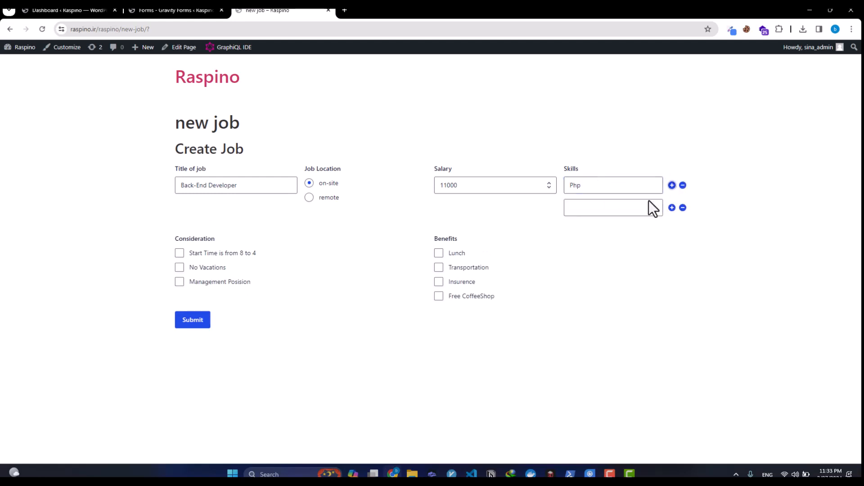
{"action": "left_click", "coordinate": [649, 206]}
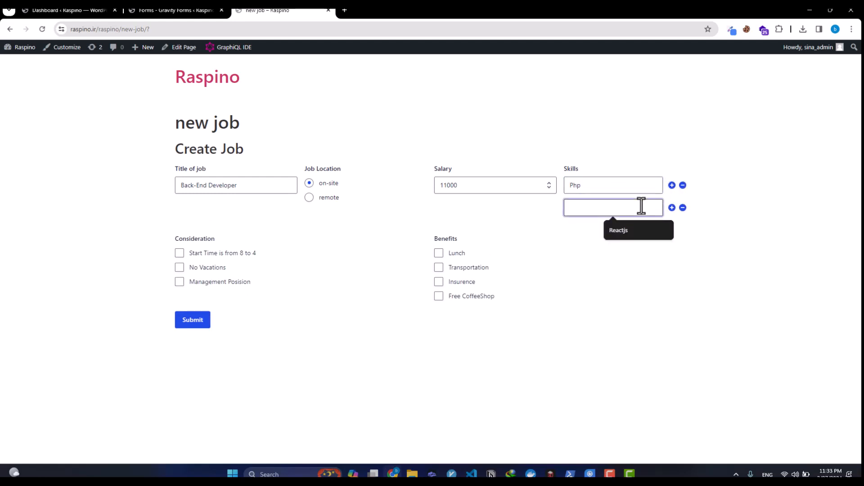
{"action": "type", "text": ".Net Core"}
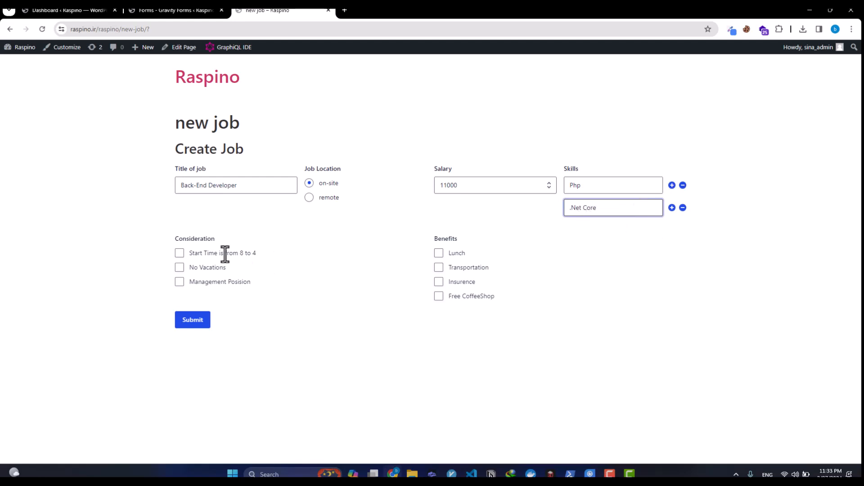
Step: Tick 'Start Time is from 8 to 4' and Lunch, then submit the entry
{"action": "left_click", "coordinate": [180, 260]}
{"action": "left_click", "coordinate": [441, 253]}
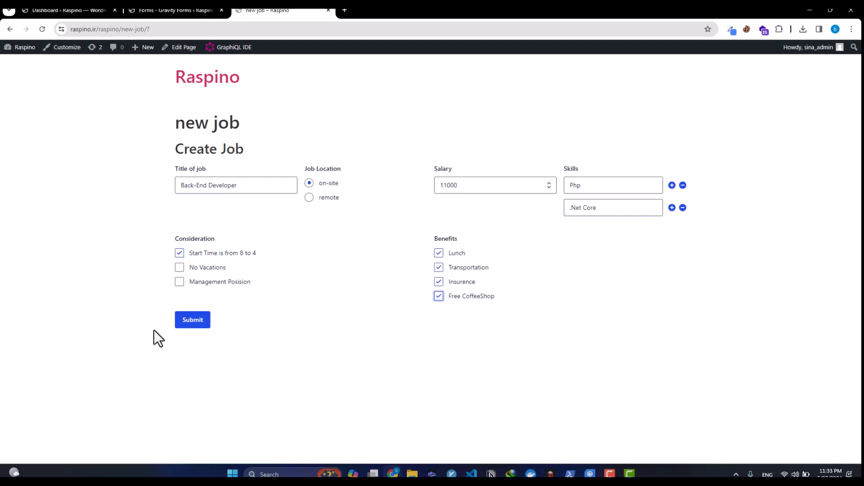
{"action": "left_click", "coordinate": [192, 322]}
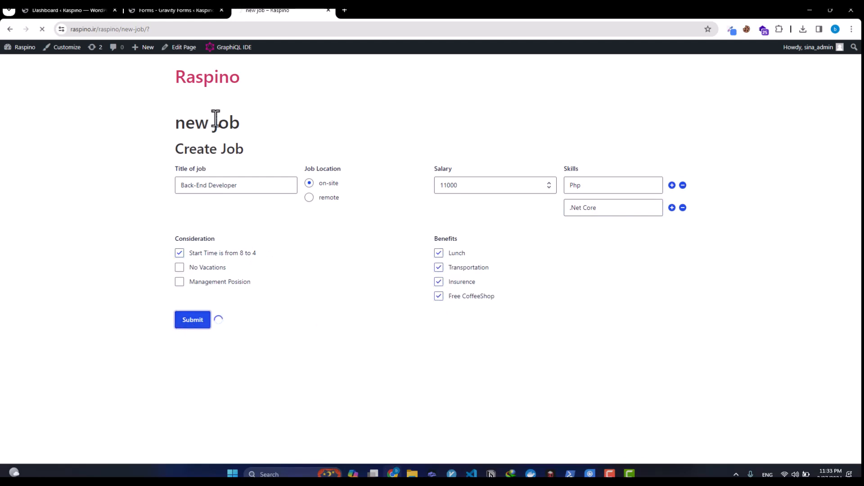
{"action": "left_click", "coordinate": [210, 28]}
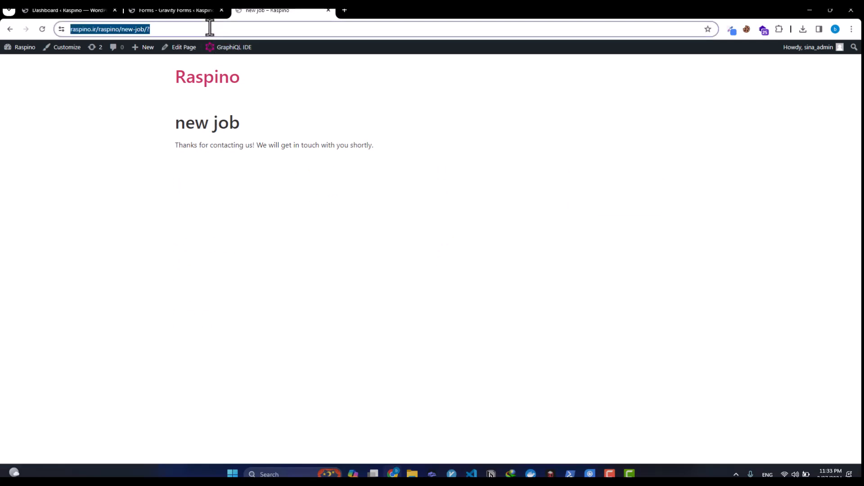
Step: Go to GravityKit's All Views list and start a new view
{"action": "left_click", "coordinate": [174, 10]}
{"action": "left_click", "coordinate": [279, 11]}
{"action": "left_click", "coordinate": [171, 10]}
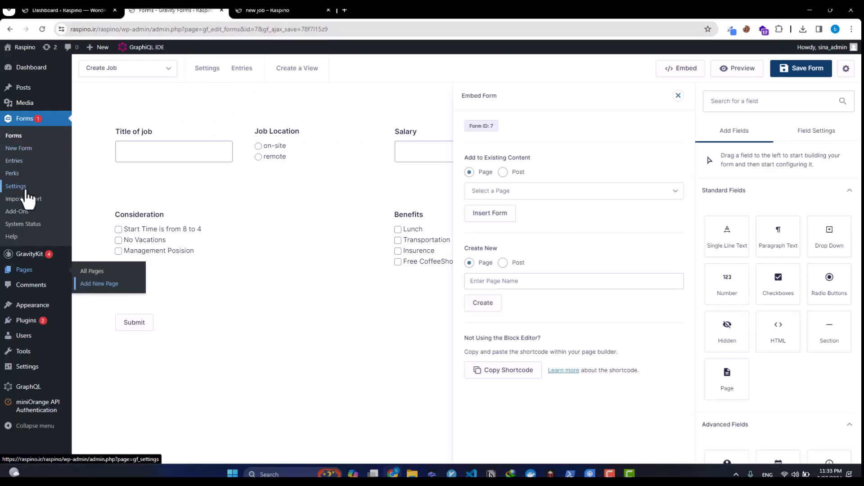
{"action": "mouse_move", "coordinate": [32, 255]}
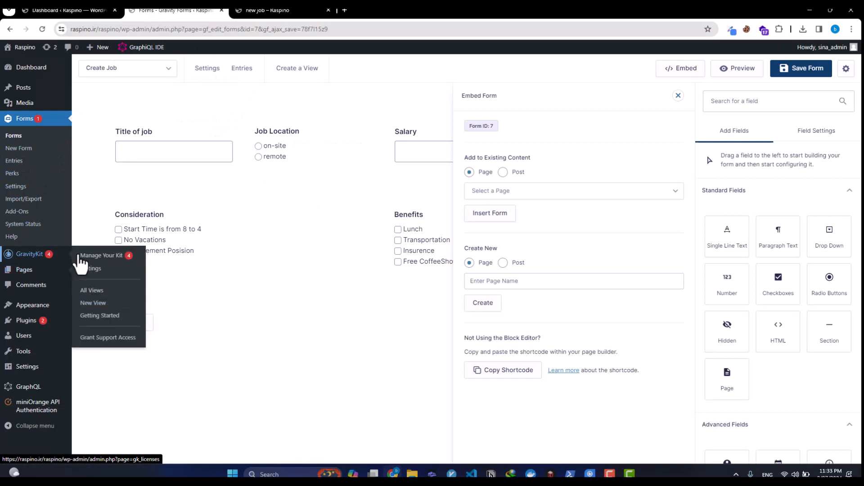
{"action": "left_click", "coordinate": [90, 292]}
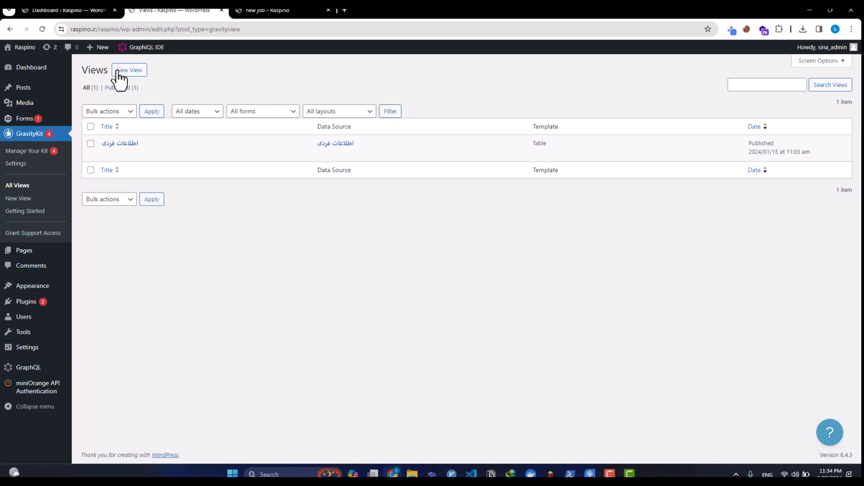
{"action": "left_click", "coordinate": [128, 71]}
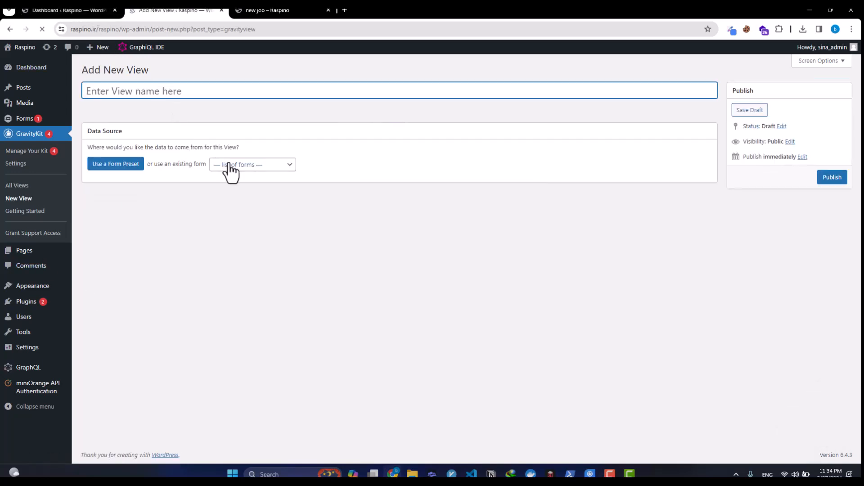
Step: Use the Create Job form as the data source and name the view 'Job Offers of My Company'
{"action": "left_click", "coordinate": [223, 161]}
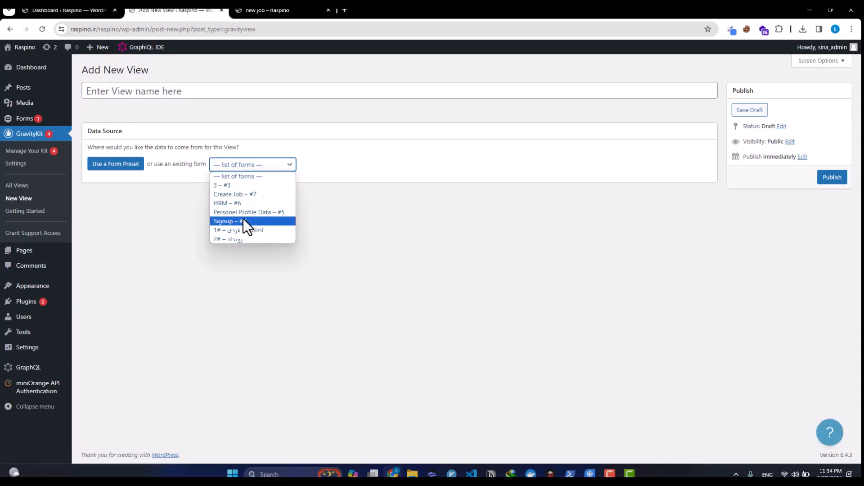
{"action": "left_click", "coordinate": [240, 194]}
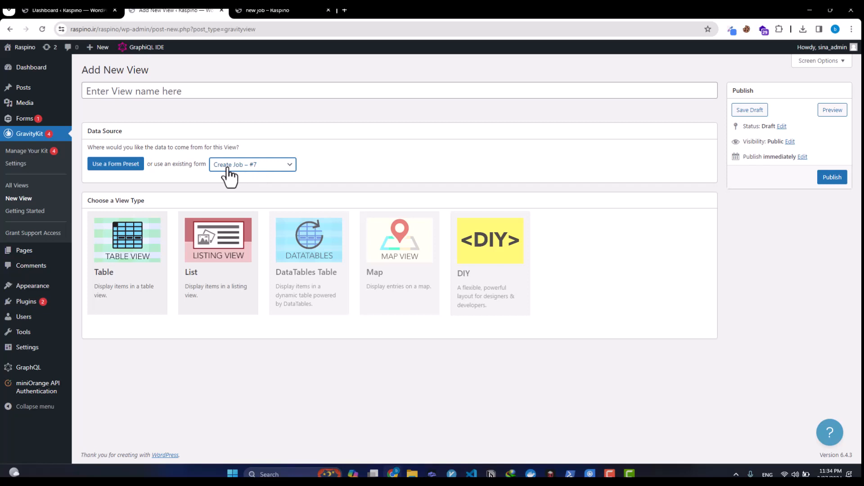
{"action": "left_click", "coordinate": [143, 90]}
{"action": "type", "text": "Job"}
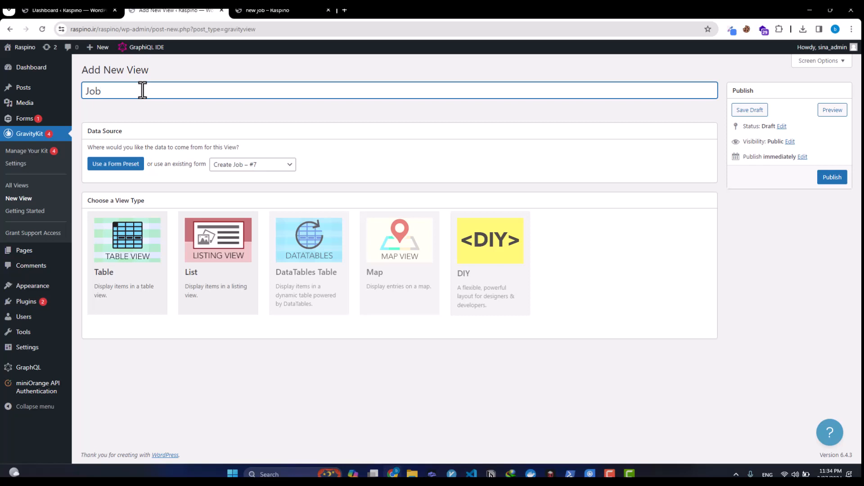
{"action": "type", "text": "Offers of my Company"}
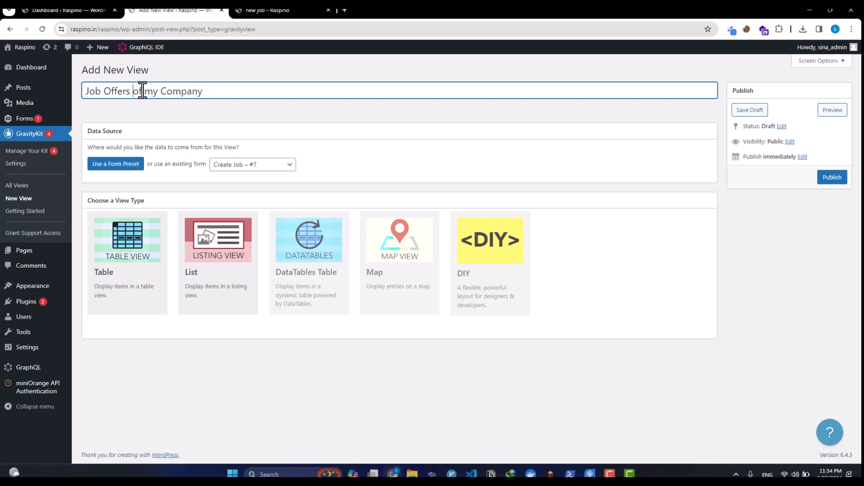
{"action": "key", "text": "BackSpace"}
{"action": "type", "text": "M"}
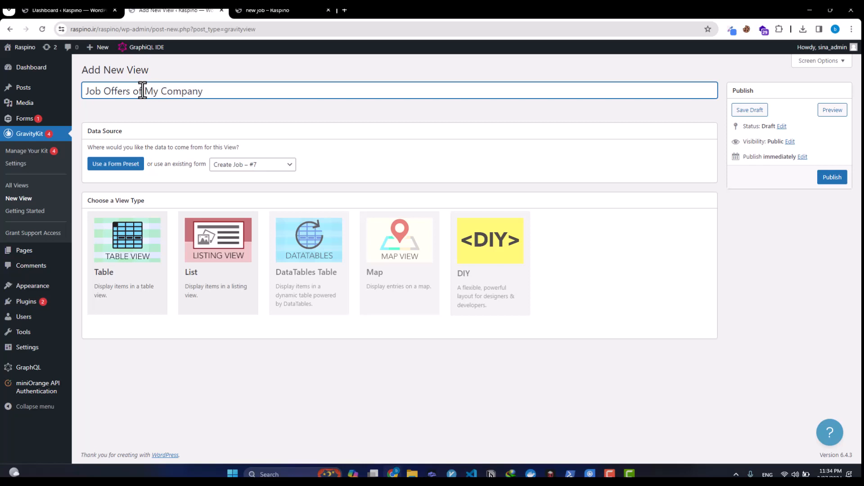
Step: Choose the table layout and remove all default table columns
{"action": "left_click", "coordinate": [133, 259]}
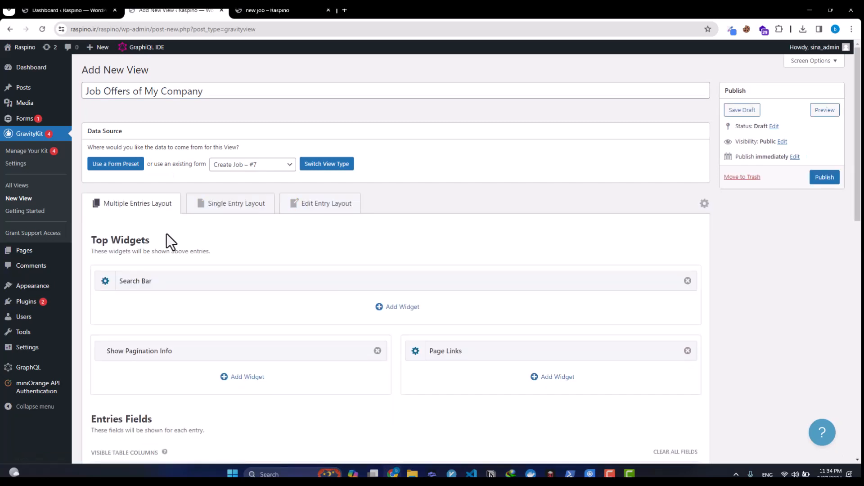
{"action": "scroll", "coordinate": [163, 228], "scroll_direction": "down", "scroll_amount": 1}
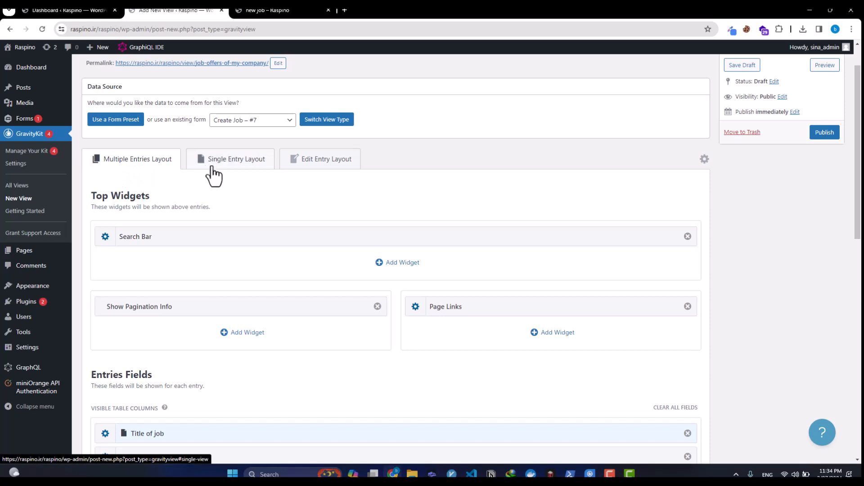
{"action": "scroll", "coordinate": [179, 174], "scroll_direction": "down", "scroll_amount": 4}
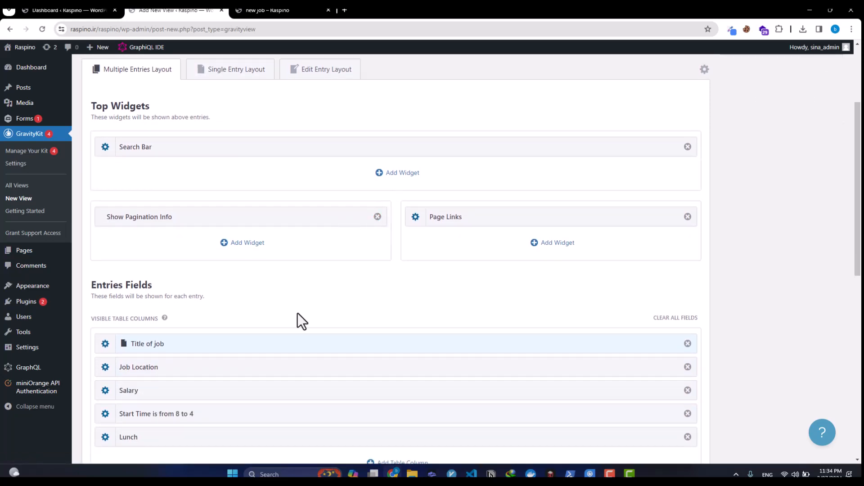
{"action": "left_click", "coordinate": [666, 230]}
{"action": "key", "text": "Return"}
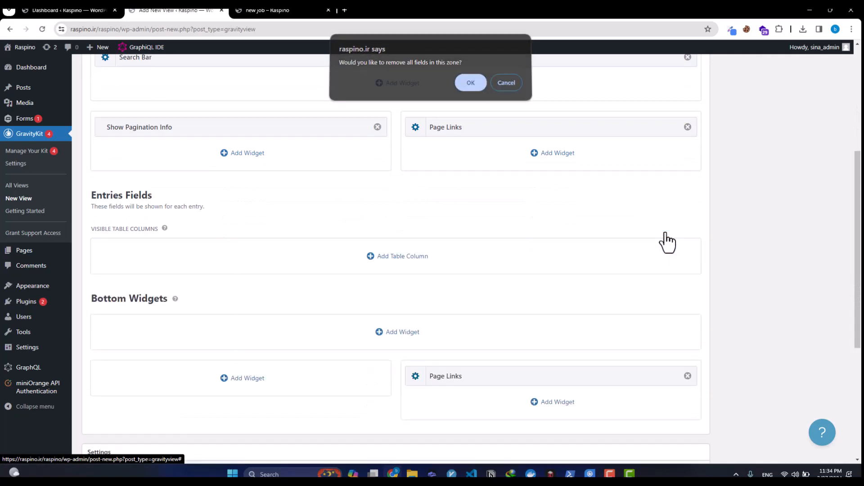
Step: Add Title of job and Job Location columns, then publish the view
{"action": "left_click", "coordinate": [406, 259]}
{"action": "scroll", "coordinate": [417, 255], "scroll_direction": "down", "scroll_amount": 2}
{"action": "scroll", "coordinate": [575, 357], "scroll_direction": "down", "scroll_amount": 2}
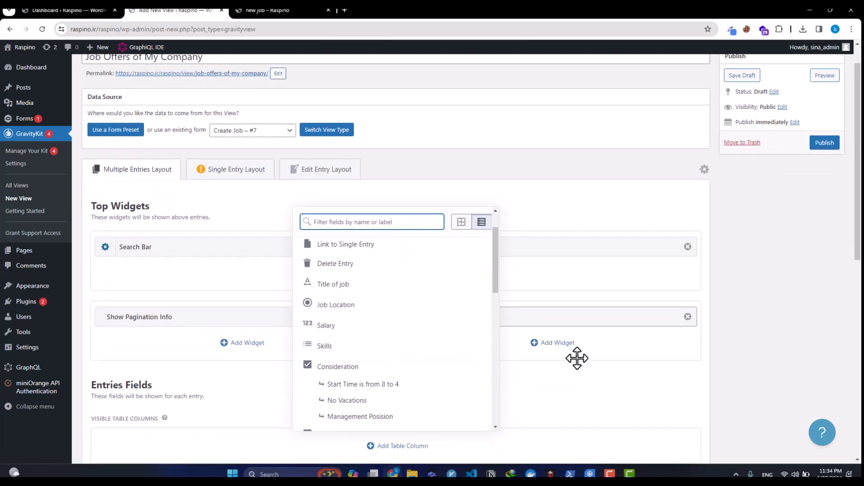
{"action": "scroll", "coordinate": [333, 295], "scroll_direction": "up", "scroll_amount": 2}
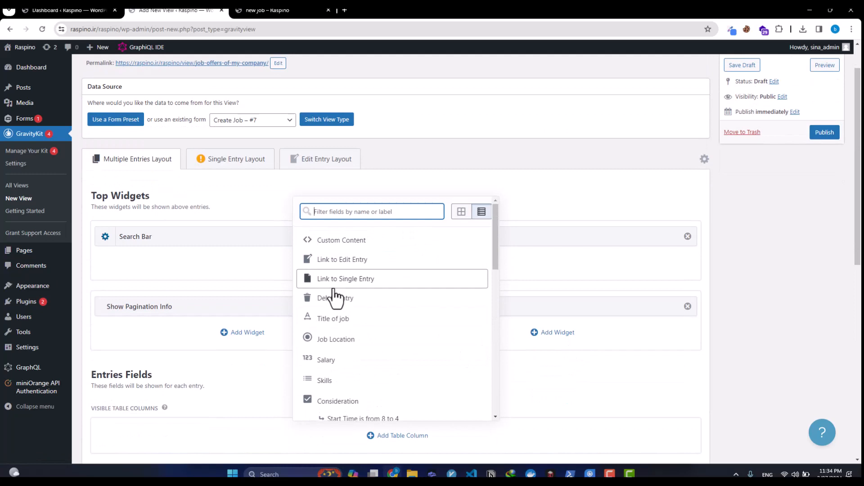
{"action": "left_click", "coordinate": [354, 324]}
{"action": "left_click", "coordinate": [349, 342]}
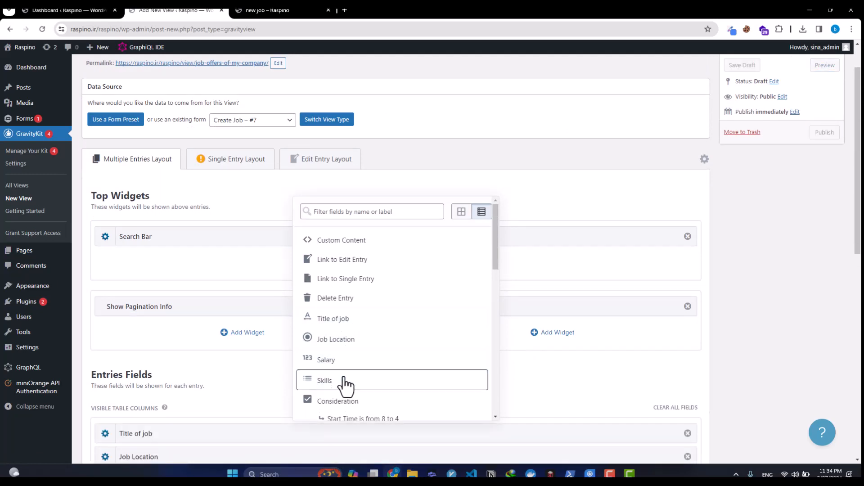
{"action": "scroll", "coordinate": [347, 383], "scroll_direction": "down", "scroll_amount": 1}
{"action": "scroll", "coordinate": [344, 385], "scroll_direction": "down", "scroll_amount": 2}
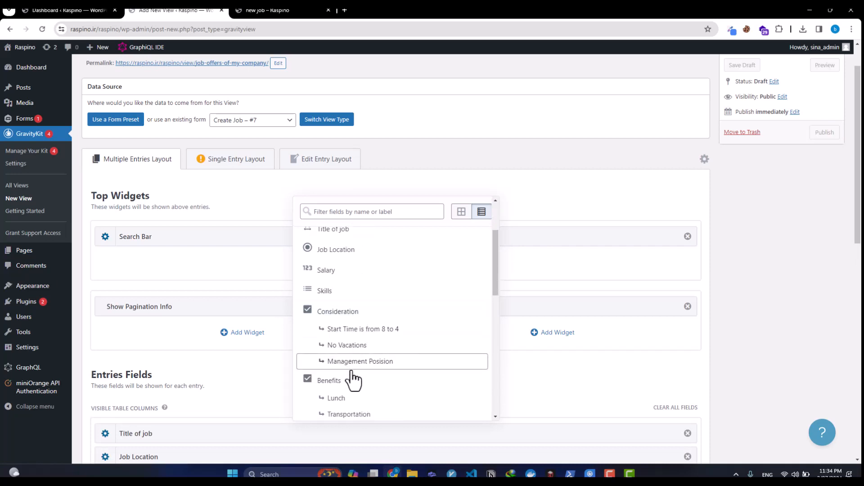
{"action": "scroll", "coordinate": [354, 386], "scroll_direction": "down", "scroll_amount": 4}
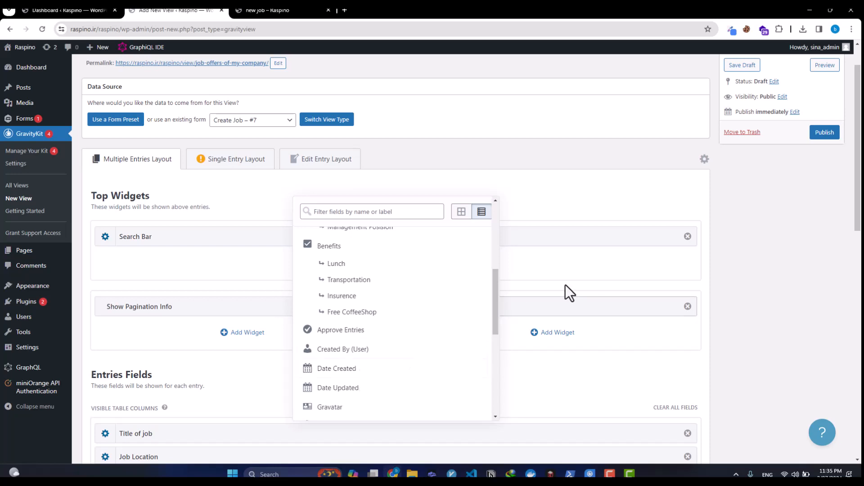
{"action": "left_click", "coordinate": [825, 133]}
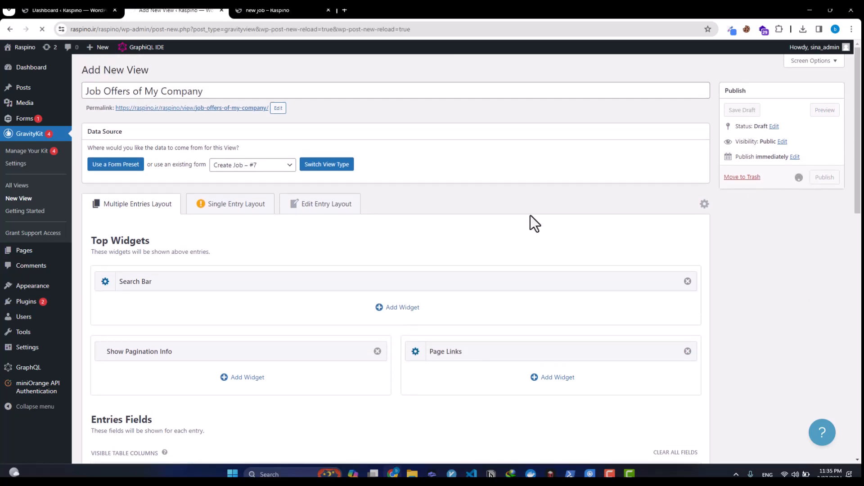
Step: Uncheck 'Show only approved entries' in the Job Offers of My Company view settings
{"action": "left_click", "coordinate": [258, 11]}
{"action": "left_click", "coordinate": [198, 11]}
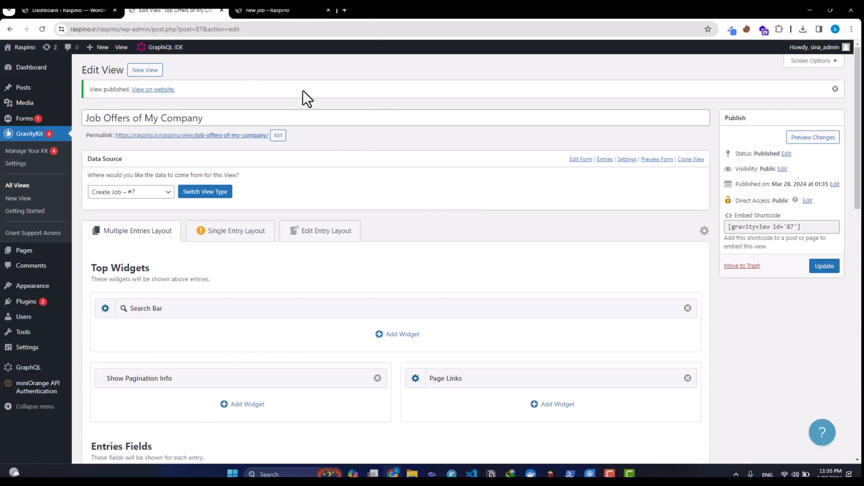
{"action": "scroll", "coordinate": [337, 235], "scroll_direction": "down", "scroll_amount": 15}
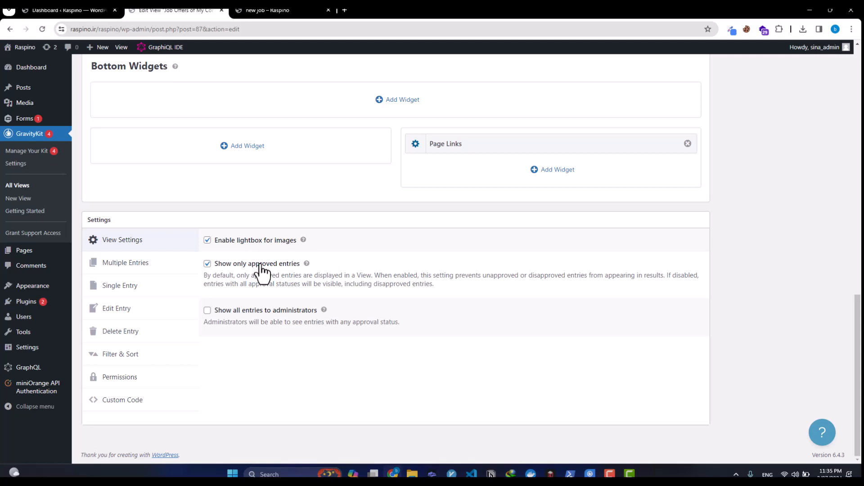
{"action": "left_click", "coordinate": [260, 266]}
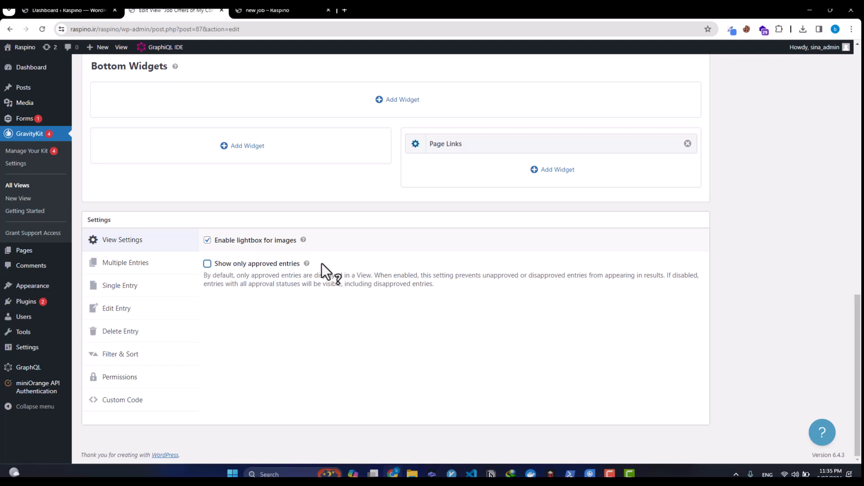
{"action": "scroll", "coordinate": [322, 265], "scroll_direction": "up", "scroll_amount": 15}
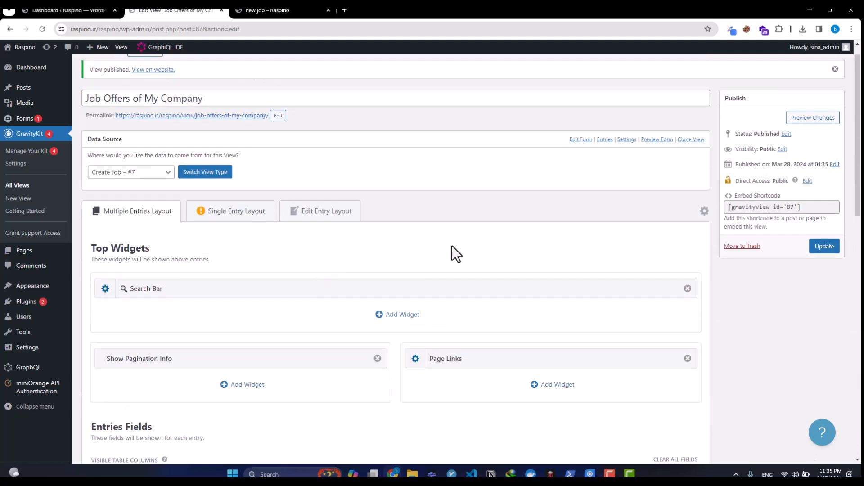
Step: Update the view, open a new page draft in another tab, and reload the job page
{"action": "left_click", "coordinate": [824, 269]}
{"action": "left_click", "coordinate": [809, 228]}
{"action": "left_click", "coordinate": [270, 10]}
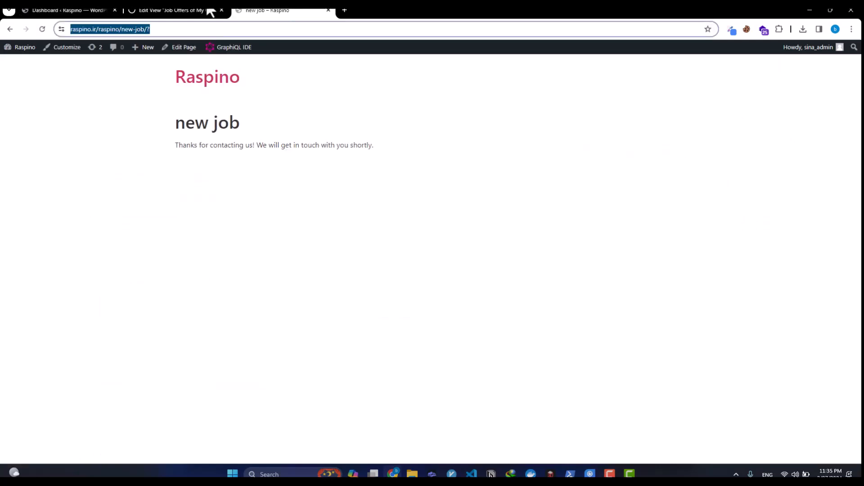
{"action": "left_click", "coordinate": [105, 11]}
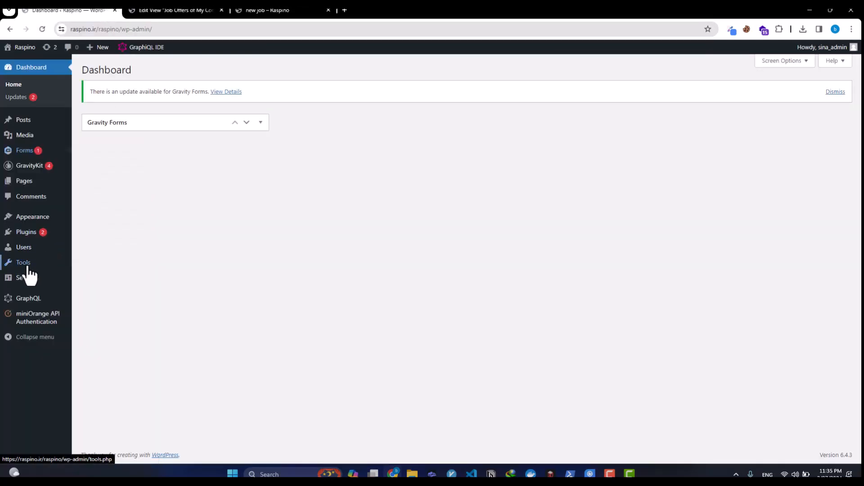
{"action": "mouse_move", "coordinate": [38, 185]}
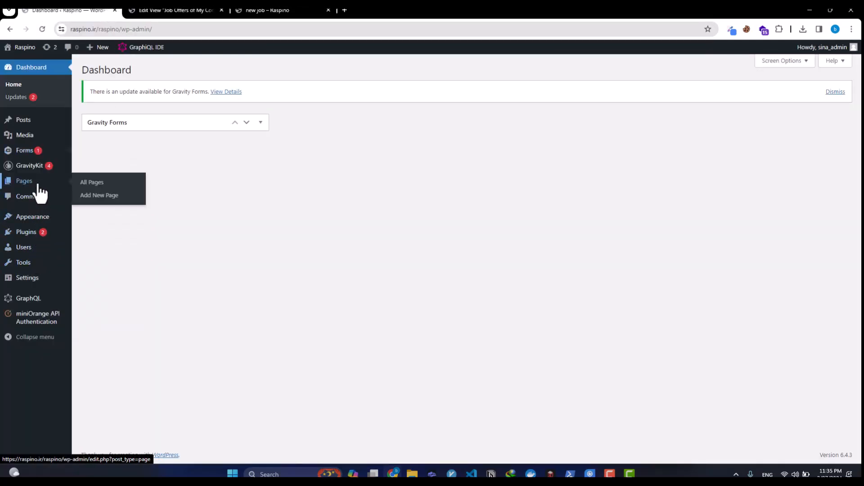
{"action": "middle_click", "coordinate": [104, 195]}
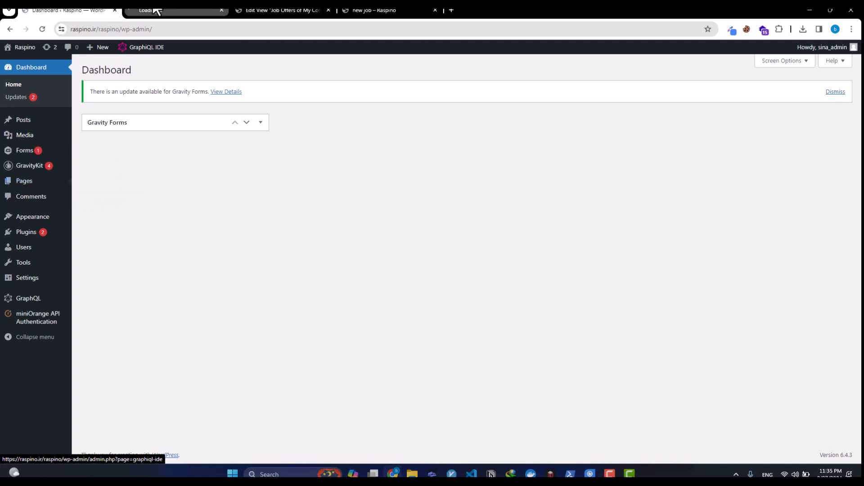
{"action": "left_click", "coordinate": [151, 11]}
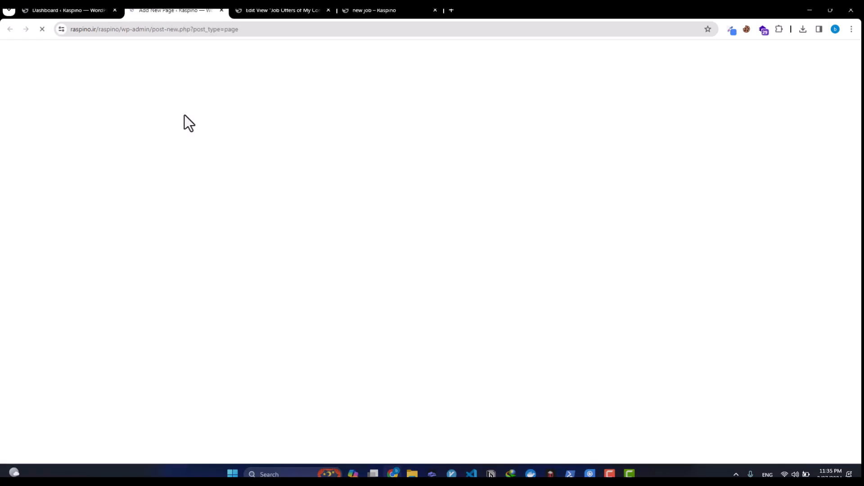
{"action": "left_click", "coordinate": [274, 11]}
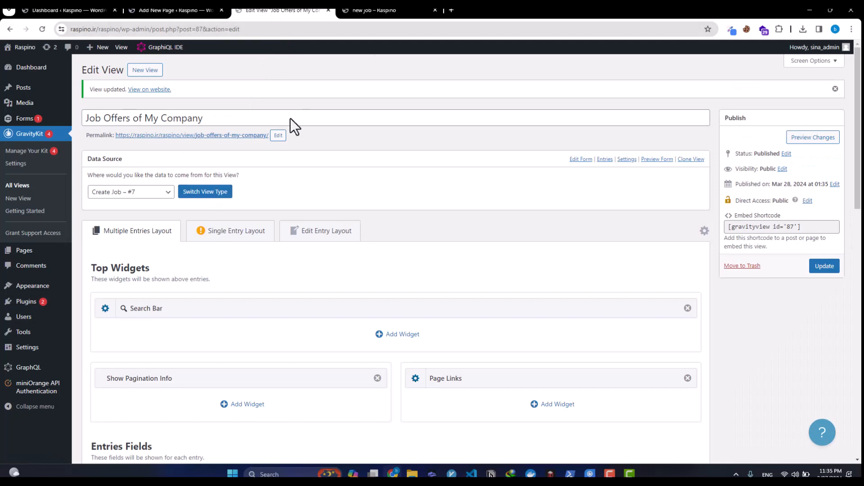
{"action": "left_click", "coordinate": [387, 11]}
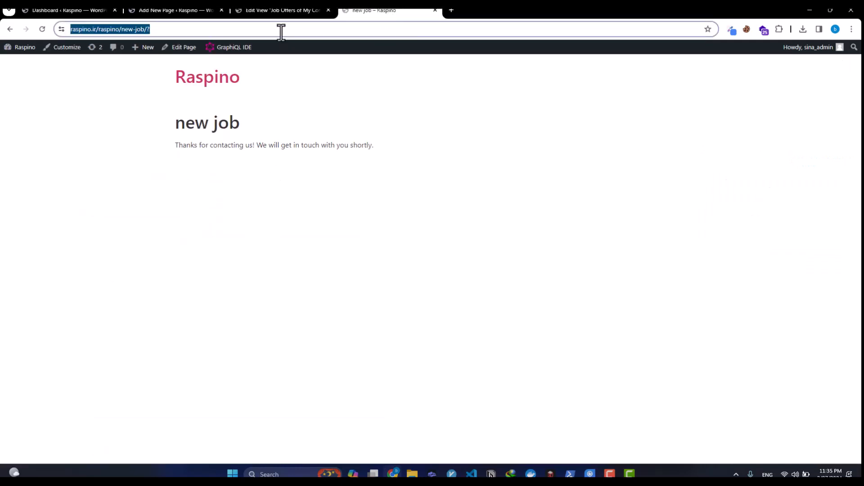
{"action": "key", "text": "Return"}
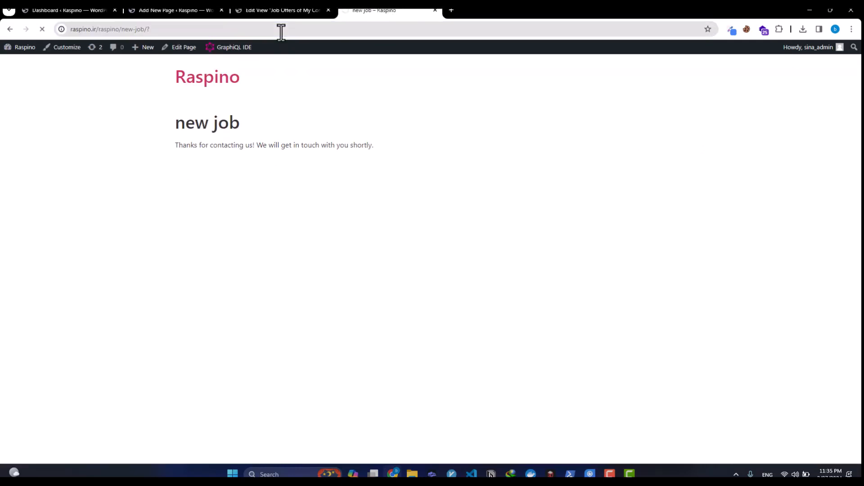
Step: Title the new page 'Avalable Jobs'
{"action": "left_click", "coordinate": [154, 10]}
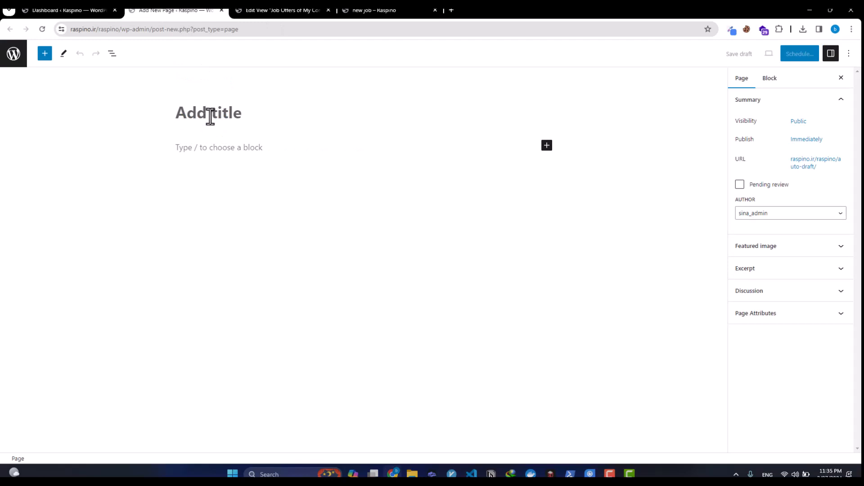
{"action": "type", "text": "Jobs"}
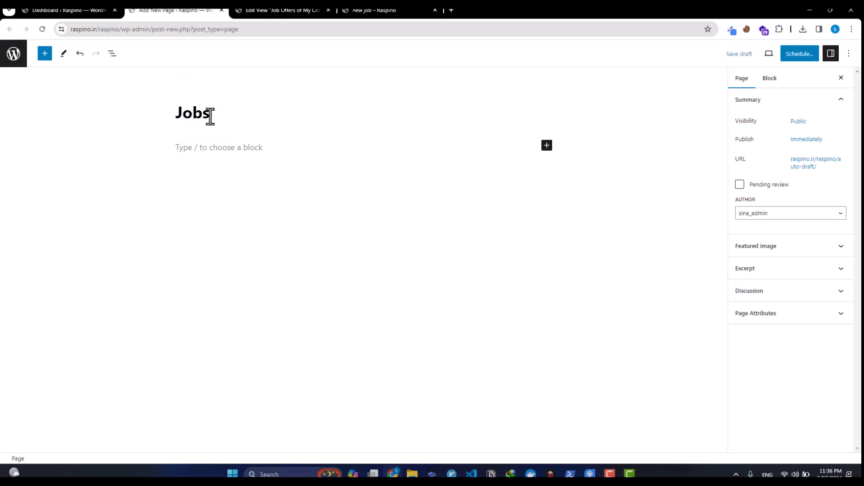
{"action": "key", "text": "Home"}
{"action": "type", "text": "Available"}
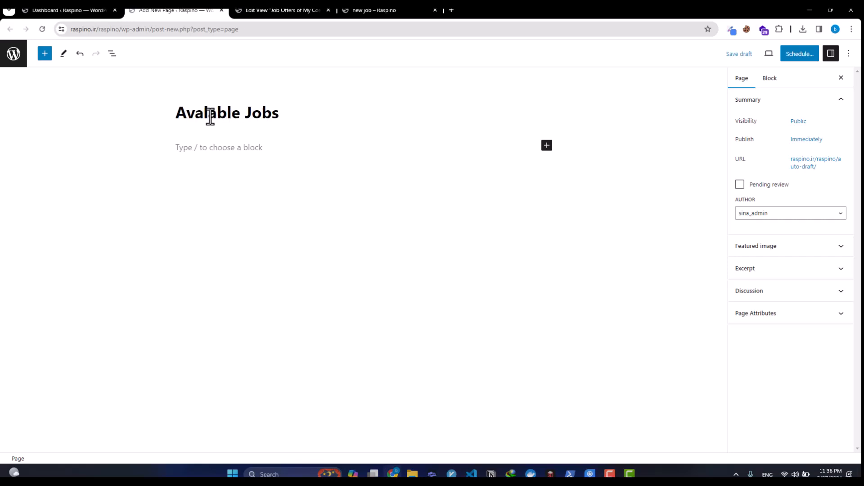
Step: Embed the Job Offers of My Company view in a GravityView block and publish the page
{"action": "left_click", "coordinate": [224, 151]}
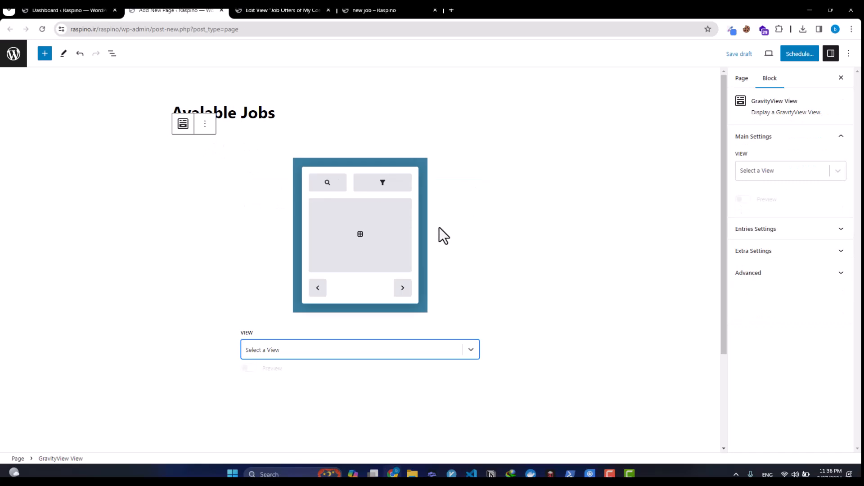
{"action": "left_click", "coordinate": [306, 356]}
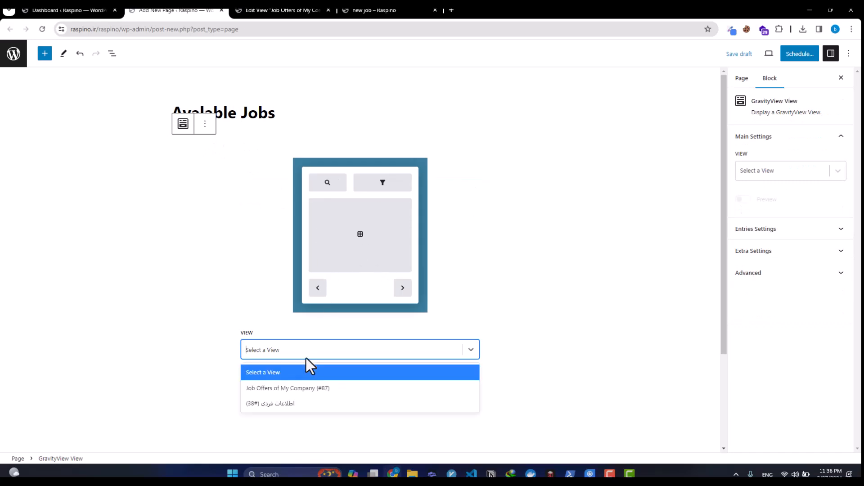
{"action": "left_click", "coordinate": [293, 389]}
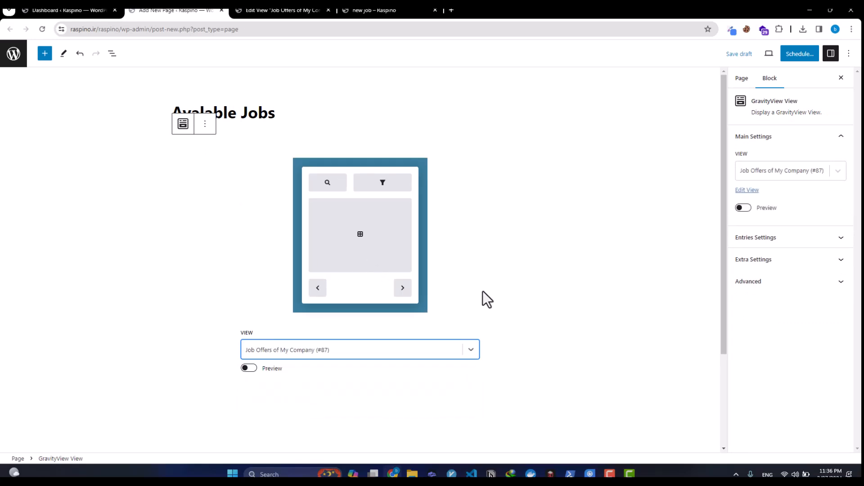
{"action": "left_click", "coordinate": [800, 53]}
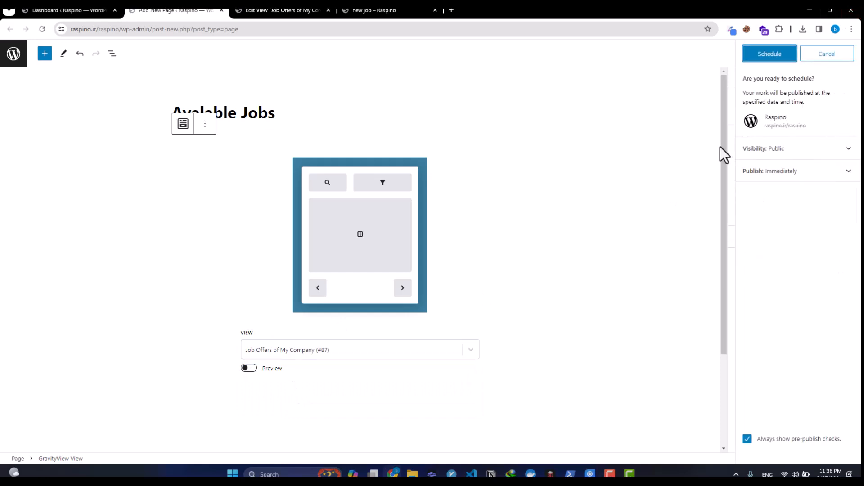
{"action": "left_click", "coordinate": [768, 53]}
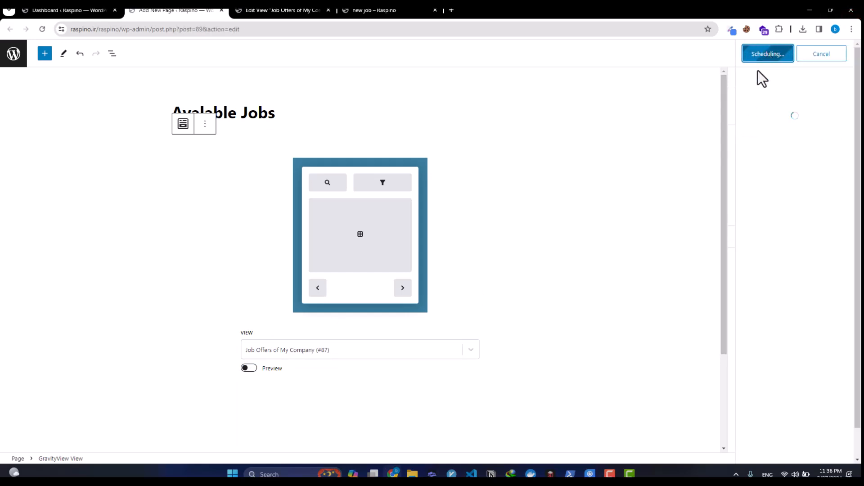
{"action": "left_click", "coordinate": [774, 154]}
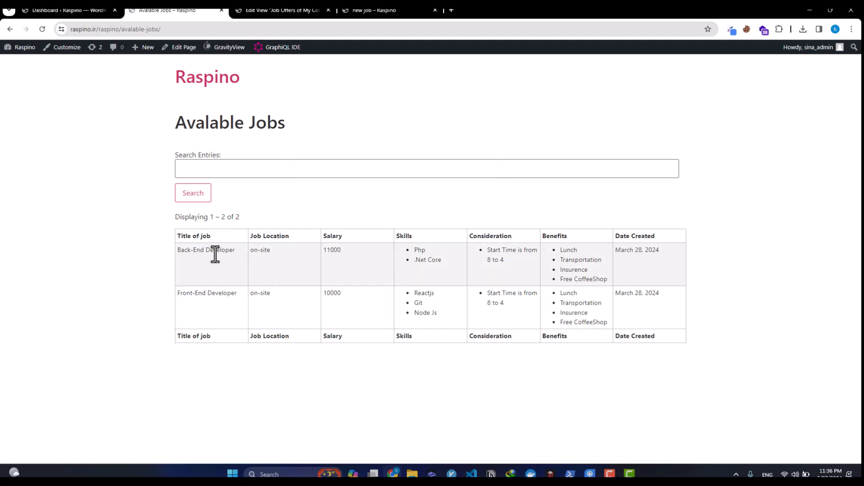
Step: Select the live page's address and open the Menus editor in a new tab
{"action": "left_click", "coordinate": [192, 29]}
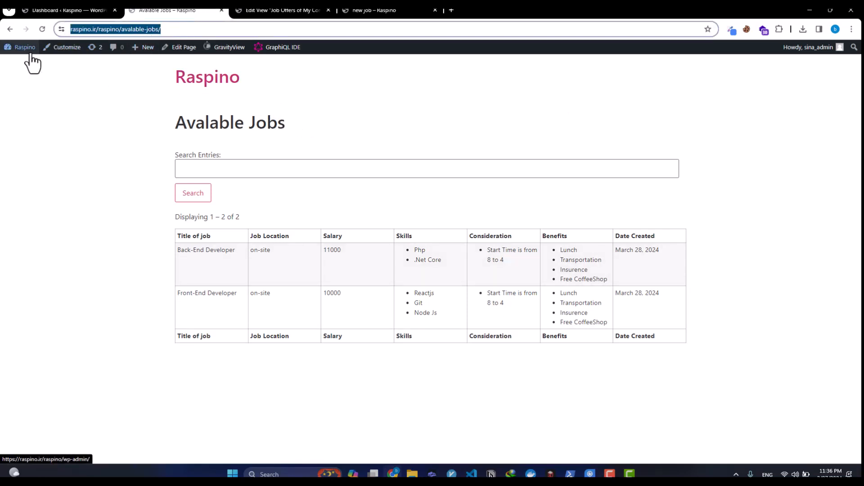
{"action": "mouse_move", "coordinate": [27, 49]}
{"action": "middle_click", "coordinate": [20, 86]}
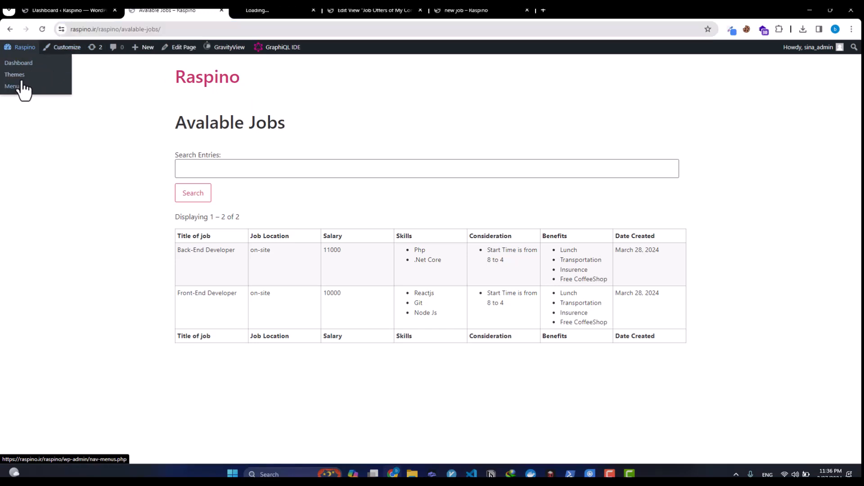
Step: Create 'main menu' with the Avalable Jobs page, assign it to Header, and save it
{"action": "left_click", "coordinate": [259, 10]}
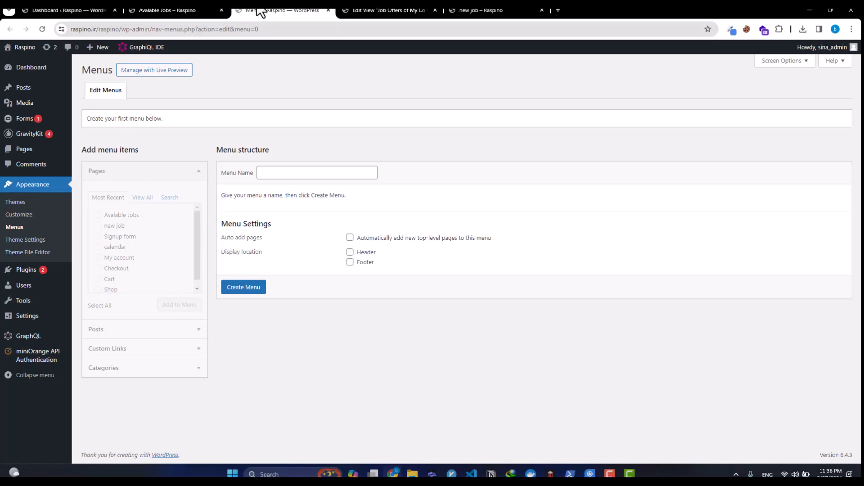
{"action": "left_click", "coordinate": [341, 173]}
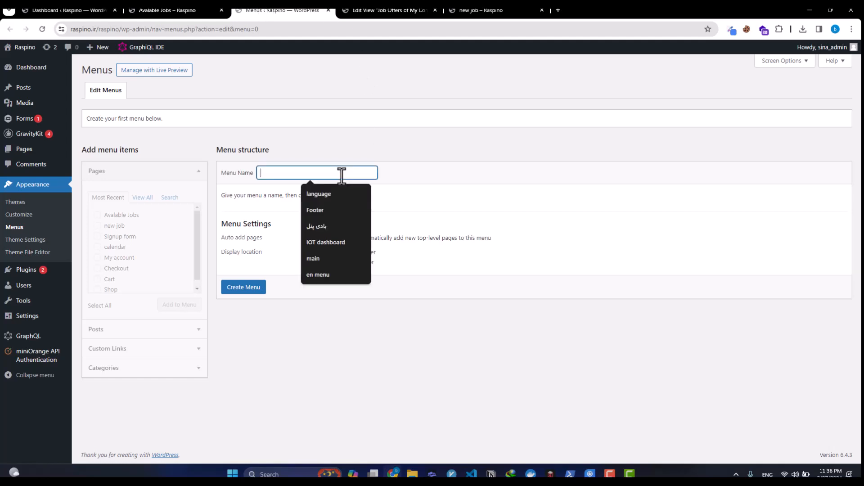
{"action": "type", "text": "main menu"}
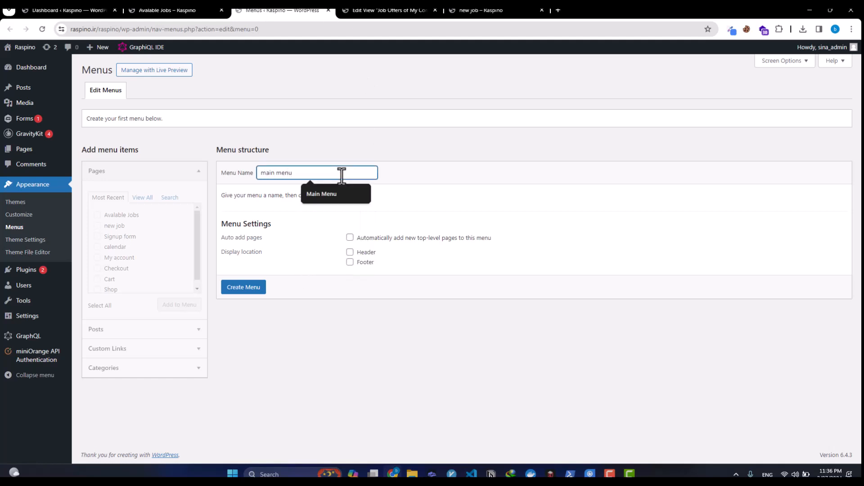
{"action": "left_click", "coordinate": [252, 290]}
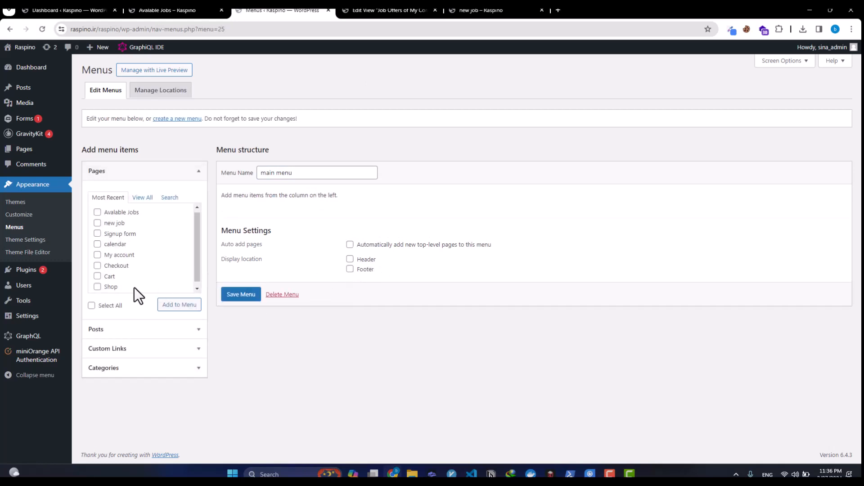
{"action": "left_click", "coordinate": [144, 199]}
{"action": "left_click", "coordinate": [132, 226]}
{"action": "left_click", "coordinate": [132, 227]}
{"action": "left_click", "coordinate": [165, 306]}
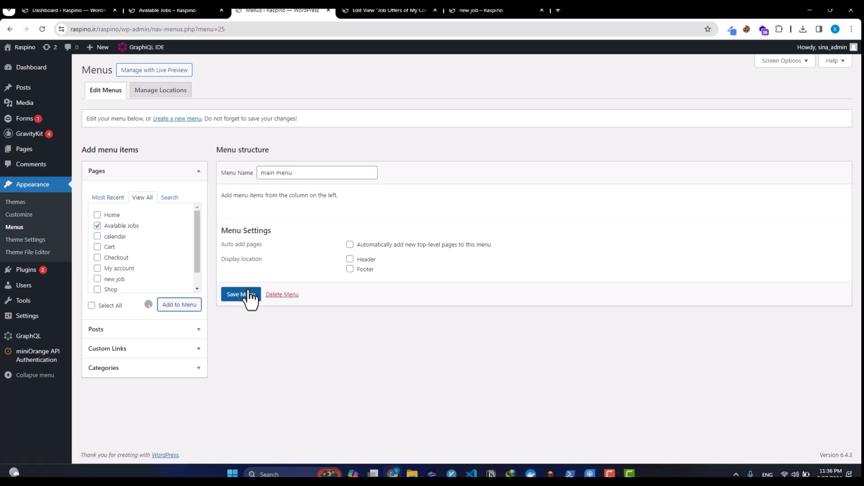
{"action": "left_click", "coordinate": [351, 325]}
{"action": "left_click", "coordinate": [254, 359]}
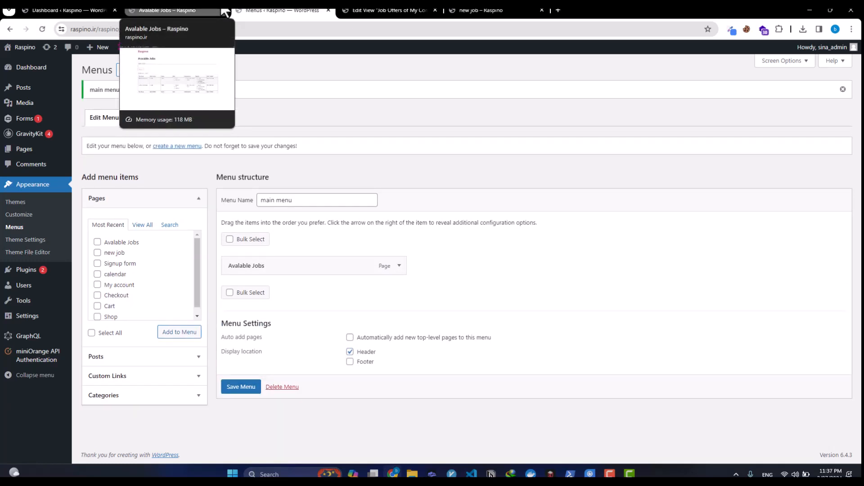
{"action": "left_click", "coordinate": [223, 11]}
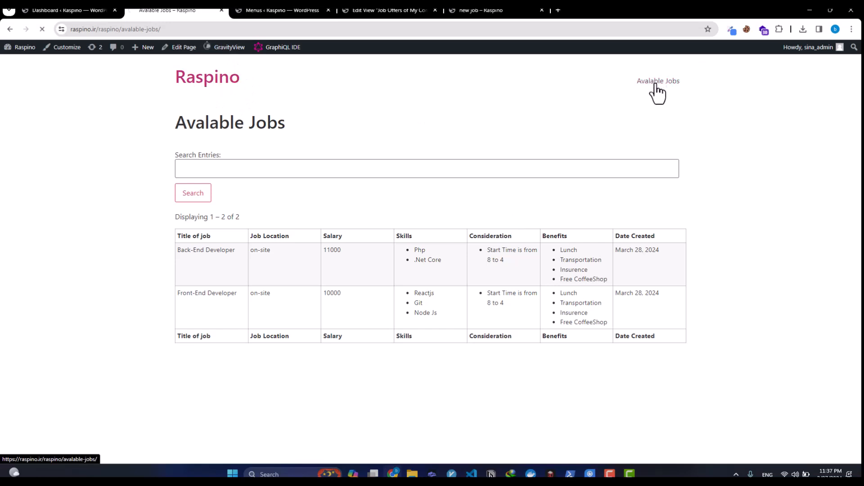
Step: Highlight the Back-End Developer title and its on-site value in the jobs table
{"action": "left_click_drag", "start_coordinate": [176, 250], "coordinate": [243, 258]}
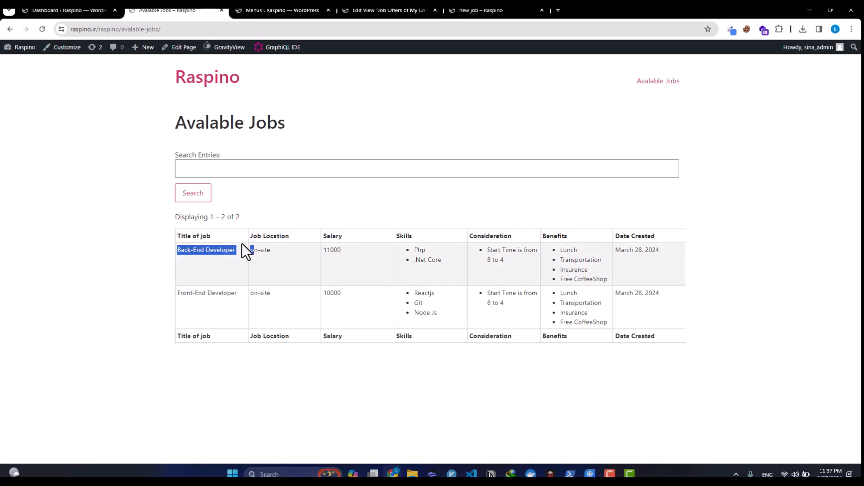
{"action": "triple_click", "coordinate": [217, 258]}
{"action": "left_click", "coordinate": [282, 261]}
{"action": "double_click", "coordinate": [282, 261]}
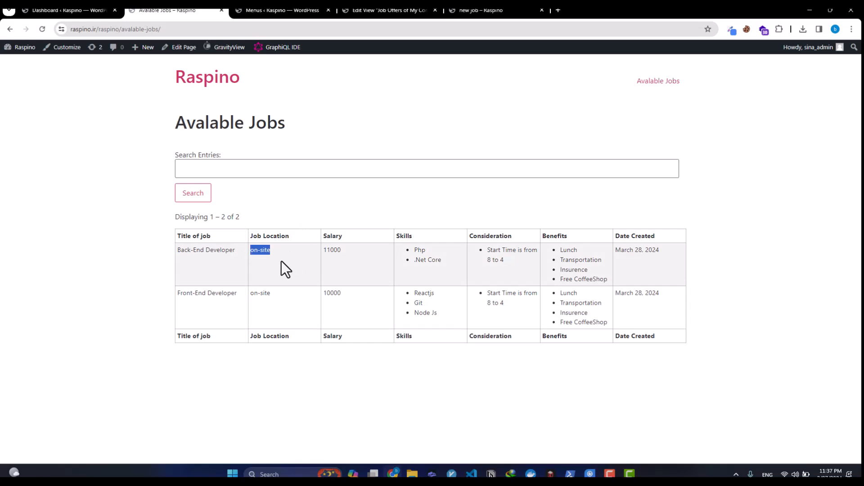
{"action": "left_click", "coordinate": [347, 251]}
Step: Highlight the Front-End Developer title, then open Chrome's recent downloads list
{"action": "triple_click", "coordinate": [185, 299]}
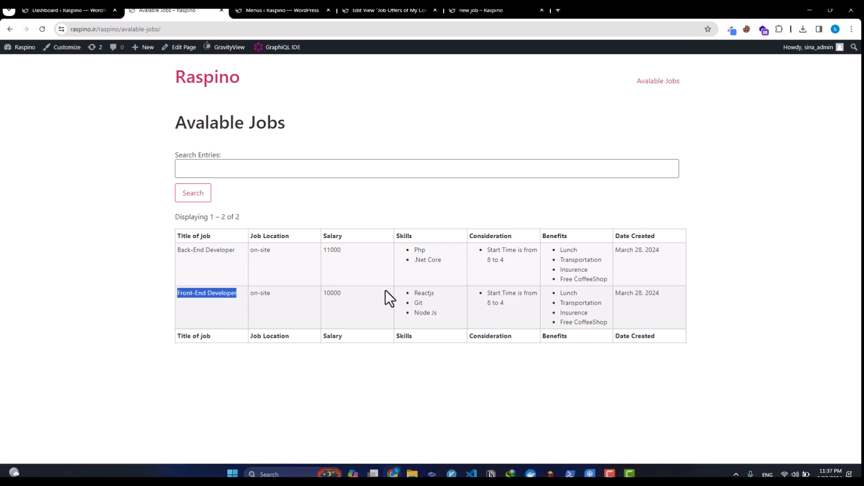
{"action": "left_click", "coordinate": [342, 297]}
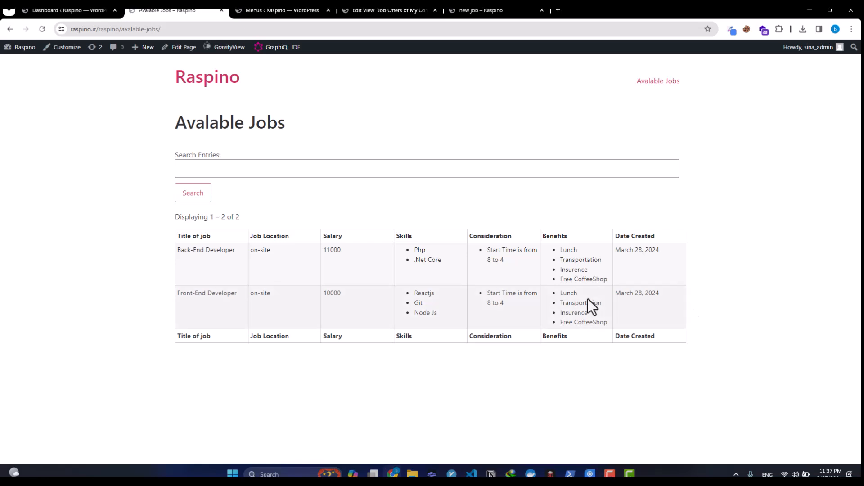
{"action": "left_click", "coordinate": [804, 30]}
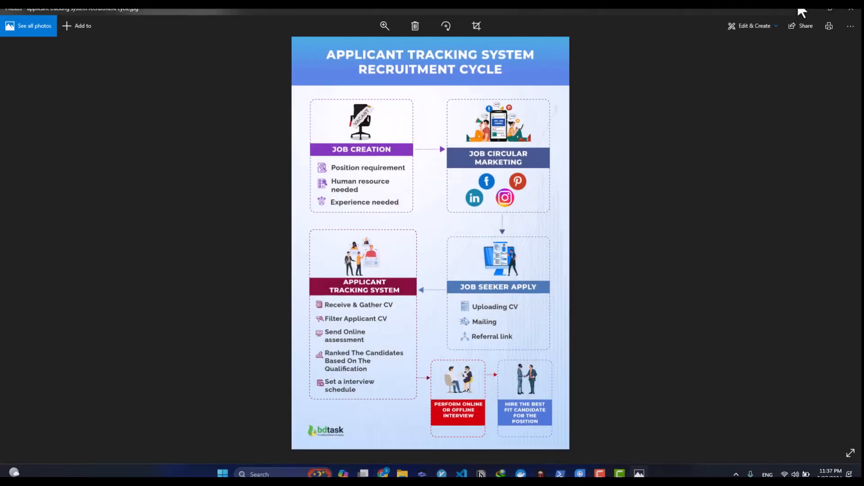
{"action": "left_click", "coordinate": [851, 8]}
Step: Open ATS-Flywheel_2_V2-1440x1440.png, zoom in and out, and restore the Photos window
{"action": "left_click", "coordinate": [804, 29]}
{"action": "left_click", "coordinate": [756, 68]}
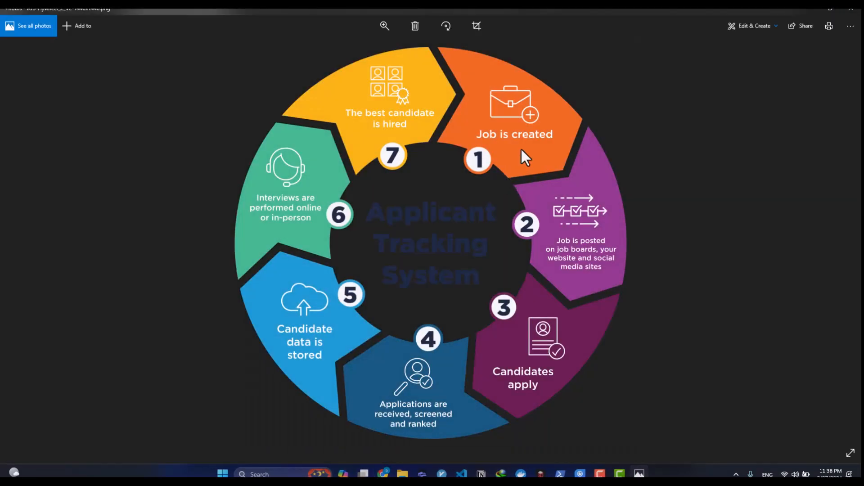
{"action": "scroll", "coordinate": [550, 126], "scroll_direction": "up", "scroll_amount": 5}
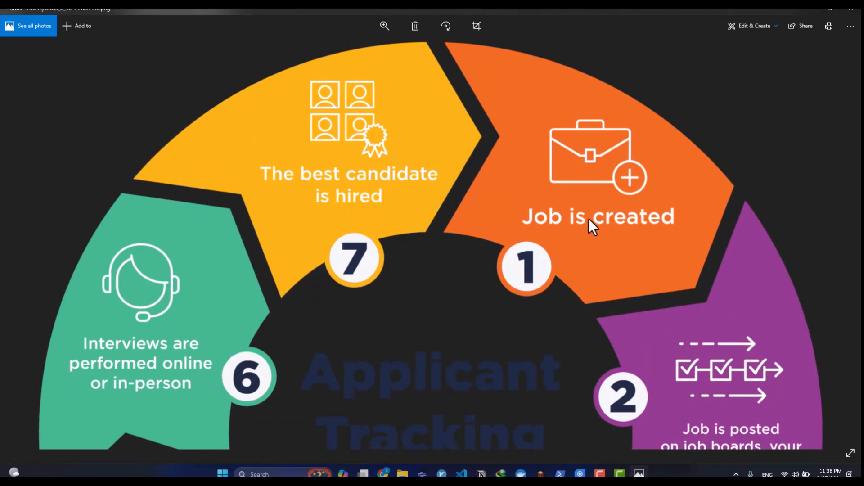
{"action": "scroll", "coordinate": [588, 217], "scroll_direction": "down", "scroll_amount": 5}
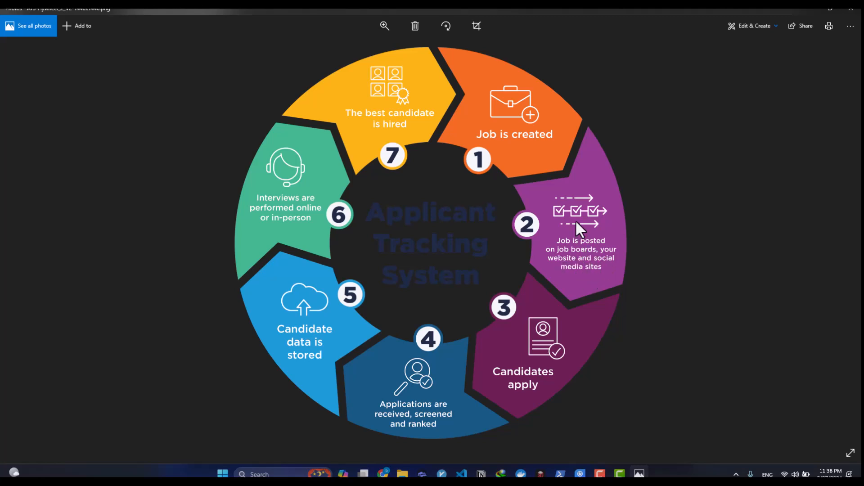
{"action": "double_click", "coordinate": [569, 10]}
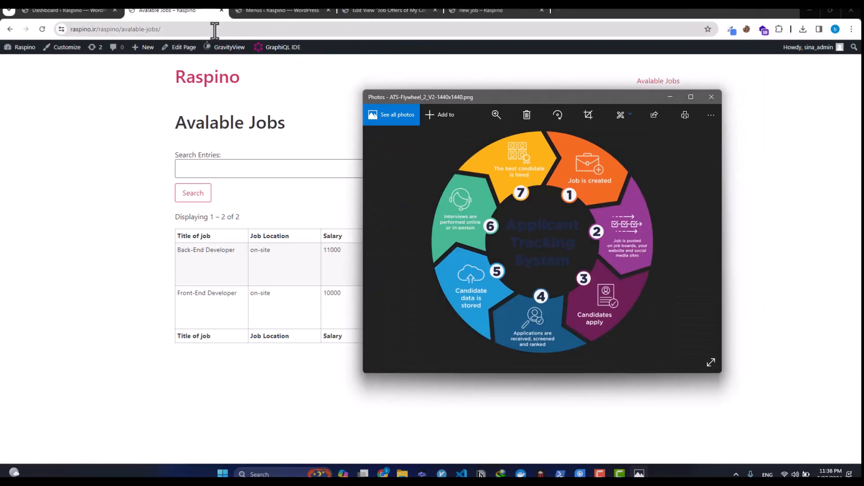
{"action": "left_click", "coordinate": [124, 28]}
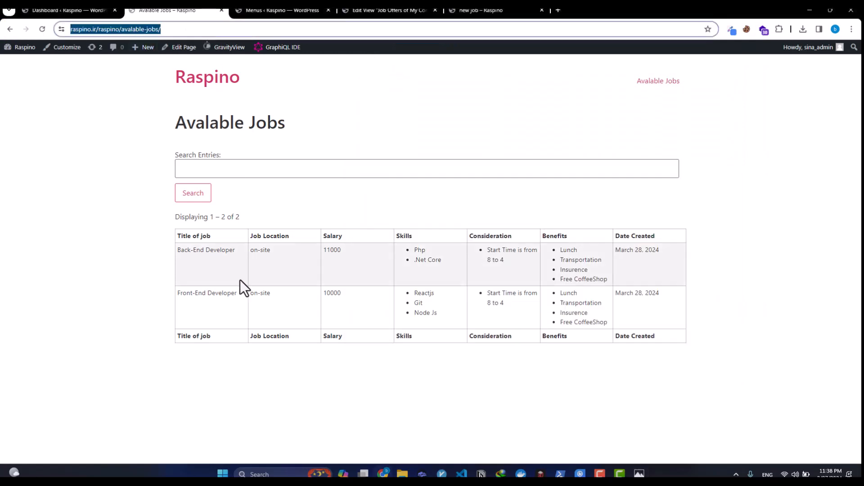
{"action": "left_click", "coordinate": [164, 48]}
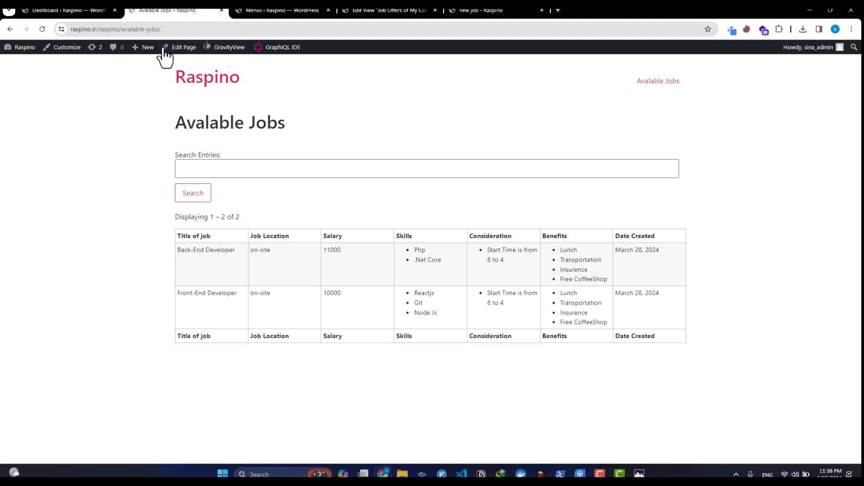
{"action": "left_click", "coordinate": [84, 12]}
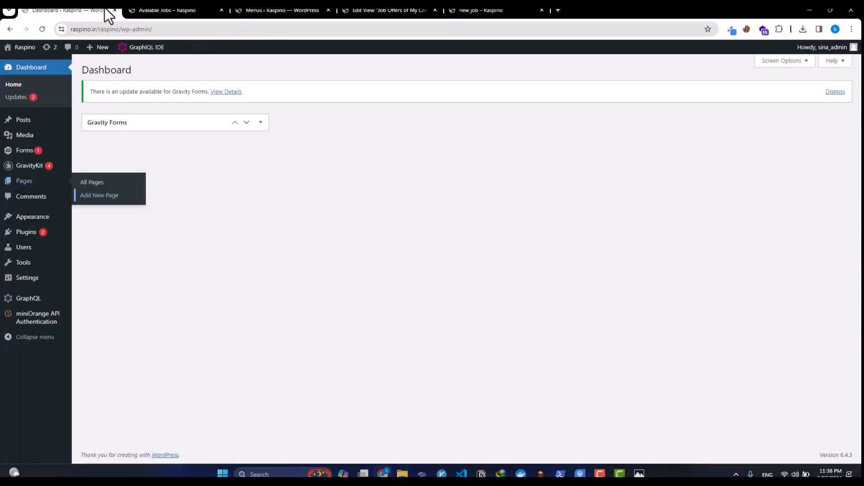
{"action": "left_click", "coordinate": [276, 10]}
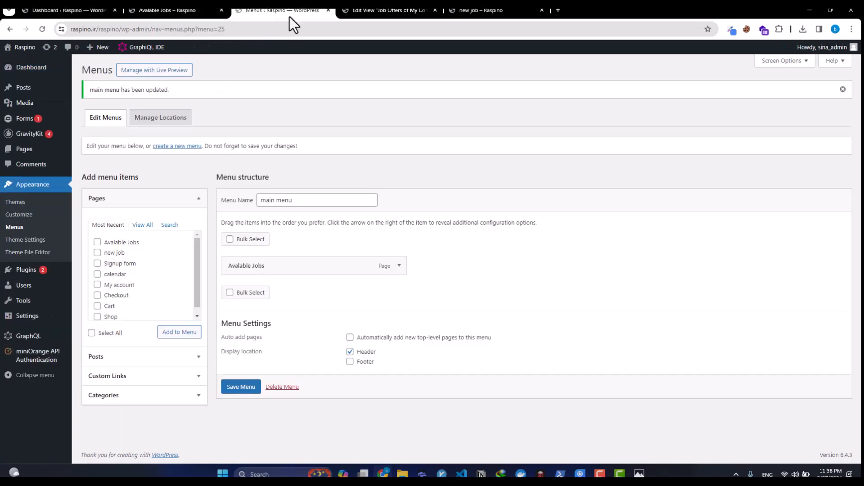
{"action": "left_click", "coordinate": [394, 10]}
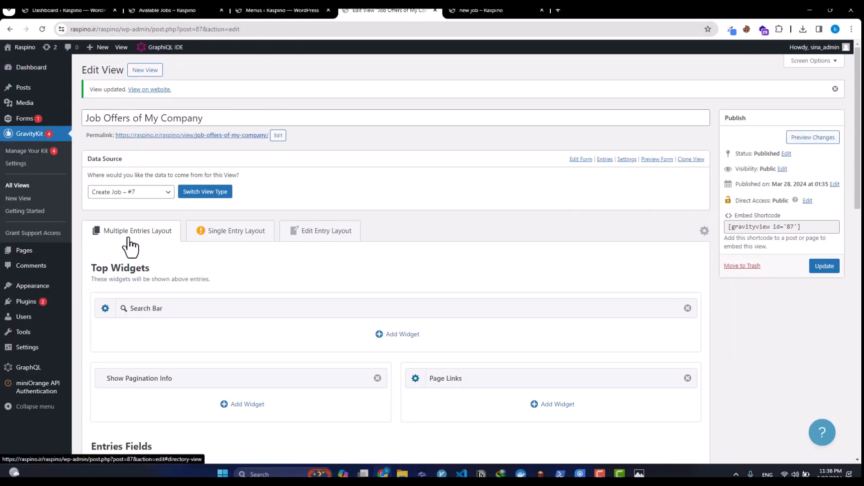
{"action": "scroll", "coordinate": [135, 243], "scroll_direction": "down", "scroll_amount": 2}
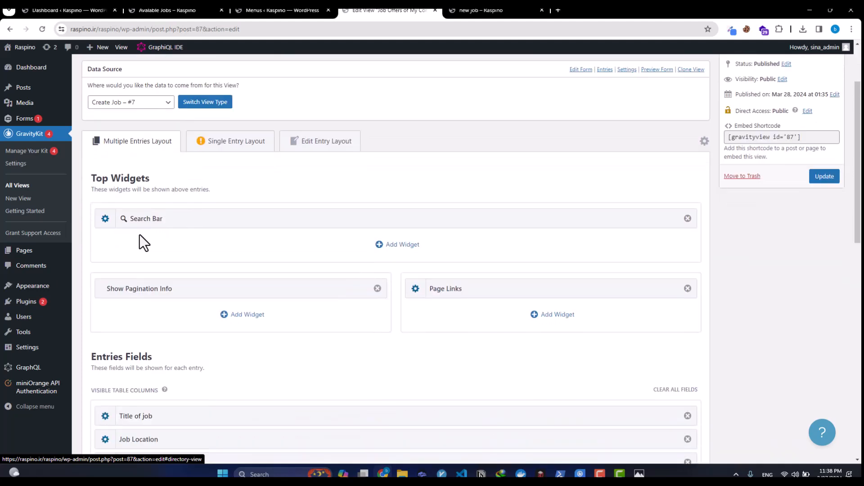
{"action": "left_click", "coordinate": [241, 148]}
{"action": "scroll", "coordinate": [198, 212], "scroll_direction": "down", "scroll_amount": 2}
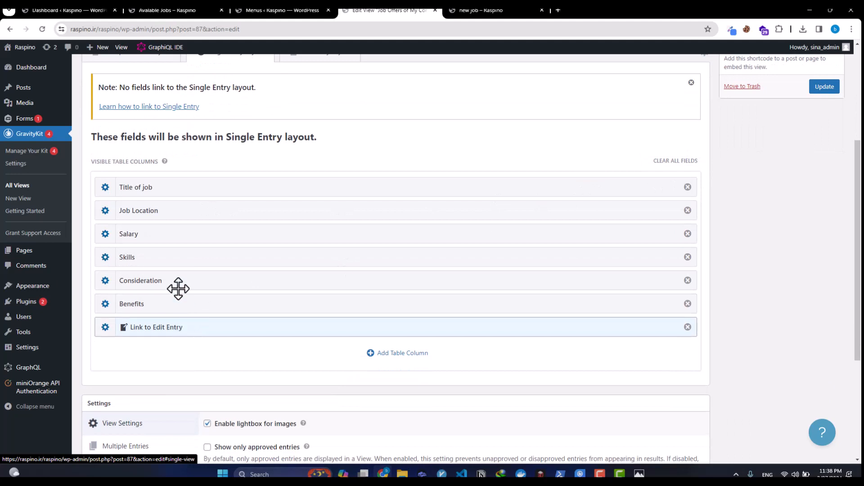
{"action": "scroll", "coordinate": [158, 217], "scroll_direction": "up", "scroll_amount": 5}
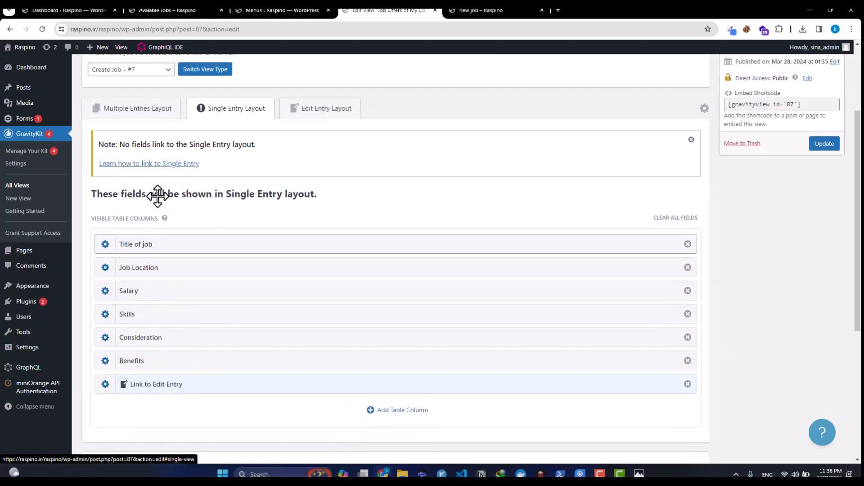
{"action": "left_click", "coordinate": [153, 141]}
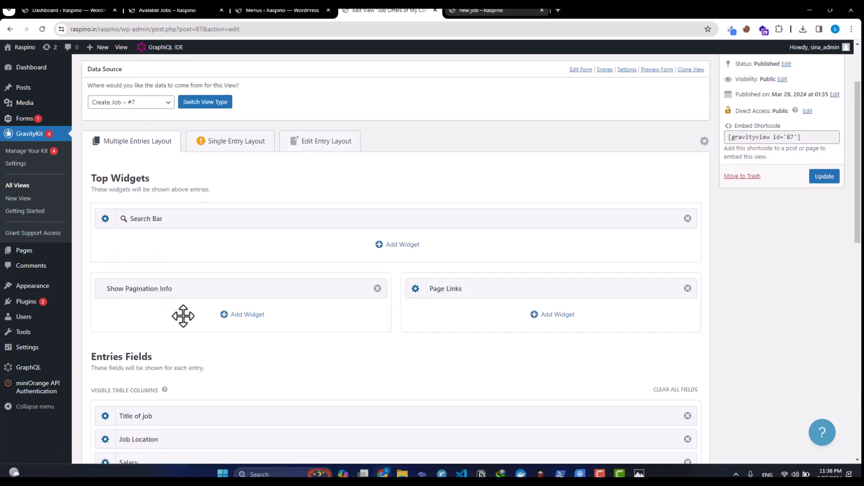
{"action": "scroll", "coordinate": [174, 323], "scroll_direction": "down", "scroll_amount": 2}
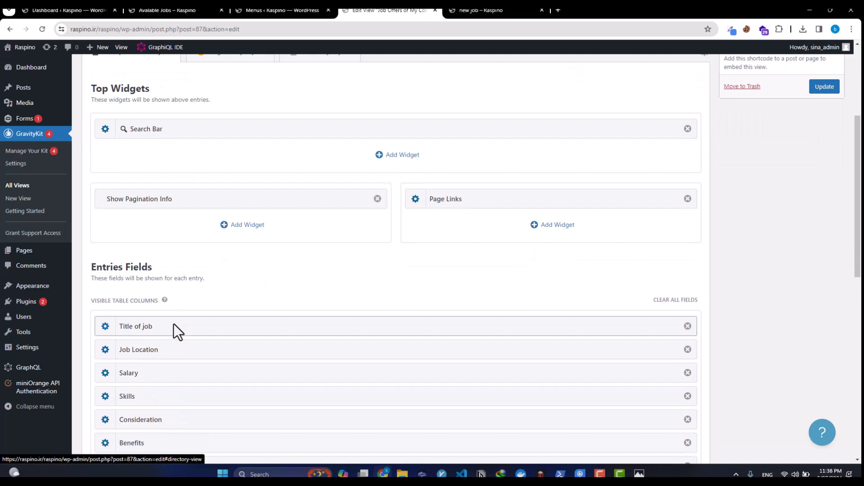
{"action": "left_click", "coordinate": [279, 10]}
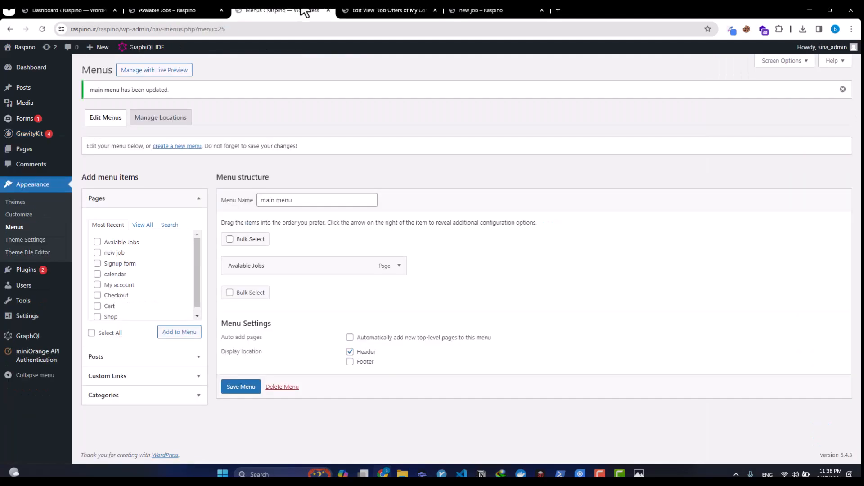
{"action": "left_click", "coordinate": [467, 11]}
{"action": "left_click", "coordinate": [165, 10]}
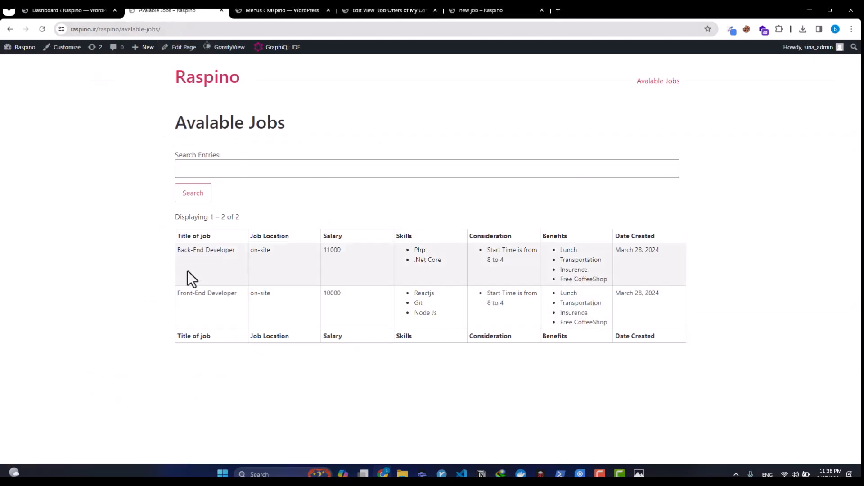
{"action": "left_click_drag", "start_coordinate": [187, 253], "coordinate": [626, 239]}
{"action": "left_click", "coordinate": [195, 298]}
{"action": "left_click", "coordinate": [311, 9]}
Step: Add a Link to Single Entry column to the Job Offers view table
{"action": "left_click", "coordinate": [380, 10]}
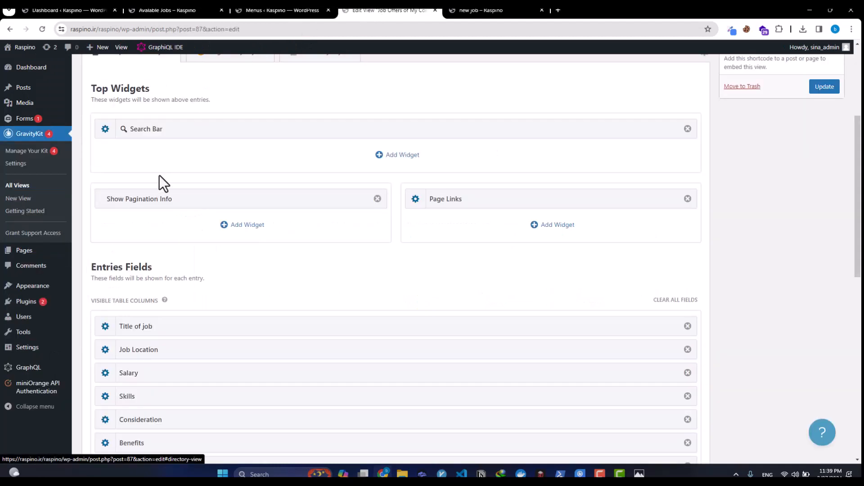
{"action": "scroll", "coordinate": [163, 153], "scroll_direction": "up", "scroll_amount": 3}
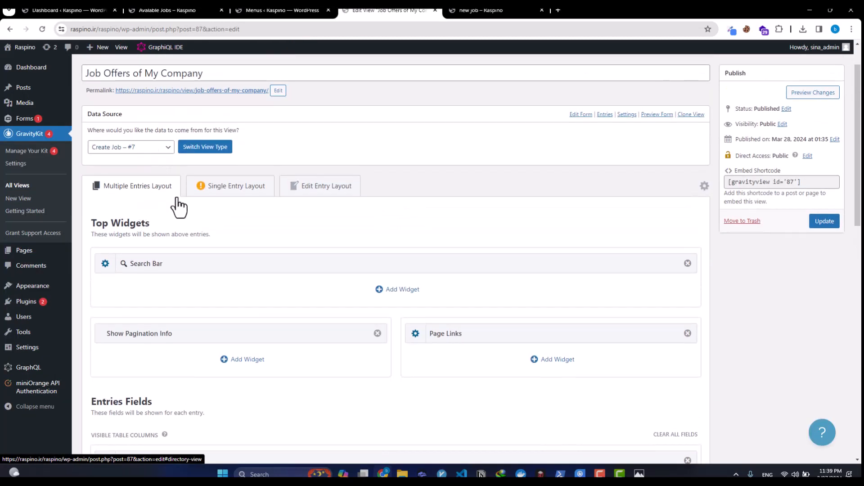
{"action": "scroll", "coordinate": [174, 207], "scroll_direction": "down", "scroll_amount": 5}
{"action": "scroll", "coordinate": [188, 230], "scroll_direction": "down", "scroll_amount": 3}
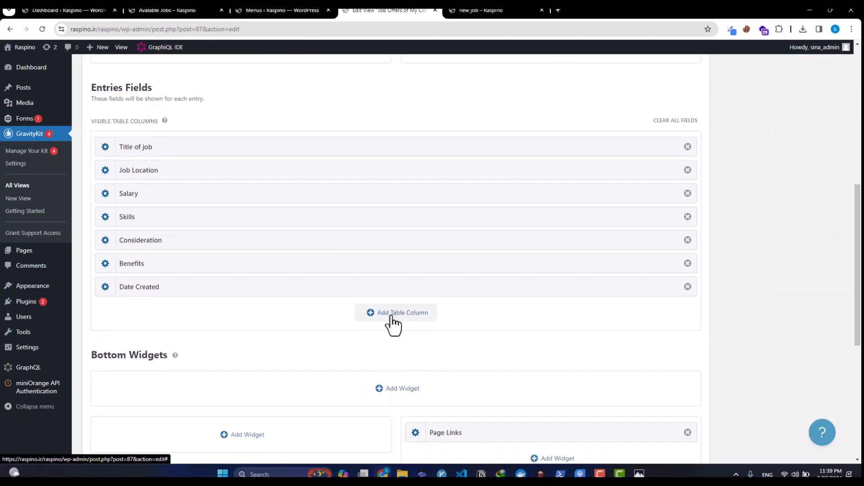
{"action": "left_click", "coordinate": [397, 318]}
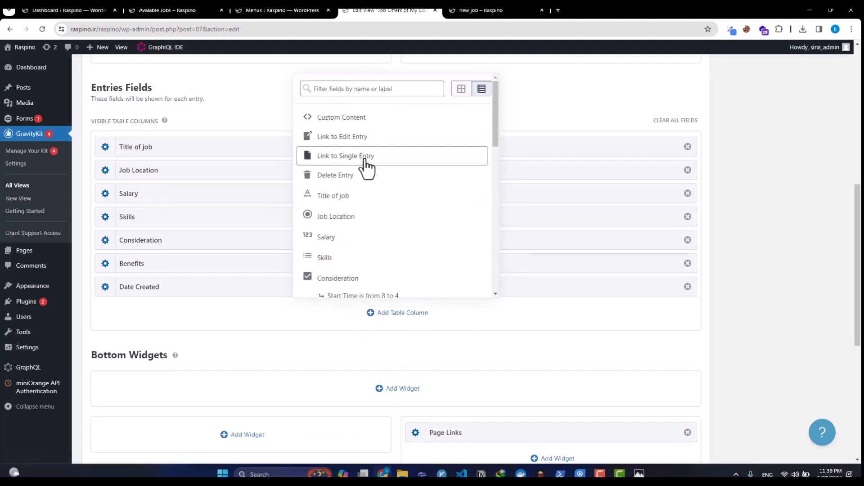
{"action": "left_click", "coordinate": [365, 156]}
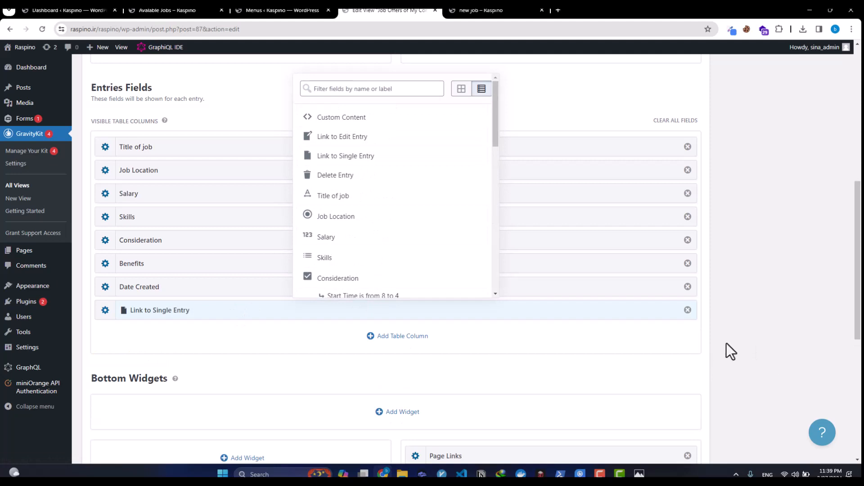
{"action": "left_click", "coordinate": [482, 343]}
Step: Add a Result Number column, move it to the top, and update the view
{"action": "left_click", "coordinate": [374, 341]}
{"action": "scroll", "coordinate": [360, 243], "scroll_direction": "down", "scroll_amount": 3}
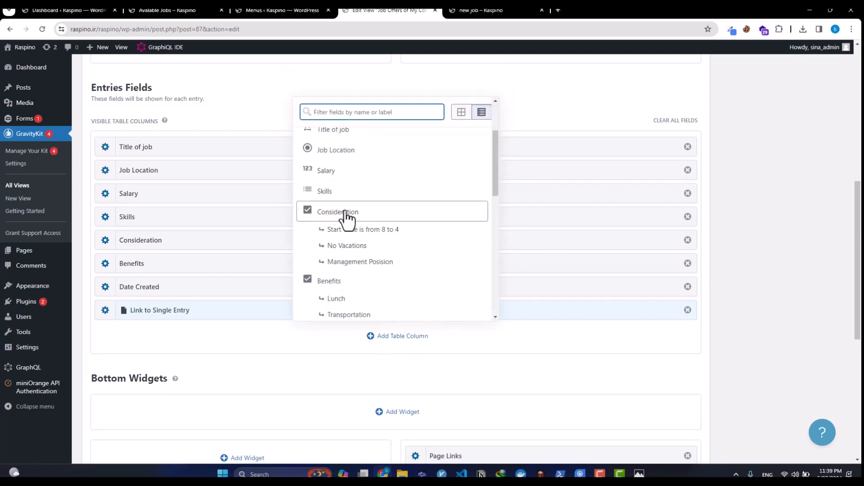
{"action": "scroll", "coordinate": [344, 270], "scroll_direction": "down", "scroll_amount": 10}
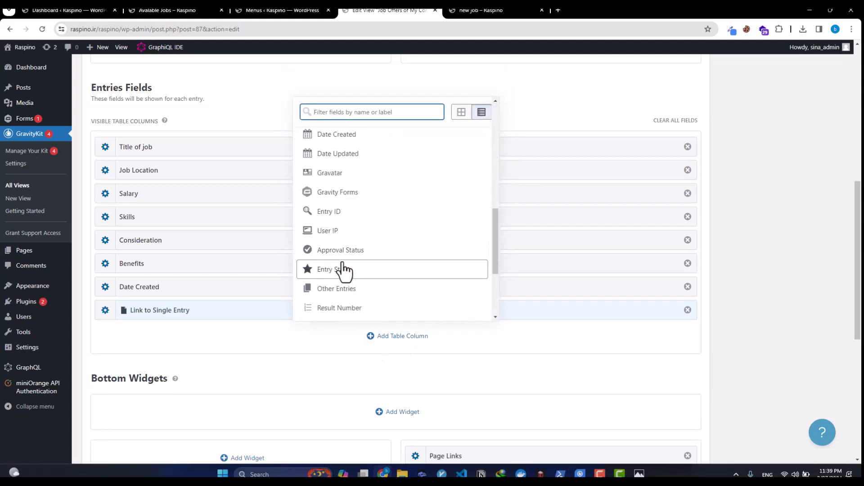
{"action": "left_click", "coordinate": [340, 263]}
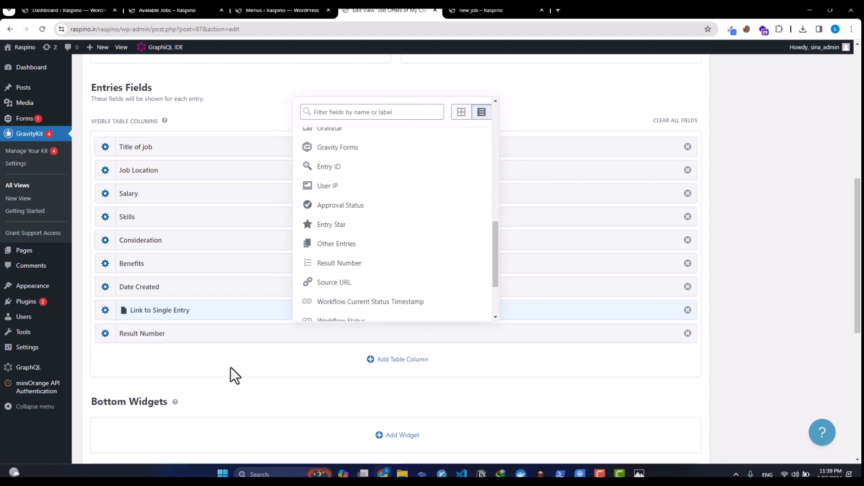
{"action": "left_click_drag", "start_coordinate": [218, 333], "coordinate": [205, 131]}
{"action": "scroll", "coordinate": [680, 235], "scroll_direction": "up", "scroll_amount": 5}
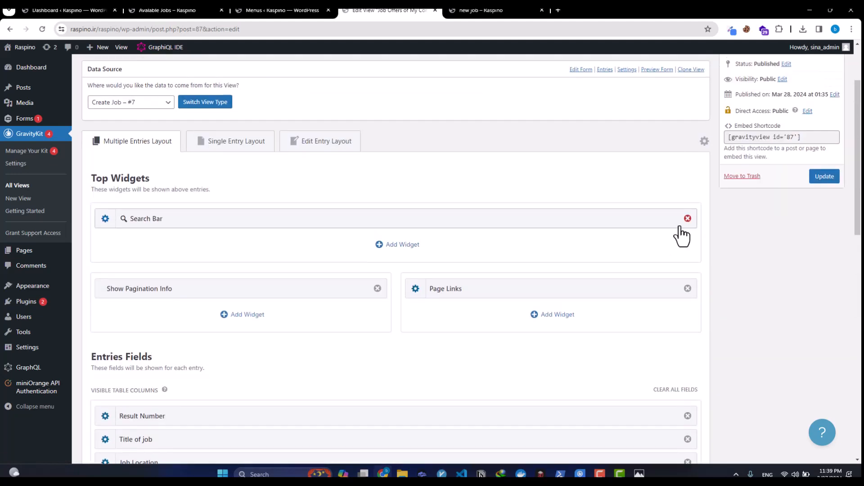
{"action": "scroll", "coordinate": [129, 166], "scroll_direction": "up", "scroll_amount": 3}
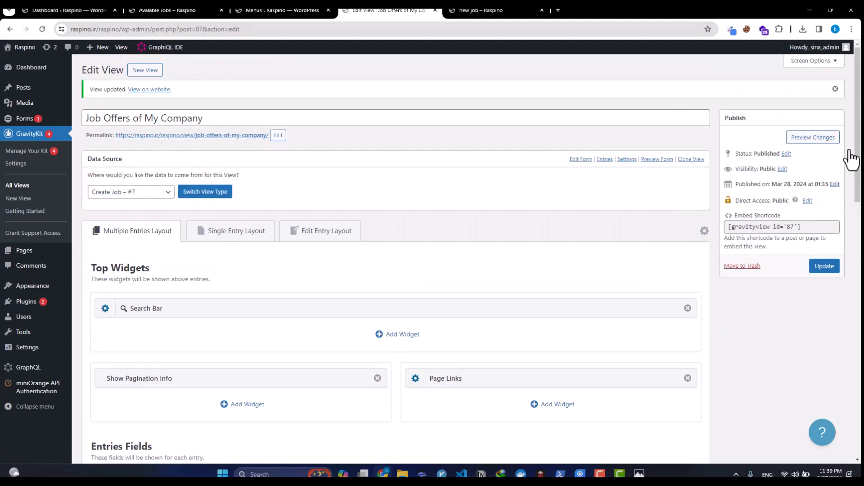
{"action": "left_click", "coordinate": [818, 267]}
Step: Reload the Avalable Jobs page with F5 to show Result Number and View Details columns
{"action": "left_click", "coordinate": [495, 9]}
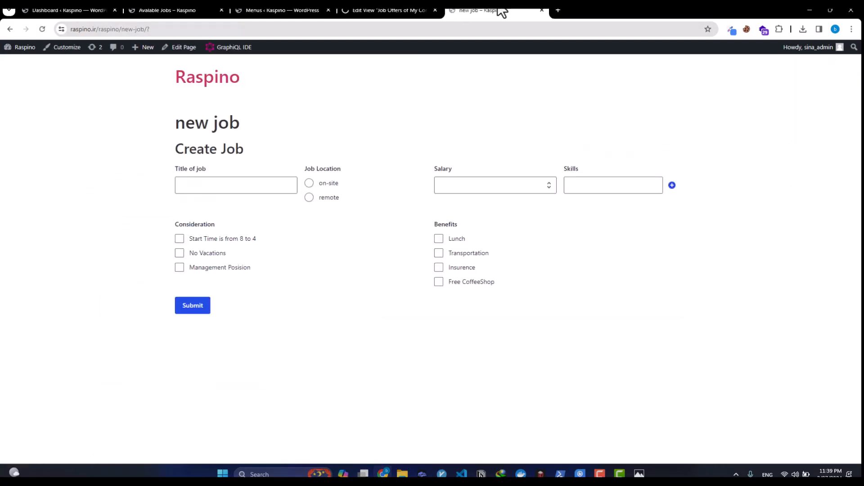
{"action": "left_click", "coordinate": [282, 12]}
{"action": "left_click", "coordinate": [182, 9]}
{"action": "key", "text": "F5"}
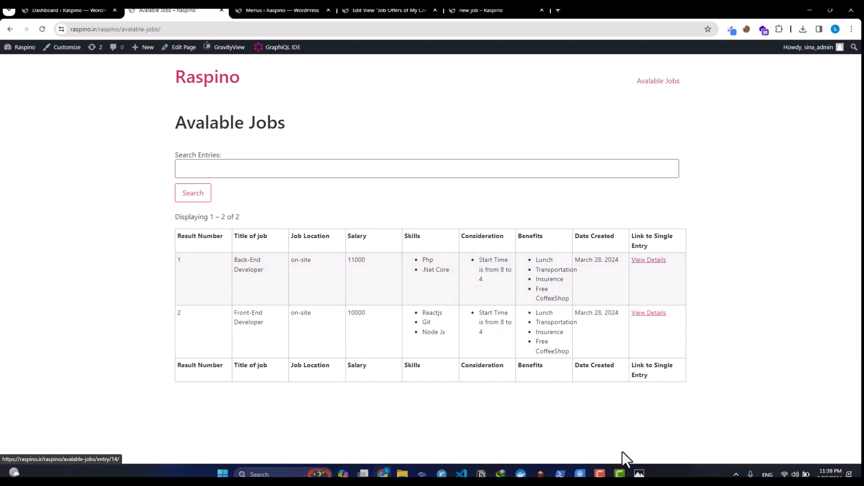
{"action": "left_click", "coordinate": [639, 474]}
{"action": "scroll", "coordinate": [625, 248], "scroll_direction": "up", "scroll_amount": 3}
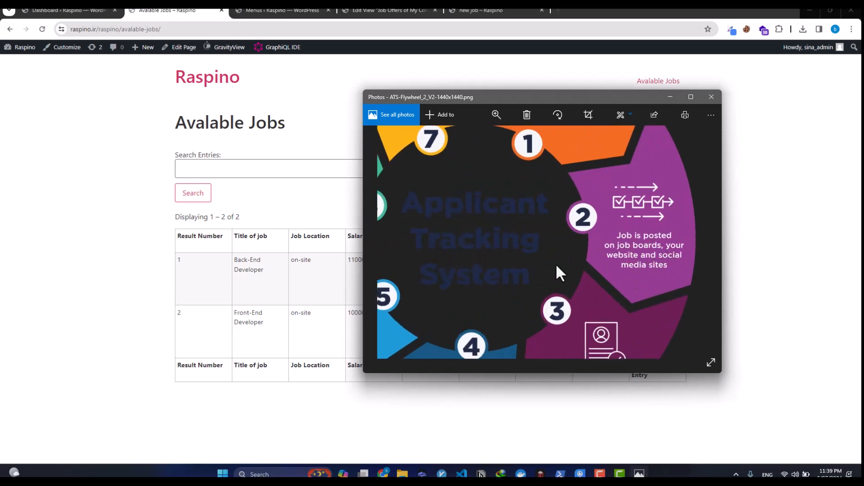
{"action": "left_click", "coordinate": [129, 287]}
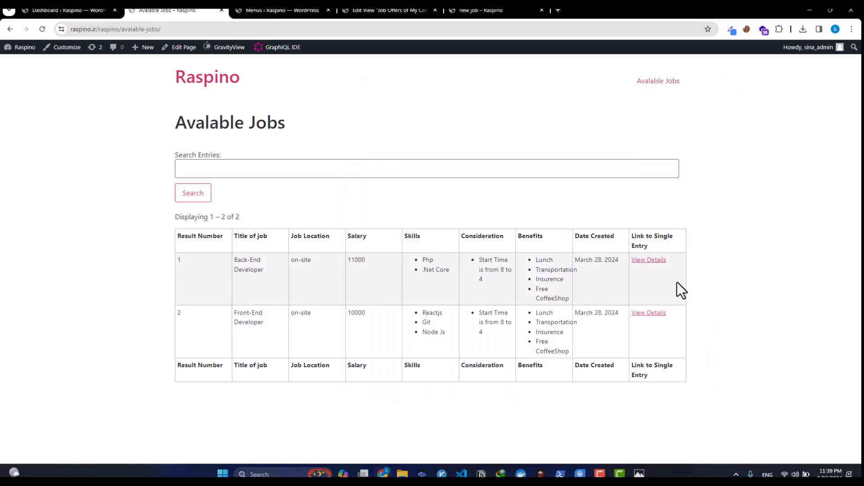
Step: Open the first job's details page and load its address in a new tab
{"action": "left_click", "coordinate": [656, 262]}
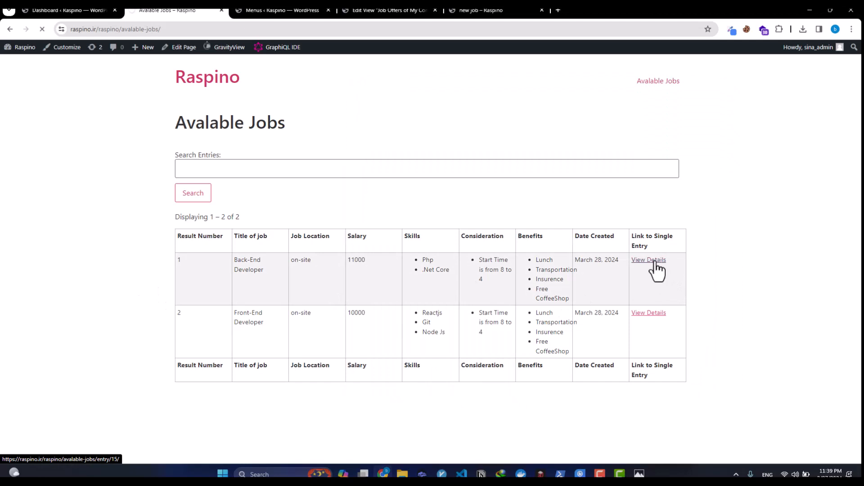
{"action": "left_click", "coordinate": [166, 32]}
{"action": "key", "text": "ctrl+c"}
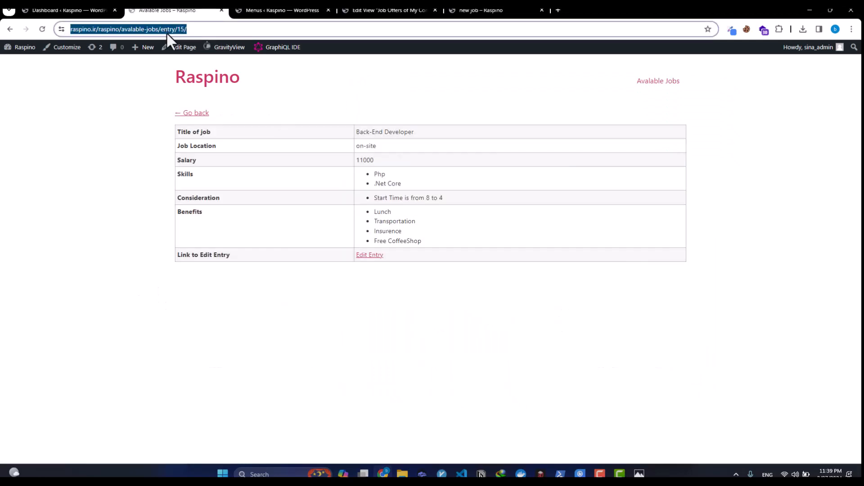
{"action": "left_click", "coordinate": [559, 10]}
{"action": "key", "text": "ctrl+v"}
{"action": "key", "text": "Return"}
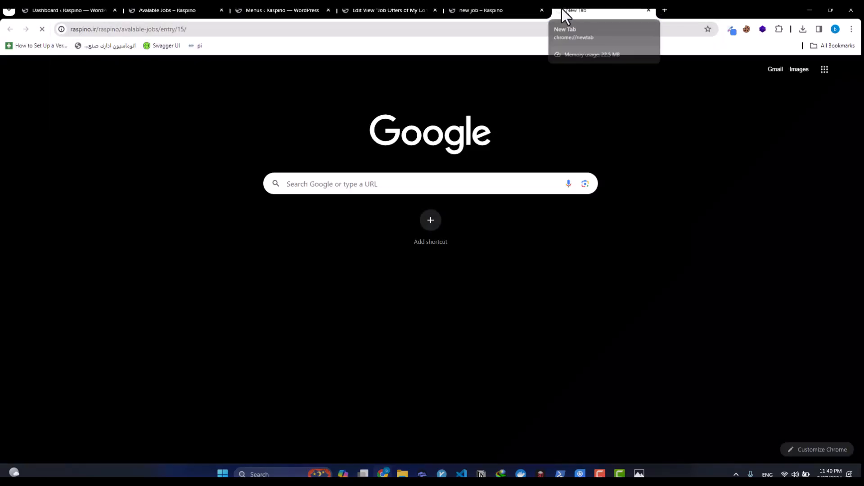
{"action": "mouse_move", "coordinate": [217, 58]}
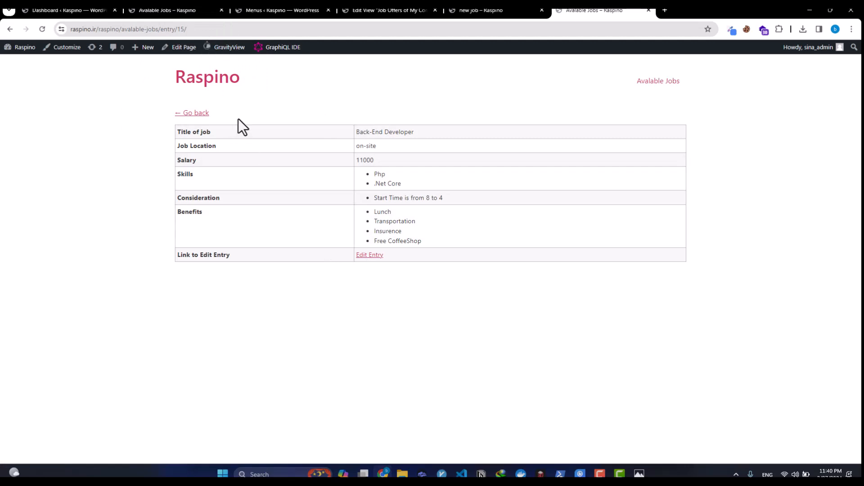
Step: Return to the jobs list, open the Back-End Developer job details and select its address
{"action": "left_click", "coordinate": [181, 10]}
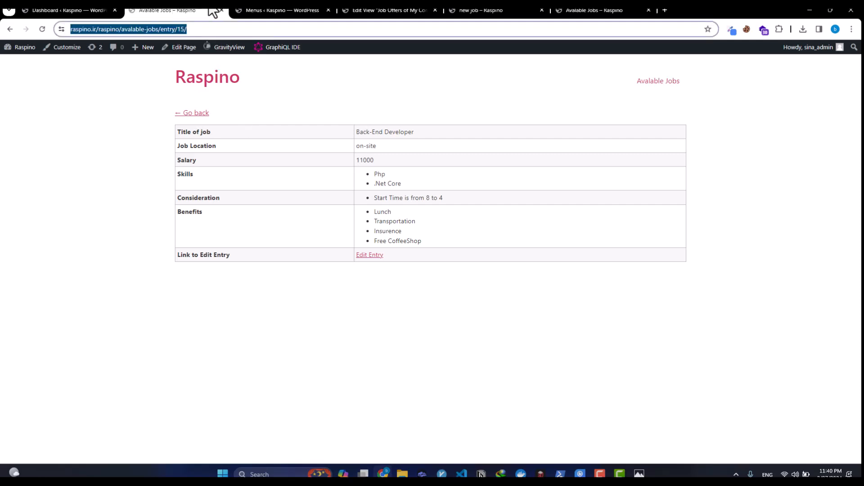
{"action": "left_click", "coordinate": [11, 30]}
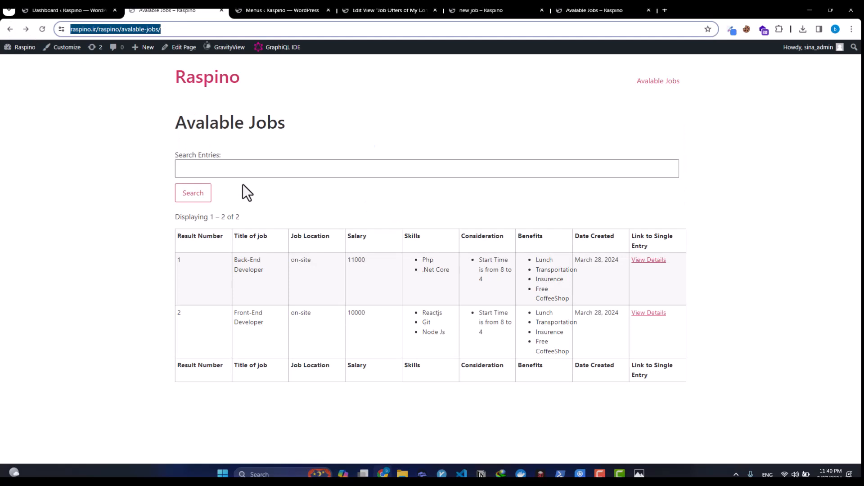
{"action": "left_click", "coordinate": [650, 270]}
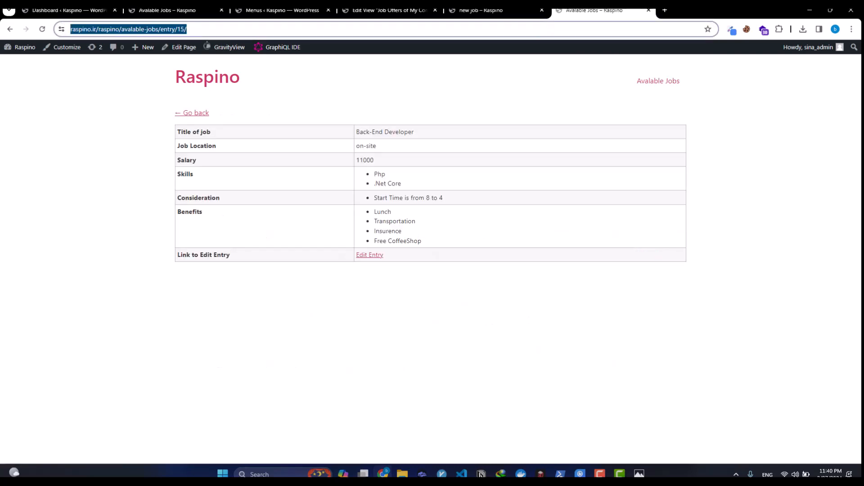
{"action": "double_click", "coordinate": [189, 31]}
{"action": "left_click", "coordinate": [202, 29]}
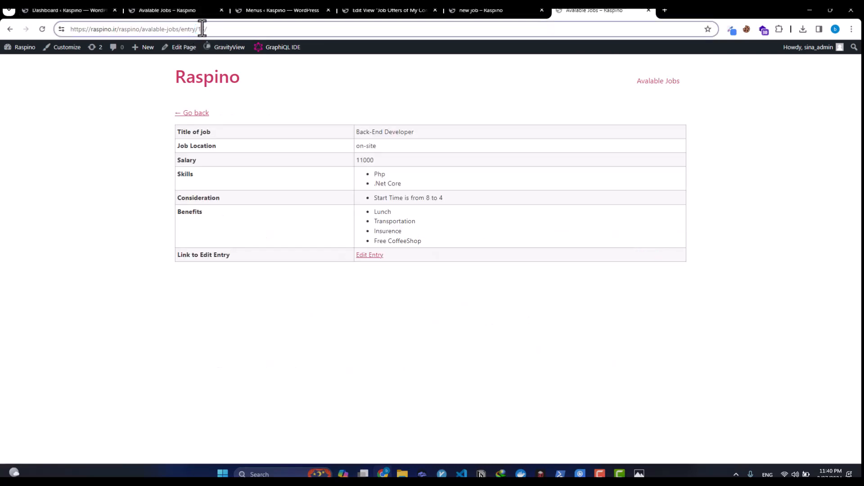
{"action": "triple_click", "coordinate": [203, 28]}
{"action": "triple_click", "coordinate": [202, 29]}
{"action": "left_click", "coordinate": [201, 31]}
{"action": "triple_click", "coordinate": [186, 28]}
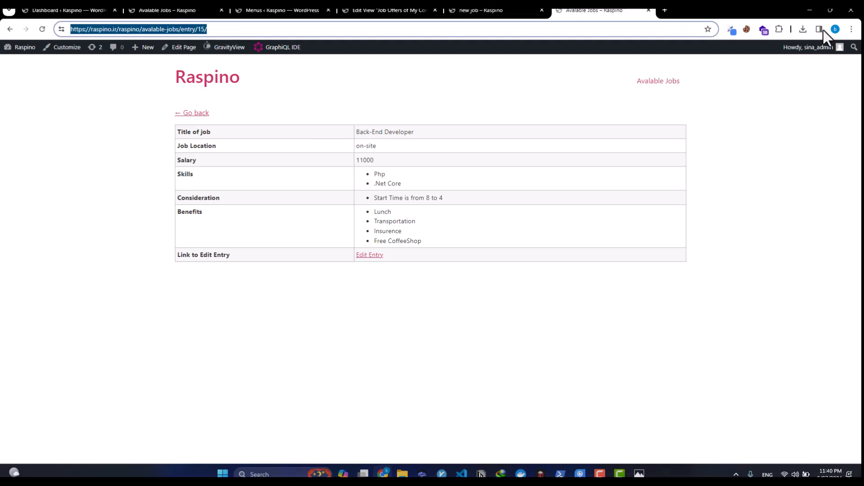
{"action": "left_click", "coordinate": [851, 29]}
{"action": "mouse_move", "coordinate": [776, 290]}
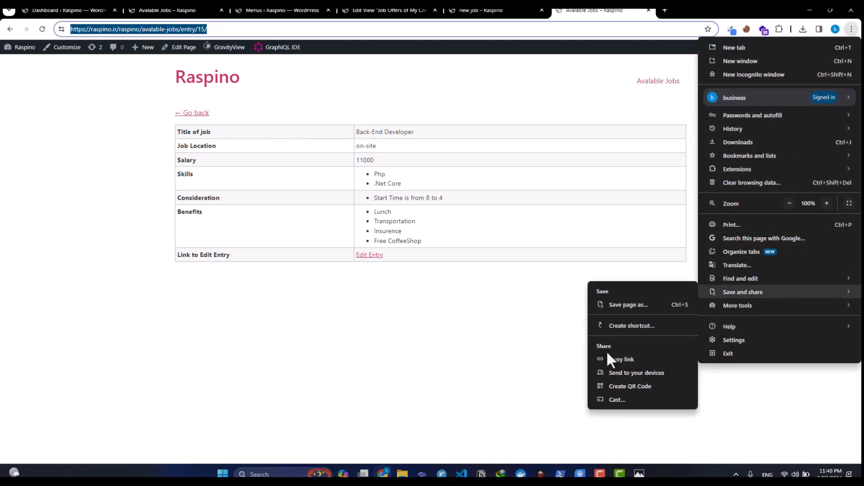
{"action": "left_click", "coordinate": [617, 386]}
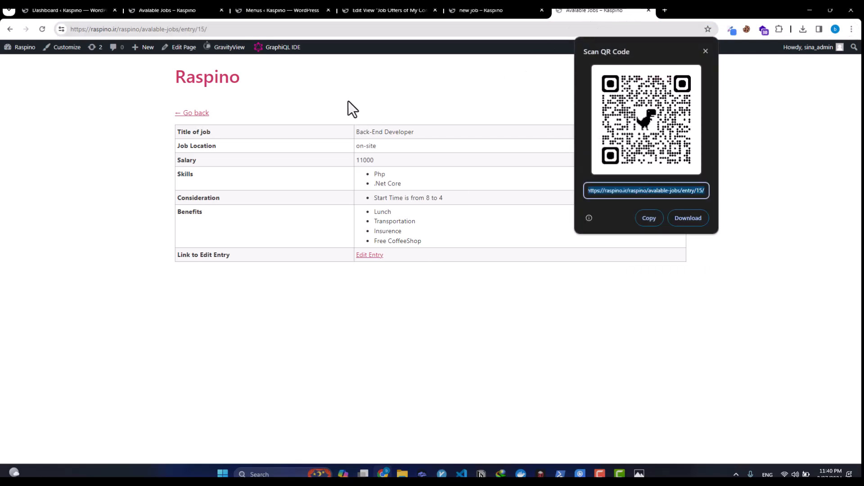
{"action": "left_click", "coordinate": [206, 29]}
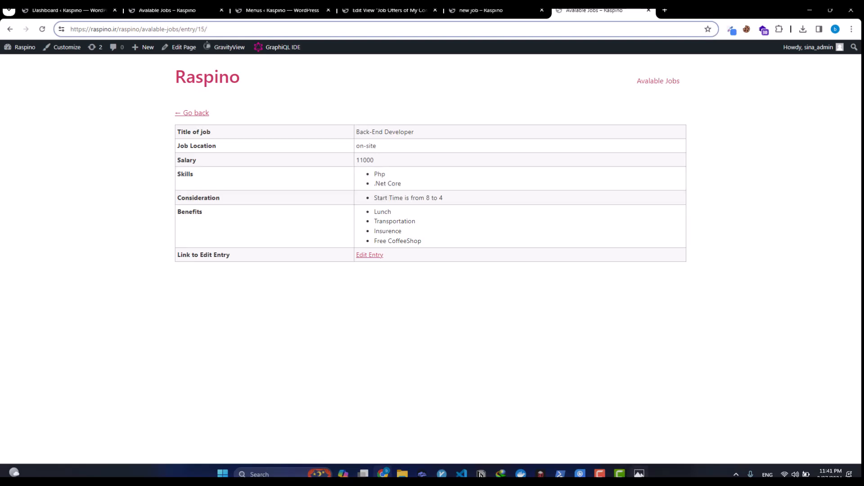
{"action": "left_click", "coordinate": [639, 474]}
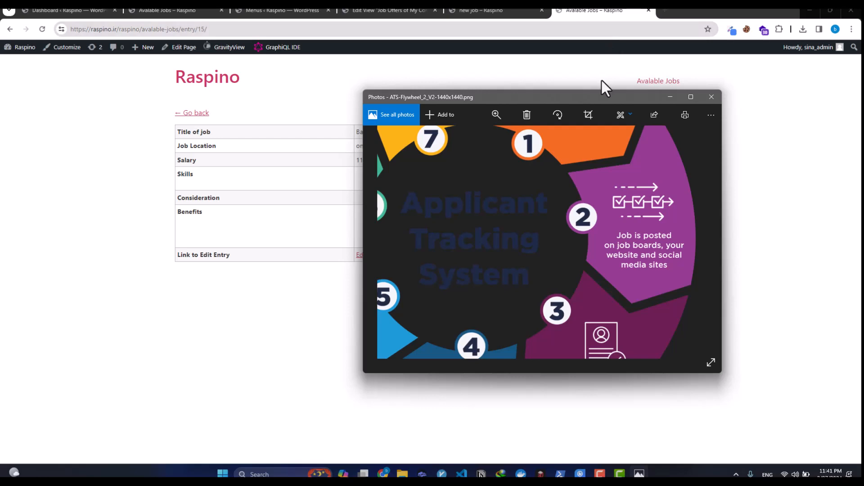
{"action": "left_click_drag", "start_coordinate": [599, 248], "coordinate": [613, 133]}
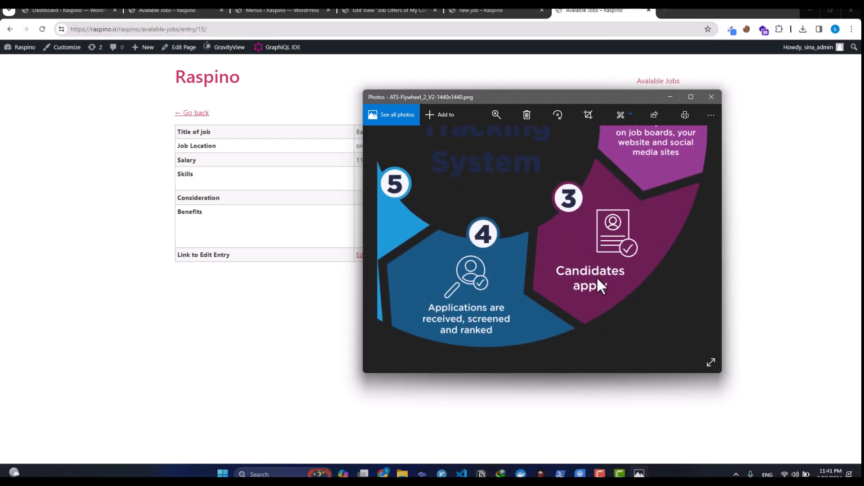
{"action": "left_click", "coordinate": [230, 335]}
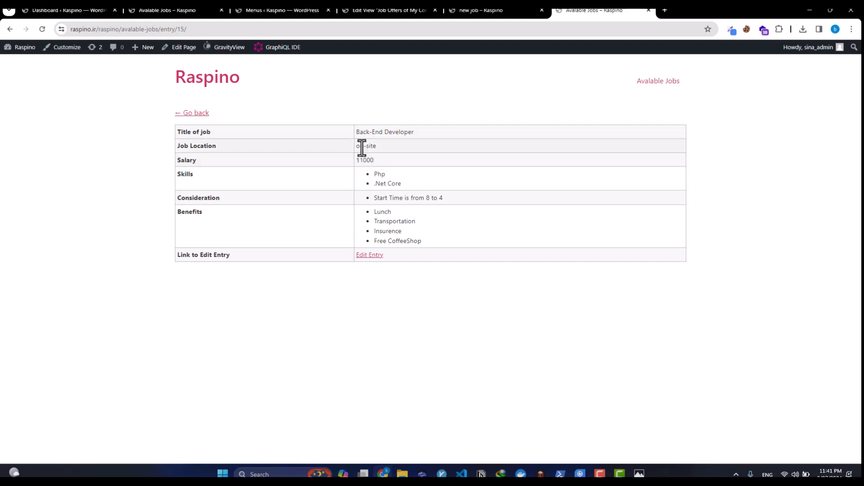
Step: Create a new blank Gravity Forms form titled 'Apply'
{"action": "left_click", "coordinate": [173, 11]}
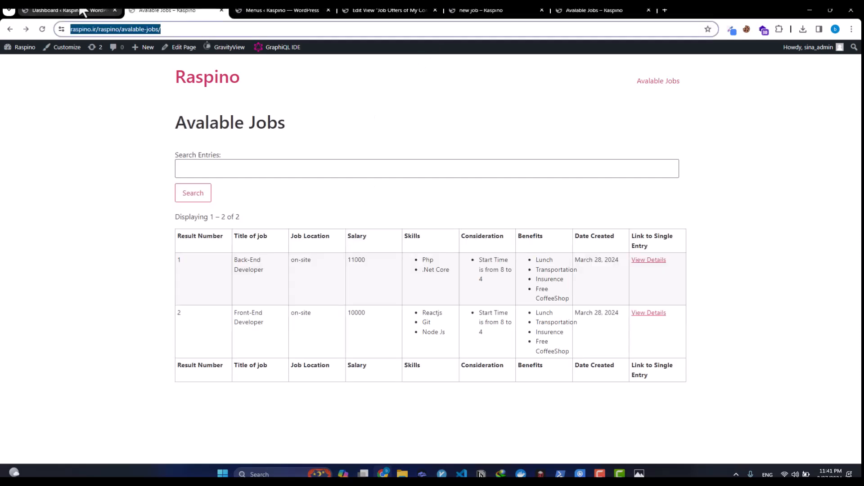
{"action": "left_click", "coordinate": [83, 11]}
{"action": "mouse_move", "coordinate": [41, 152]}
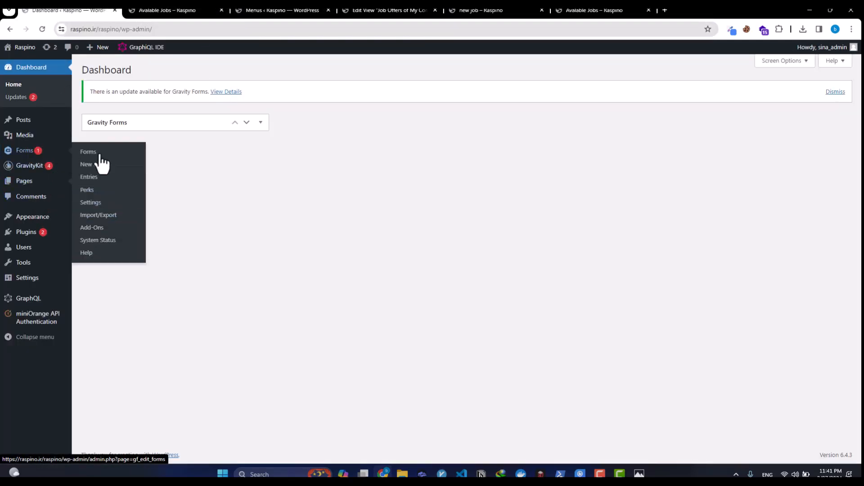
{"action": "left_click", "coordinate": [120, 165]}
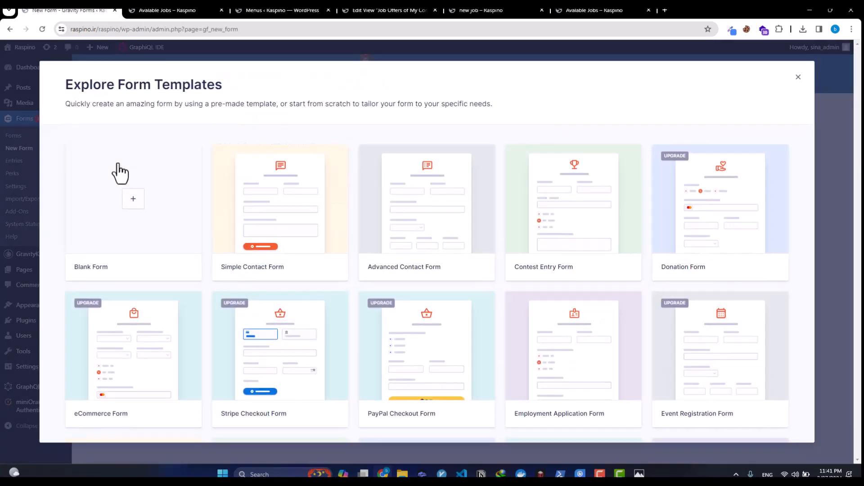
{"action": "left_click", "coordinate": [121, 215]}
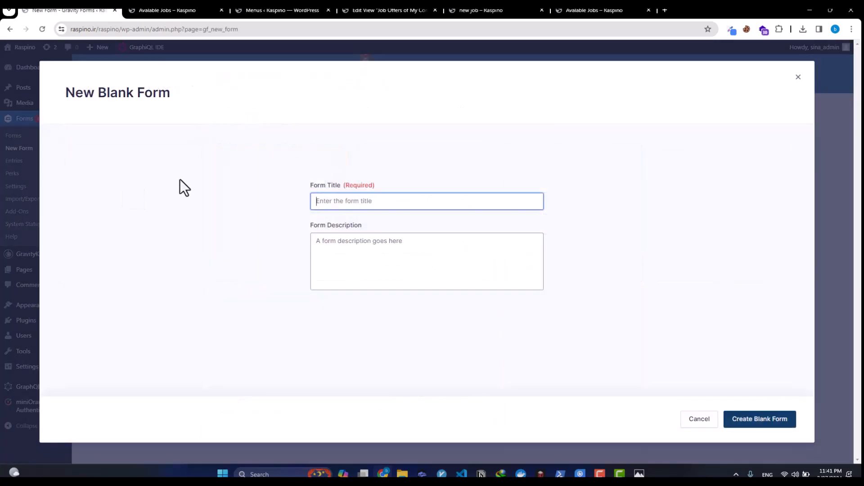
{"action": "type", "text": "Apply"}
{"action": "key", "text": "Return"}
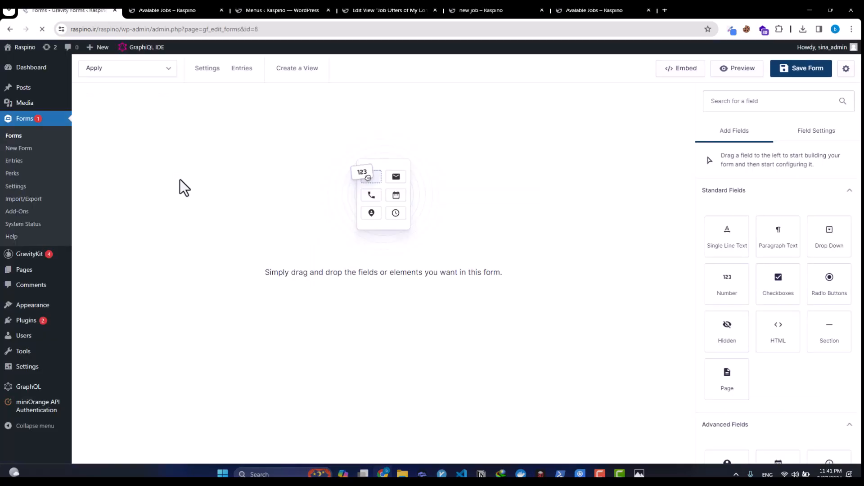
Step: Add a Drop Down field labelled 'Jobs', checking an existing job entry for reference
{"action": "left_click_drag", "start_coordinate": [828, 240], "coordinate": [347, 163]}
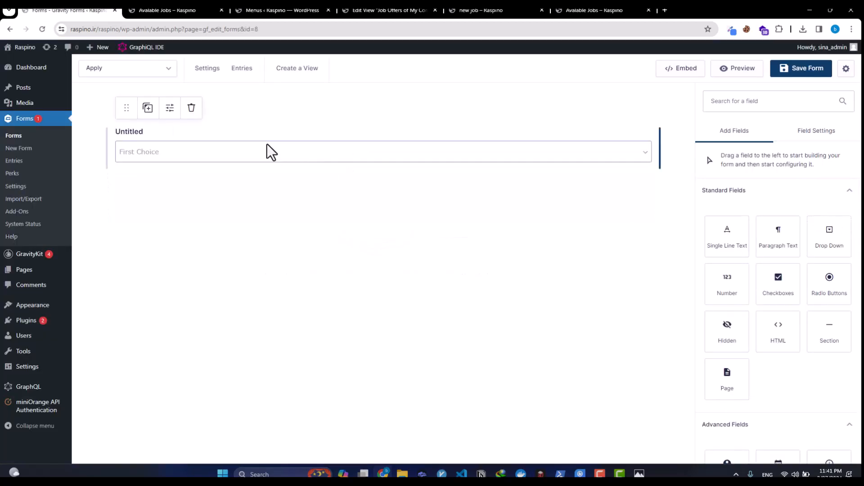
{"action": "left_click", "coordinate": [484, 156]}
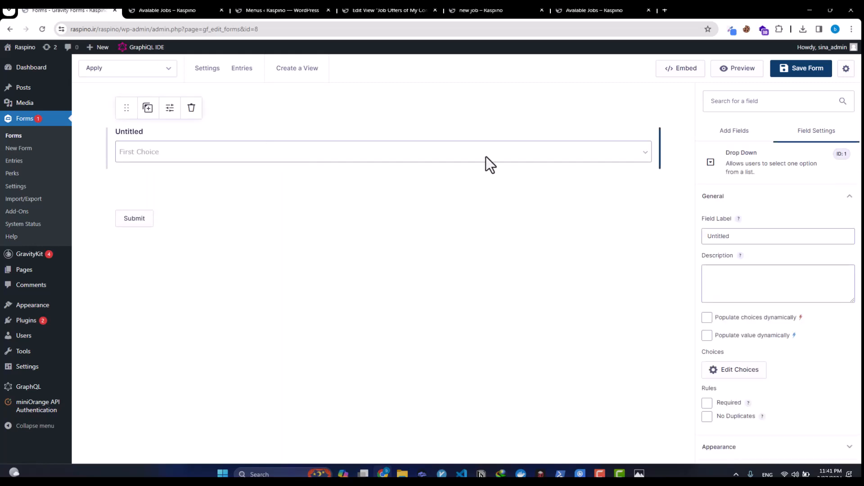
{"action": "left_click", "coordinate": [740, 237]}
{"action": "key", "text": "ctrl+a"}
{"action": "type", "text": "Jobs"}
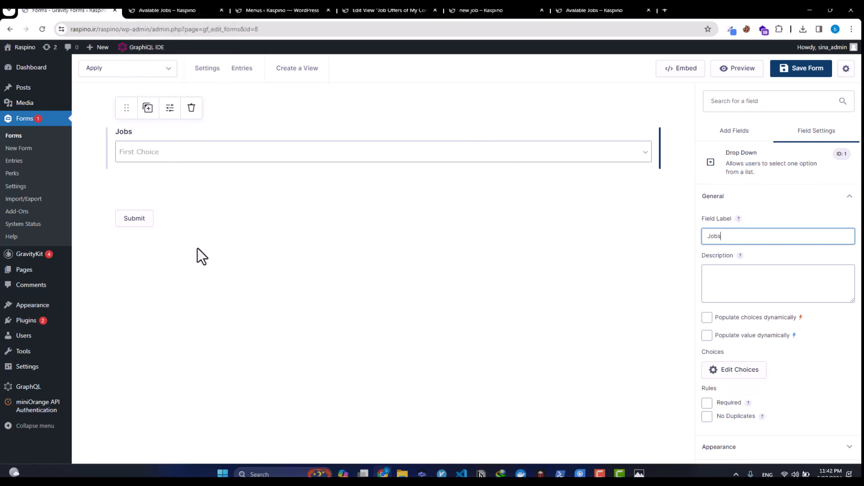
{"action": "left_click", "coordinate": [598, 9]}
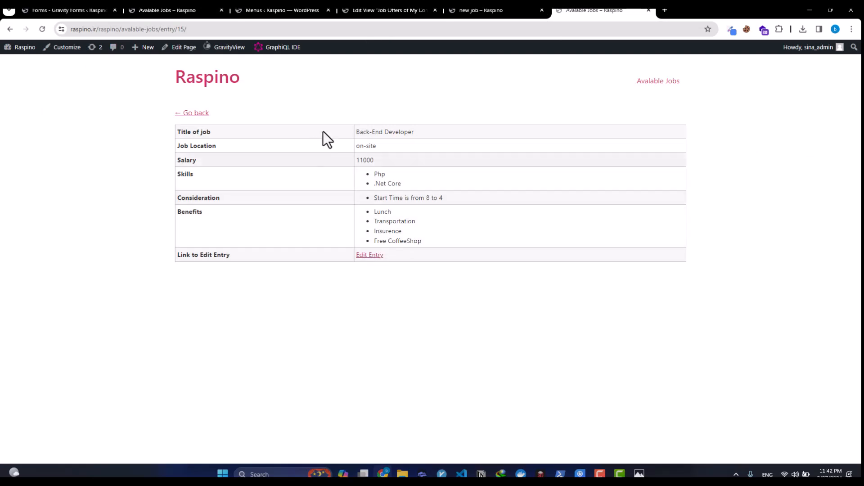
{"action": "triple_click", "coordinate": [412, 132]}
{"action": "left_click", "coordinate": [175, 12]}
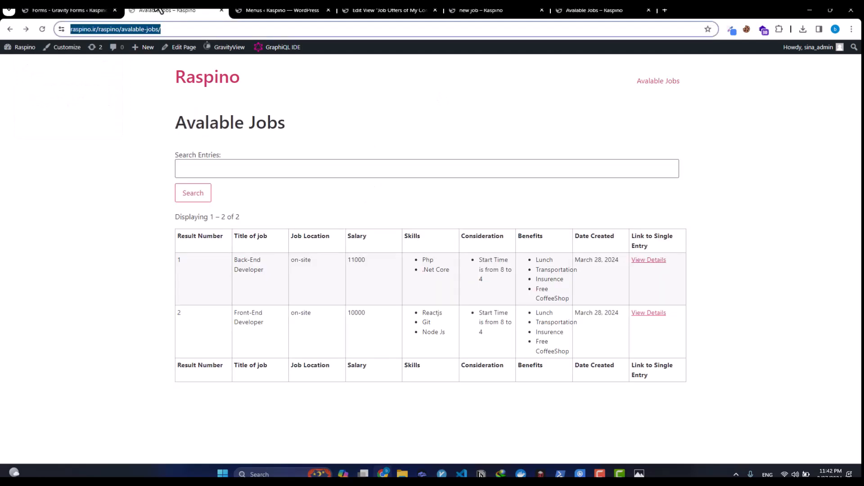
{"action": "left_click", "coordinate": [54, 11]}
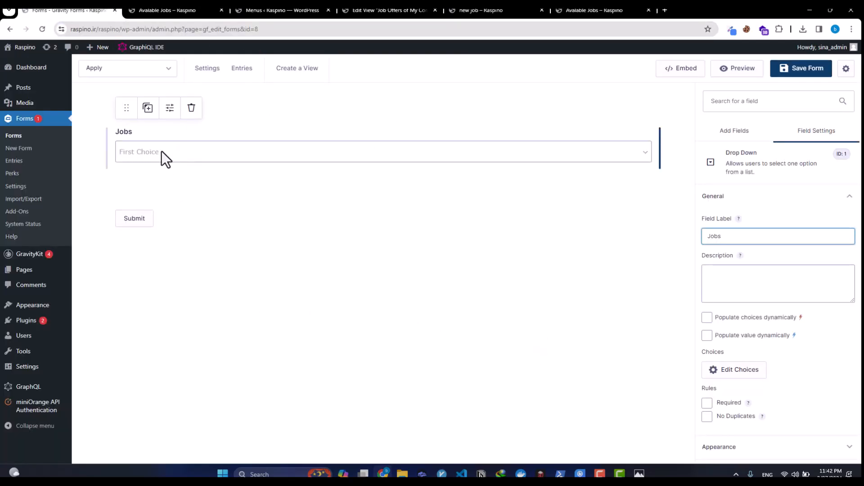
Step: Set the dropdown choices to asdsad, dad and Third asdsad, then save the form
{"action": "left_click", "coordinate": [731, 368]}
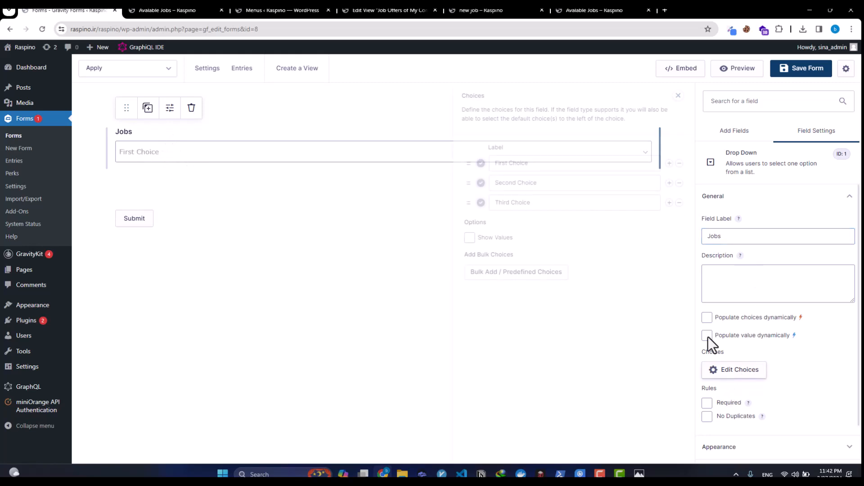
{"action": "triple_click", "coordinate": [544, 162]}
{"action": "type", "text": "asdsad"}
{"action": "triple_click", "coordinate": [534, 184]}
{"action": "type", "text": "dad"}
{"action": "left_click", "coordinate": [530, 203]}
{"action": "double_click", "coordinate": [530, 204]}
{"action": "type", "text": "asdsad"}
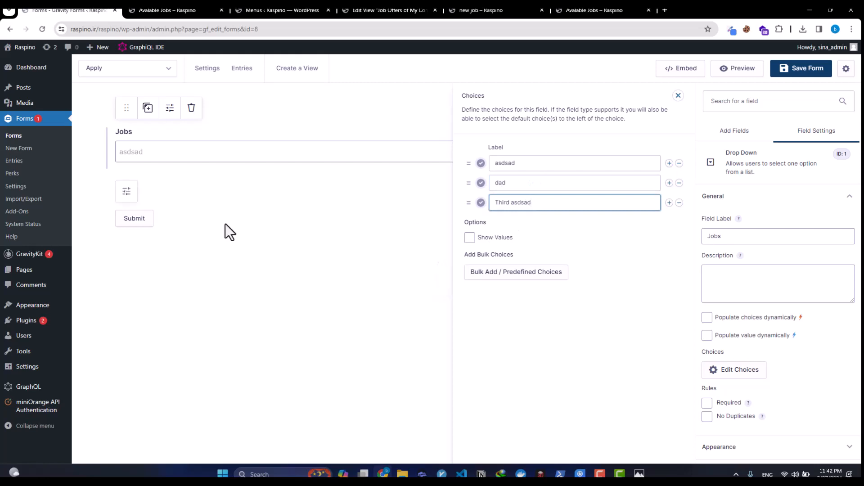
{"action": "left_click_drag", "start_coordinate": [795, 80], "coordinate": [694, 106]}
{"action": "left_click", "coordinate": [791, 72]}
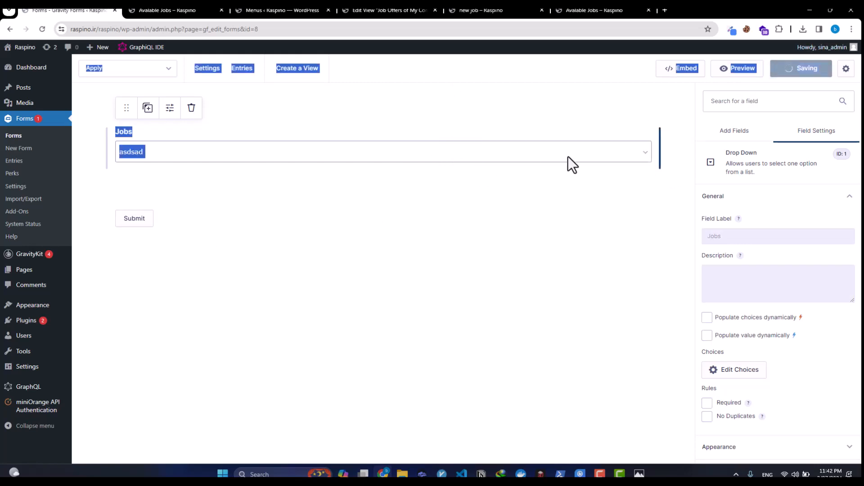
Step: Save the form and preview the Apply form to check the Jobs dropdown options
{"action": "left_click", "coordinate": [554, 220]}
{"action": "left_click", "coordinate": [761, 72]}
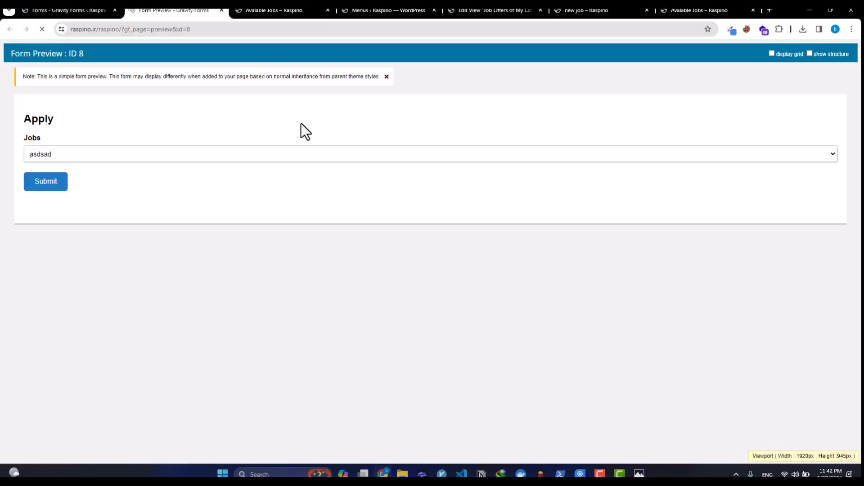
{"action": "left_click", "coordinate": [239, 153]}
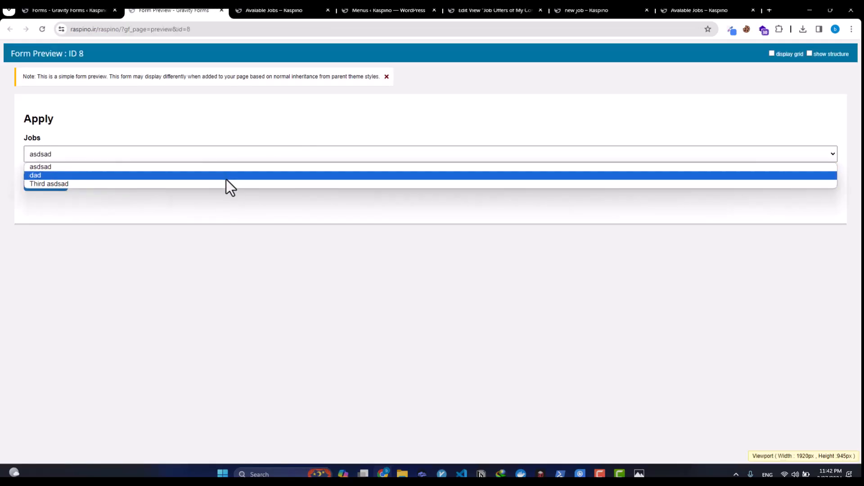
{"action": "left_click", "coordinate": [90, 11]}
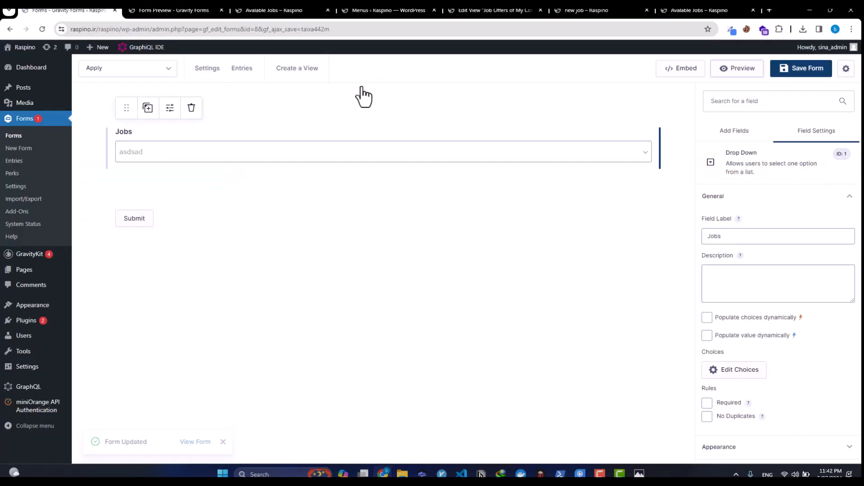
Step: Rename the first two choices to 'Front edn' and 'Back End' and remove the third
{"action": "left_click", "coordinate": [737, 370]}
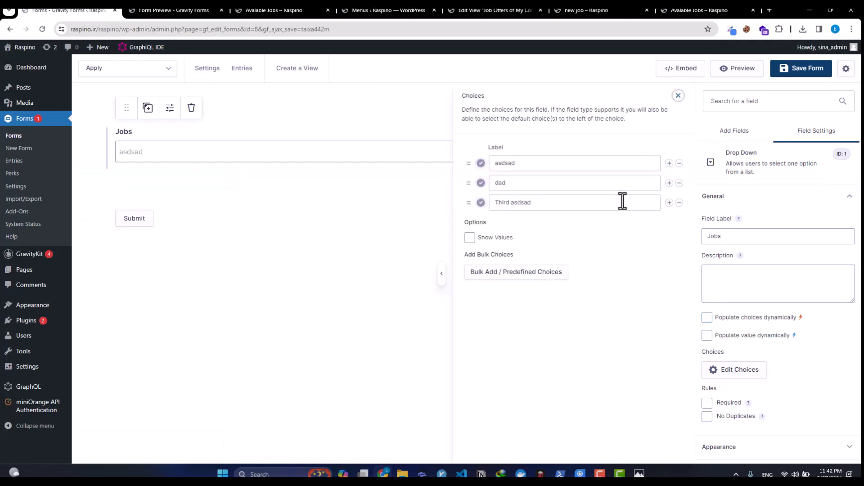
{"action": "double_click", "coordinate": [554, 163]}
{"action": "type", "text": "Fro"}
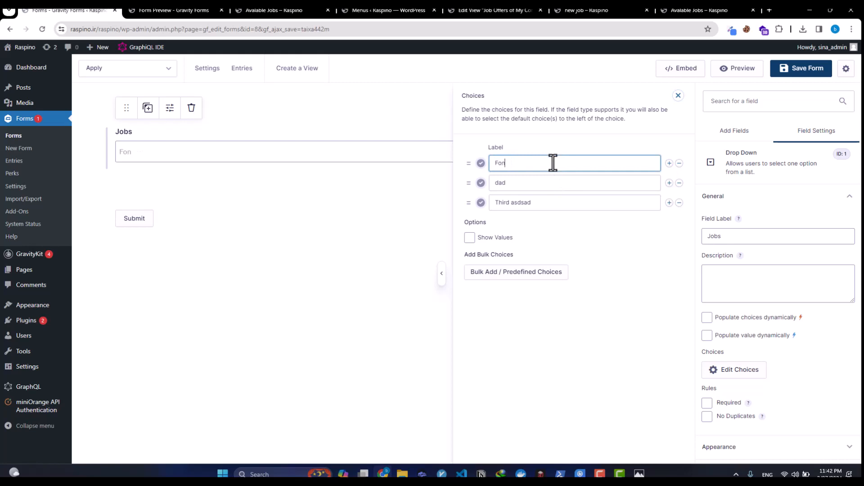
{"action": "type", "text": "nt edn"}
{"action": "key", "text": "Tab"}
{"action": "key", "text": "Tab"}
{"action": "key", "text": "Tab"}
{"action": "key", "text": "Tab"}
{"action": "type", "text": "B"}
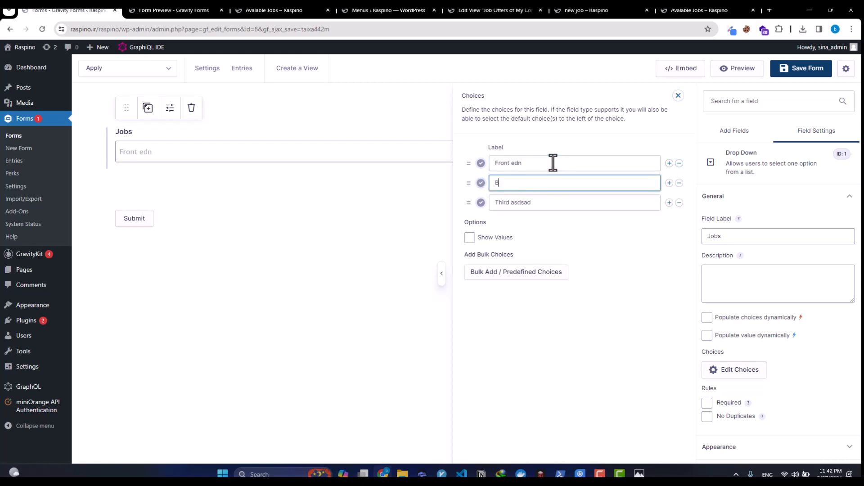
{"action": "type", "text": "ack End"}
{"action": "left_click", "coordinate": [679, 203]}
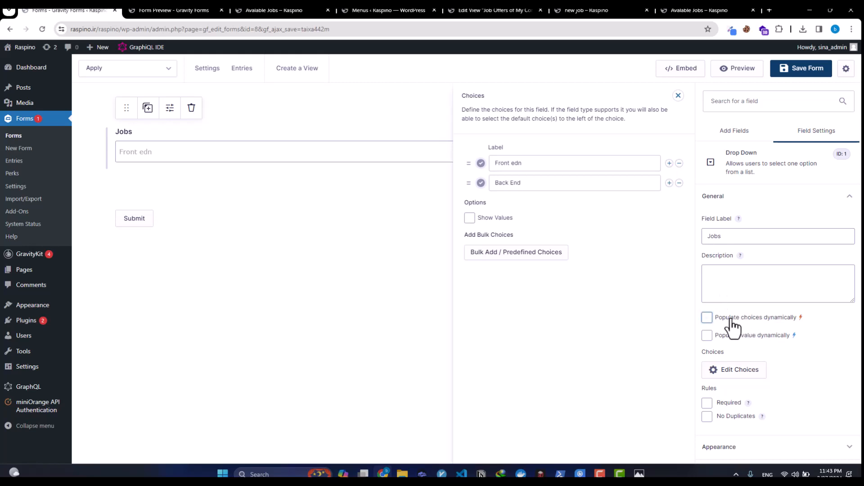
Step: Enable dynamic choice population with type Gravity Forms Entry from the Create Job form
{"action": "left_click", "coordinate": [748, 318]}
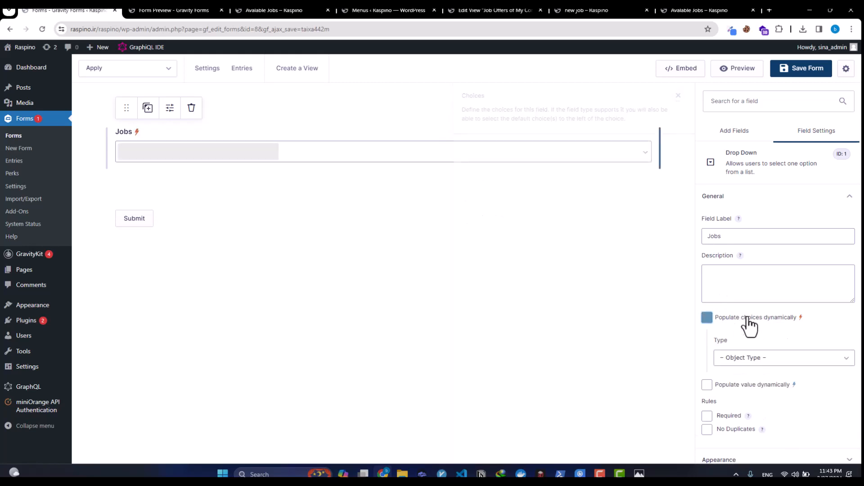
{"action": "left_click", "coordinate": [746, 356]}
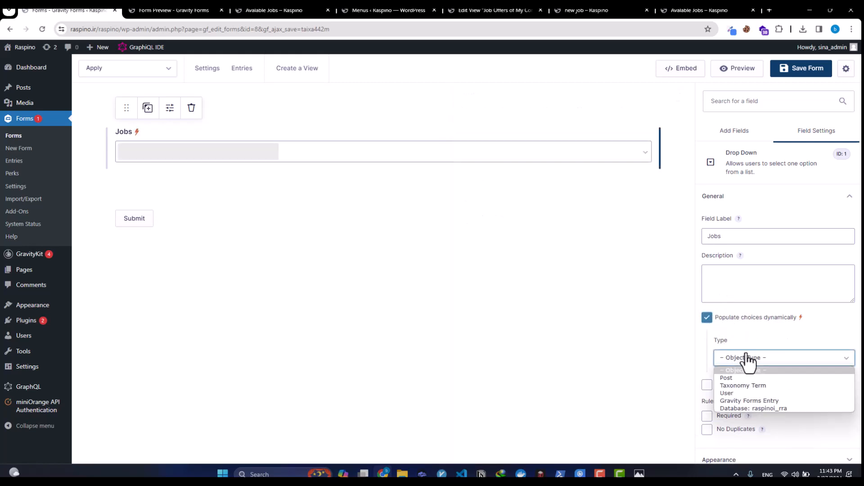
{"action": "left_click", "coordinate": [746, 403]}
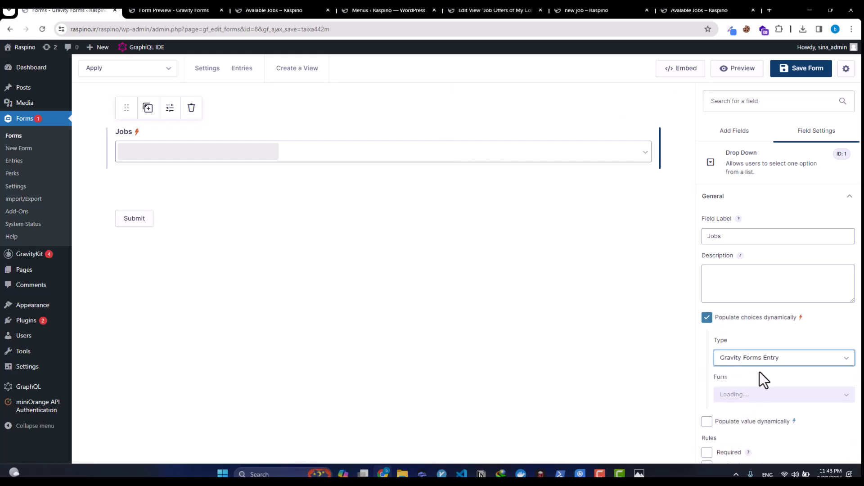
{"action": "left_click", "coordinate": [759, 395]}
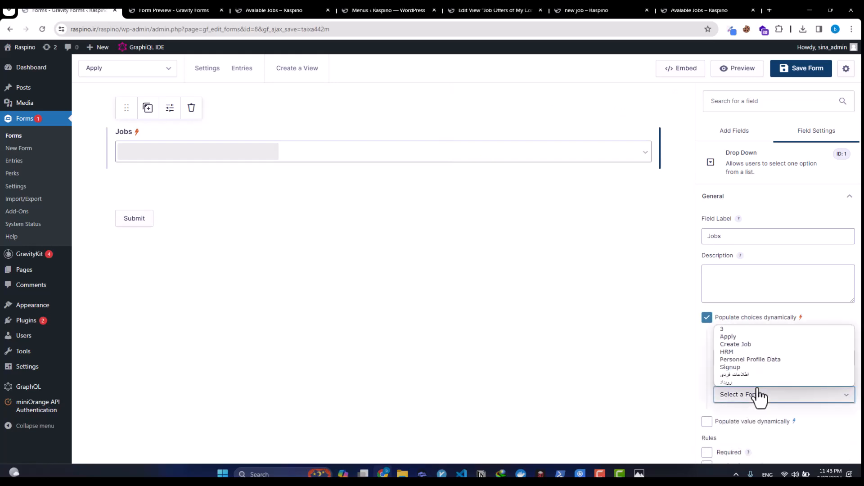
{"action": "left_click", "coordinate": [746, 345]}
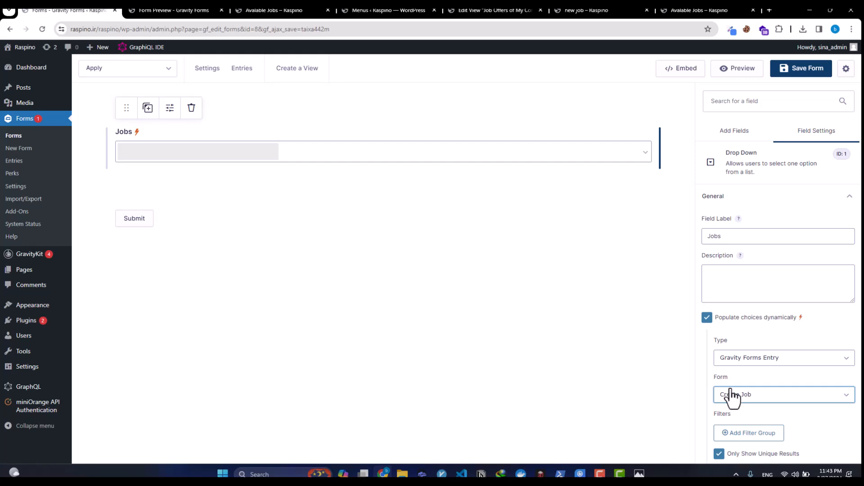
{"action": "scroll", "coordinate": [733, 396], "scroll_direction": "down", "scroll_amount": 1}
Step: Compare with the jobs listing, keep Create Job as source and open the Value property list
{"action": "left_click", "coordinate": [174, 10]}
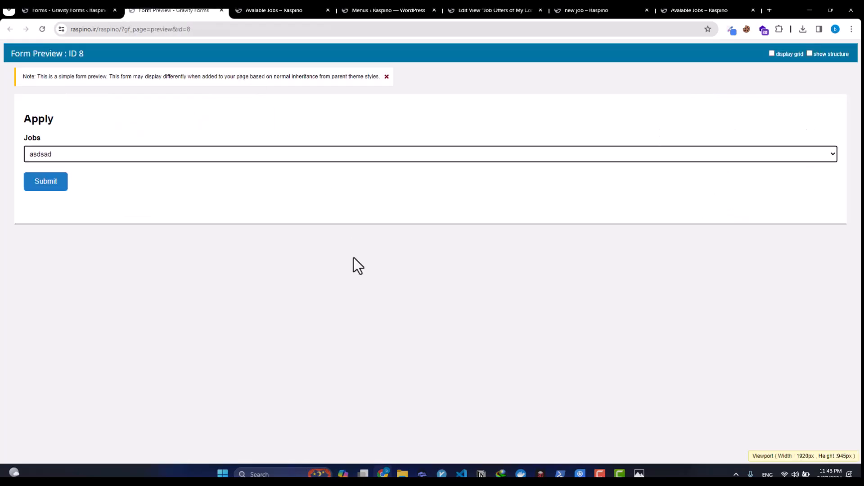
{"action": "left_click", "coordinate": [308, 9]}
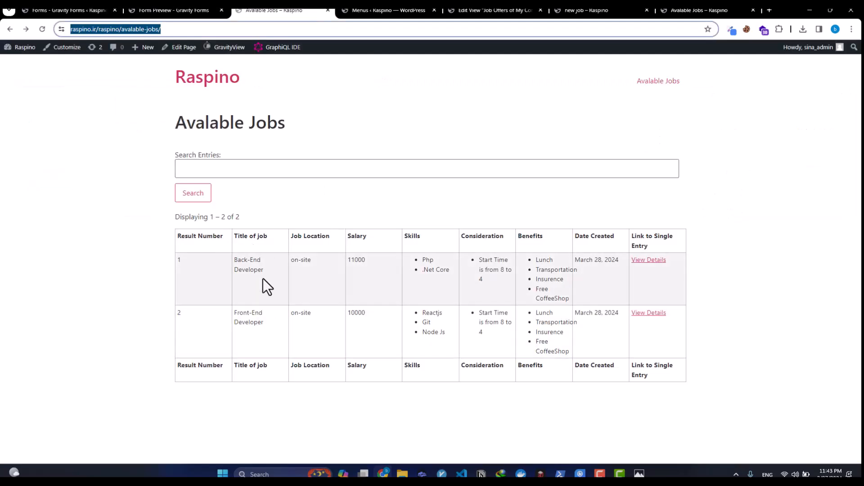
{"action": "left_click", "coordinate": [145, 10]}
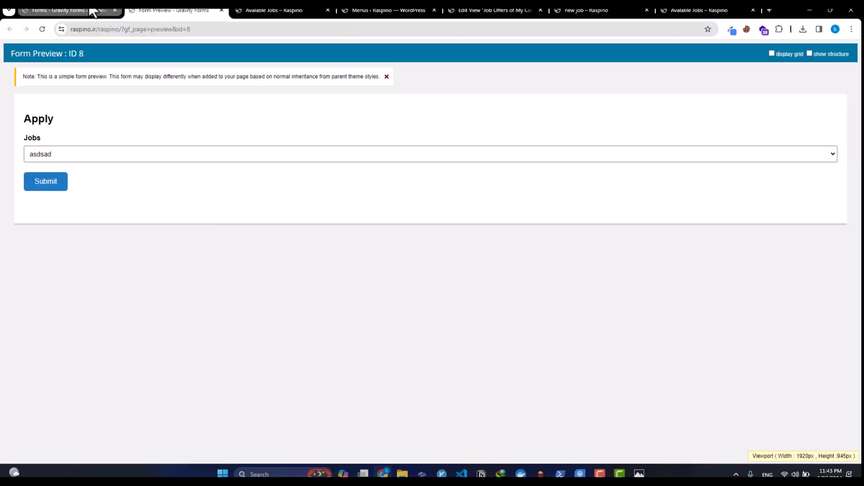
{"action": "left_click", "coordinate": [90, 10]}
{"action": "left_click", "coordinate": [751, 350]}
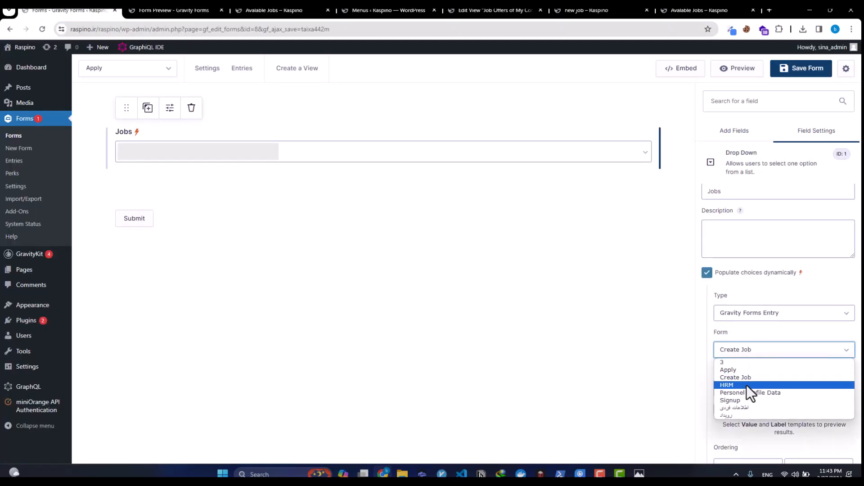
{"action": "left_click", "coordinate": [749, 377]}
{"action": "scroll", "coordinate": [747, 324], "scroll_direction": "down", "scroll_amount": 1}
{"action": "scroll", "coordinate": [747, 336], "scroll_direction": "down", "scroll_amount": 2}
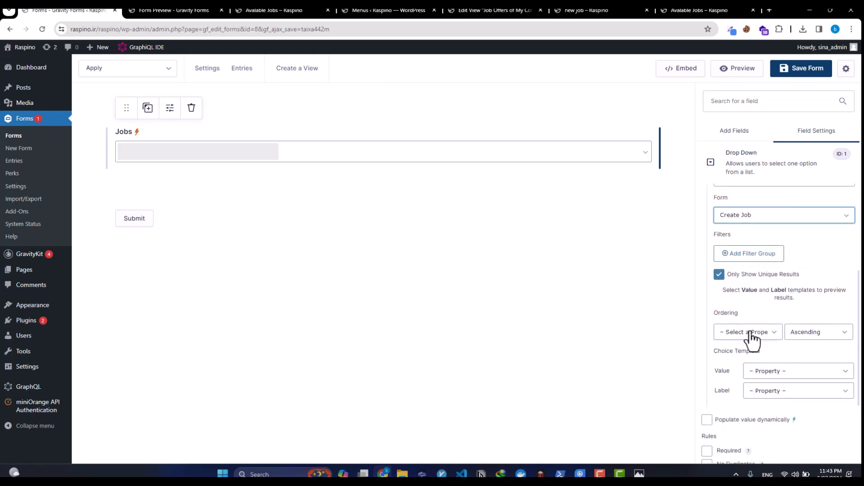
{"action": "left_click", "coordinate": [758, 376]}
{"action": "scroll", "coordinate": [760, 342], "scroll_direction": "down", "scroll_amount": 1}
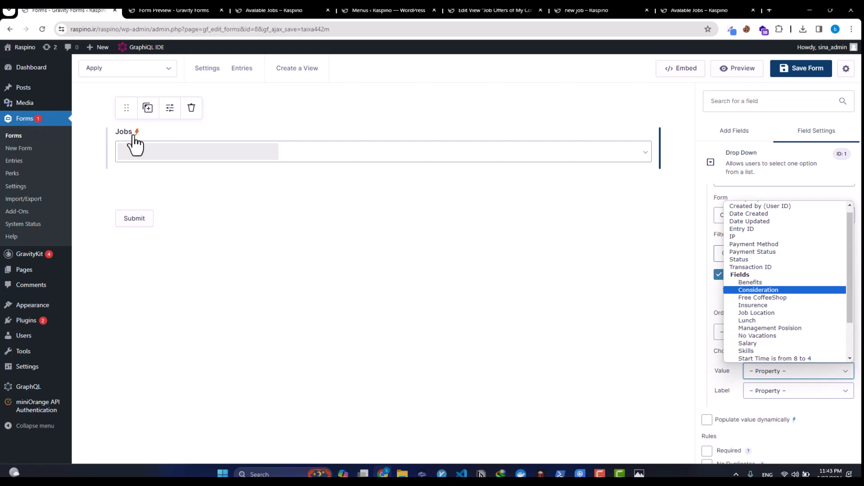
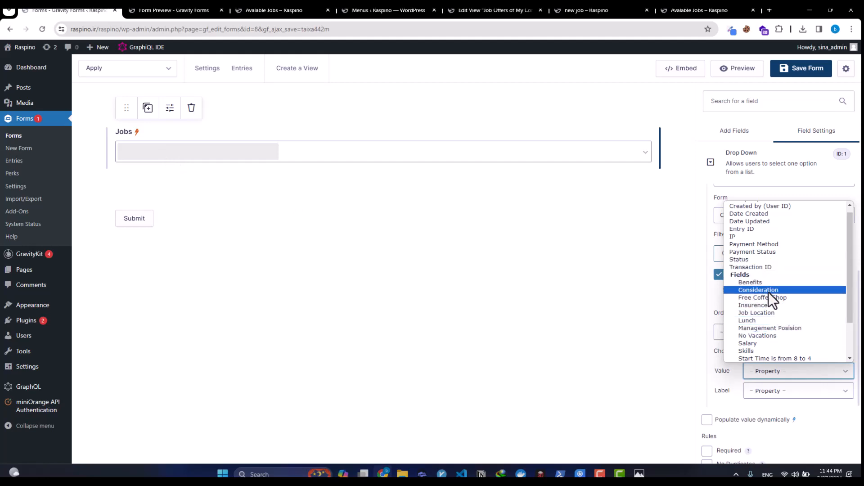
Step: Set both the Jobs choice value and label to 'Title of job' and save the form
{"action": "scroll", "coordinate": [769, 320], "scroll_direction": "down", "scroll_amount": 2}
{"action": "left_click", "coordinate": [769, 323]}
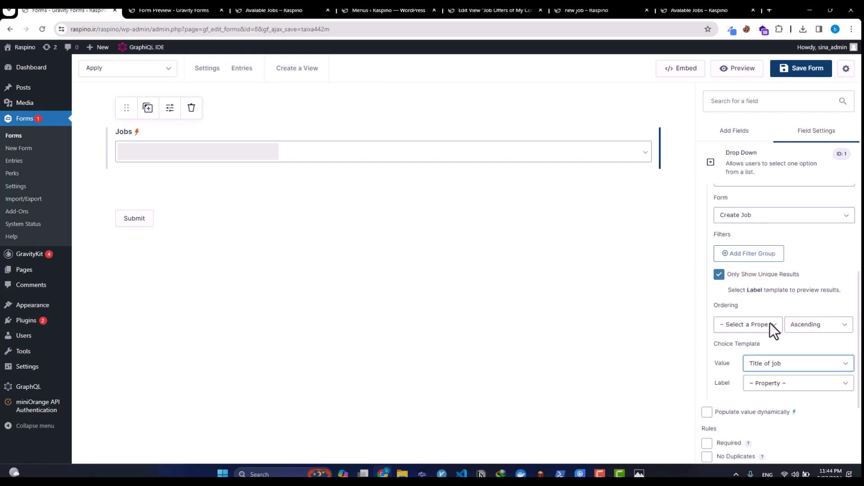
{"action": "left_click", "coordinate": [788, 384]}
{"action": "scroll", "coordinate": [781, 343], "scroll_direction": "down", "scroll_amount": 2}
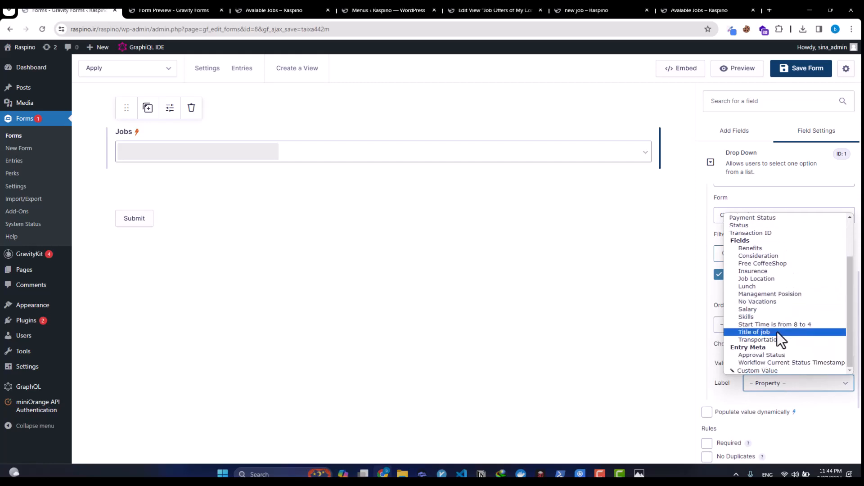
{"action": "left_click", "coordinate": [777, 333]}
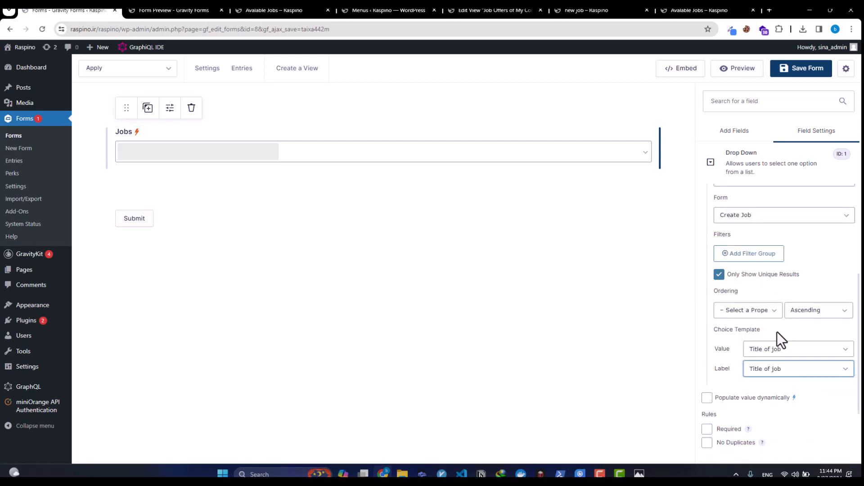
{"action": "left_click", "coordinate": [806, 68]}
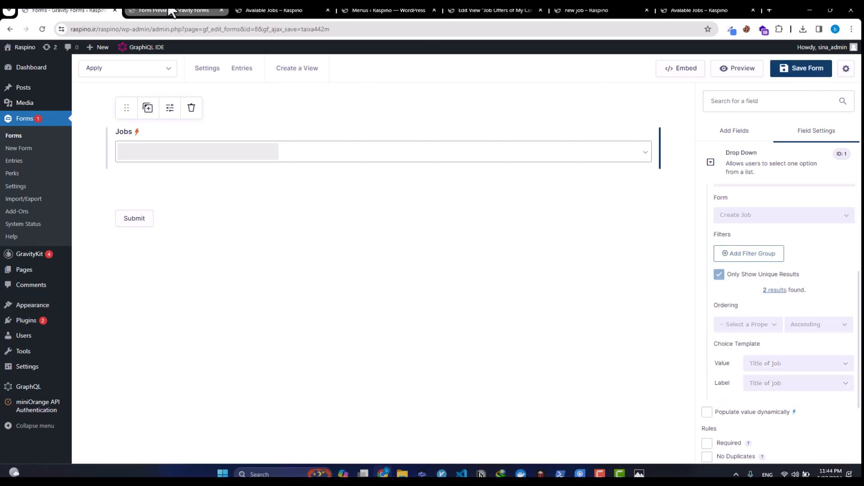
{"action": "left_click", "coordinate": [171, 9]}
Step: Reload the preview, open the Jobs dropdown and compare it with the Avalable Jobs listing
{"action": "left_click", "coordinate": [44, 29]}
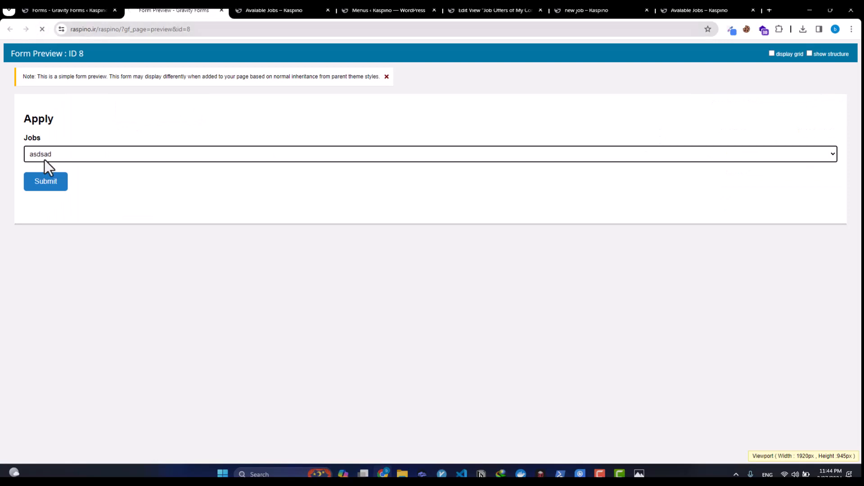
{"action": "left_click", "coordinate": [60, 155]}
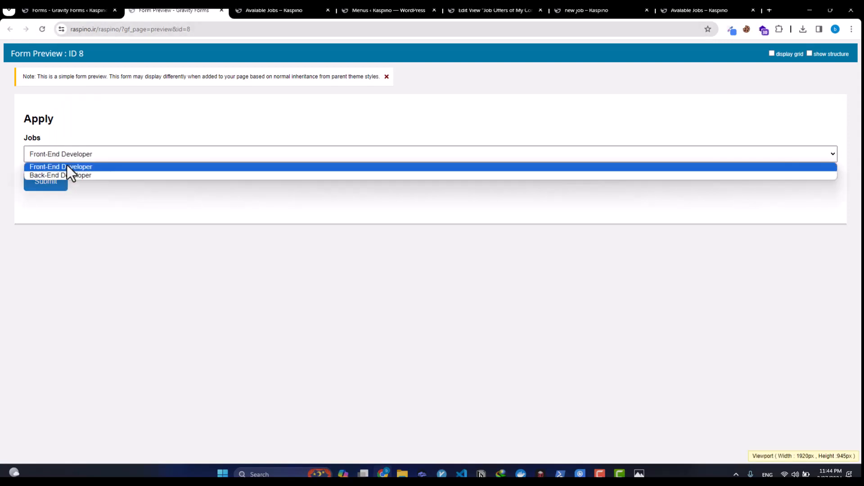
{"action": "left_click", "coordinate": [318, 10]}
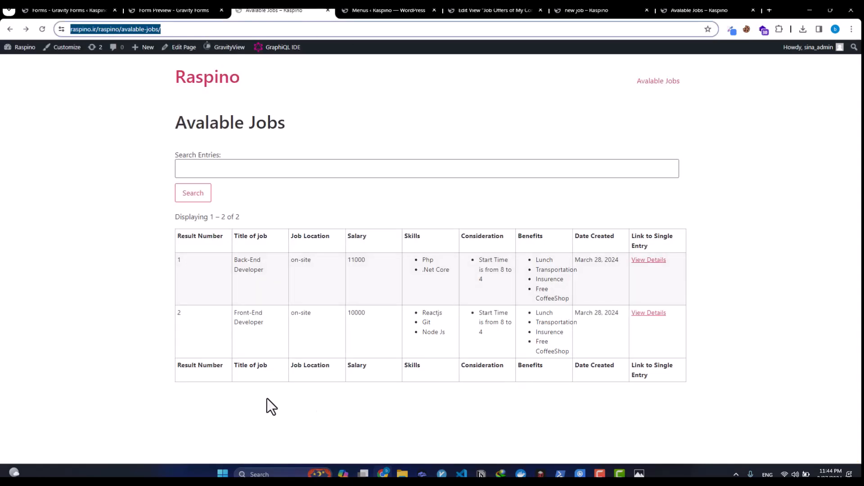
Step: Try Front-End Developer and Back-End Developer in the previewed Jobs dropdown, then return to the editor
{"action": "left_click", "coordinate": [174, 10]}
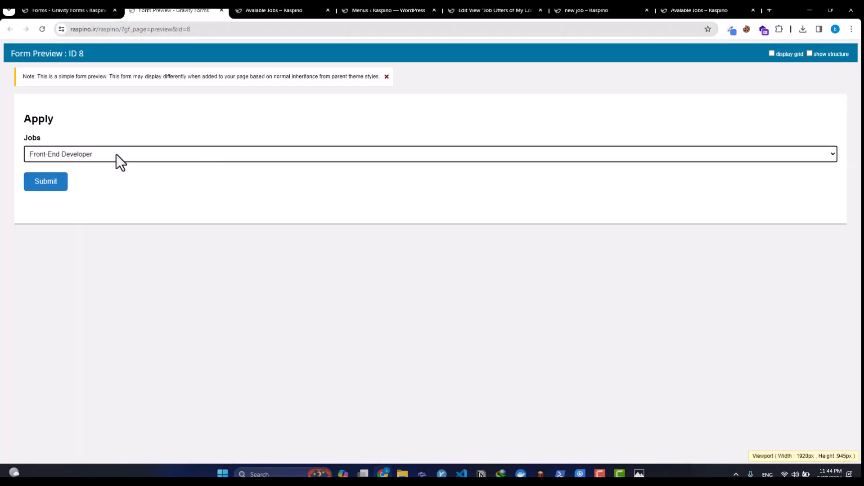
{"action": "left_click", "coordinate": [116, 154]}
{"action": "left_click", "coordinate": [73, 166]}
{"action": "left_click", "coordinate": [85, 153]}
{"action": "left_click", "coordinate": [85, 176]}
{"action": "left_click", "coordinate": [82, 161]}
{"action": "left_click", "coordinate": [83, 167]}
{"action": "left_click", "coordinate": [67, 10]}
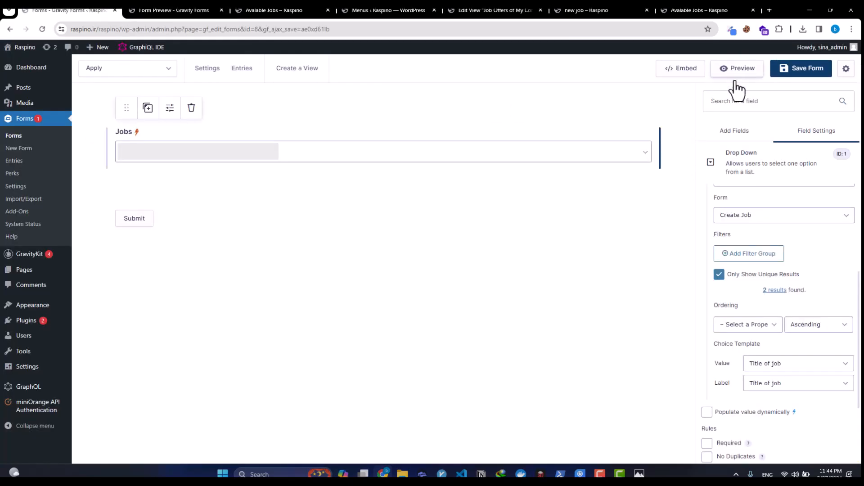
Step: Add a Single Line Text field below Jobs and label it Name
{"action": "left_click", "coordinate": [731, 136]}
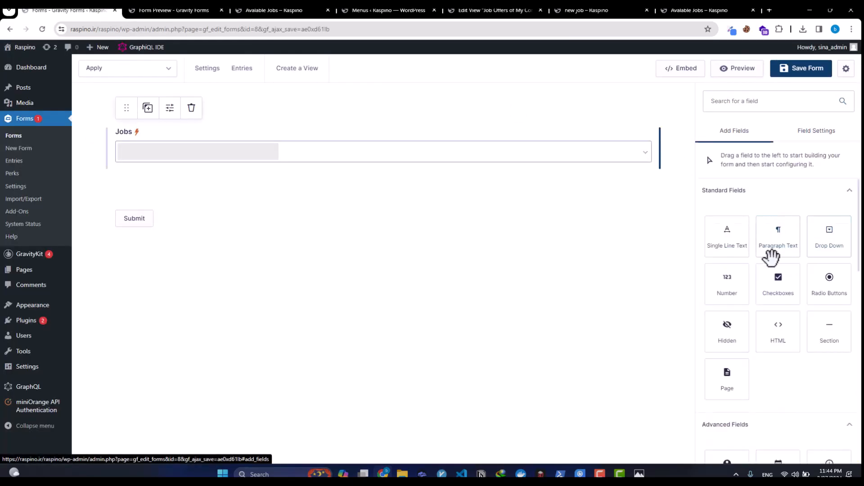
{"action": "left_click_drag", "start_coordinate": [741, 252], "coordinate": [379, 172]}
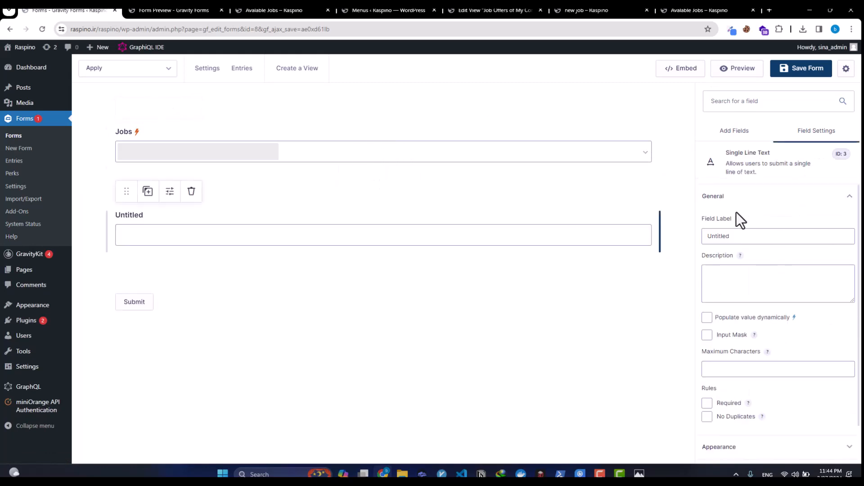
{"action": "double_click", "coordinate": [736, 238]}
{"action": "type", "text": "Name"}
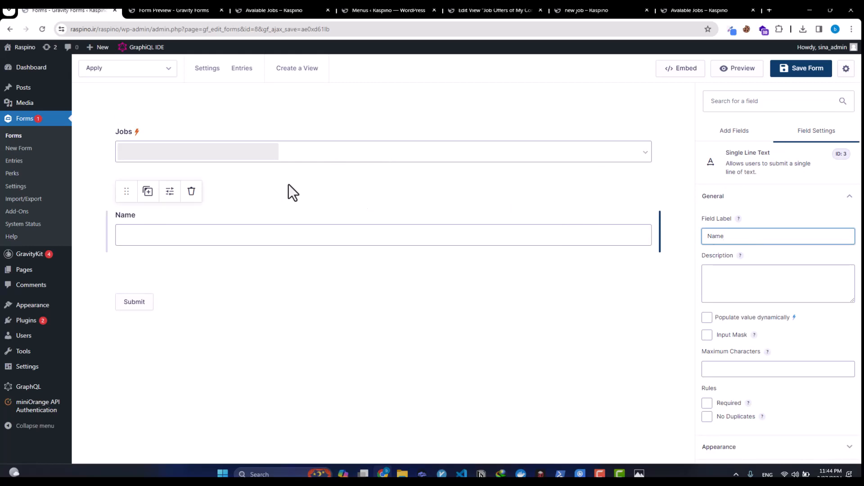
Step: Duplicate the Name field and place a copy beside it labelled Last Name
{"action": "left_click", "coordinate": [148, 194]}
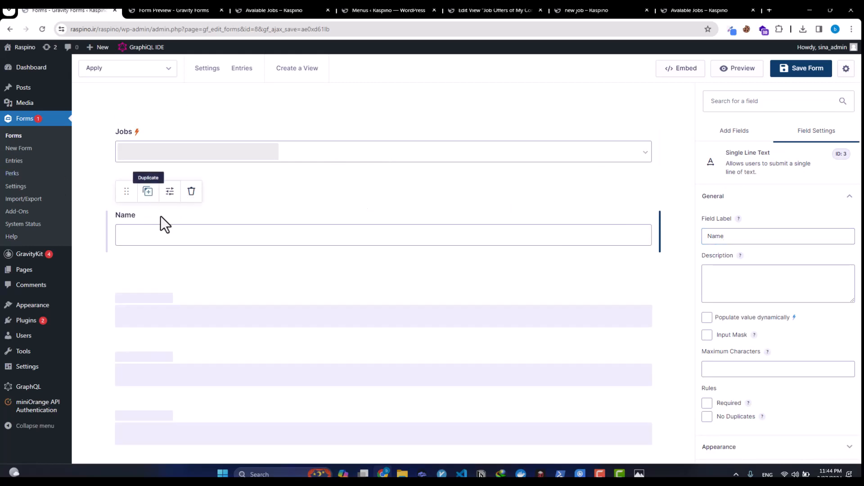
{"action": "left_click", "coordinate": [641, 307]}
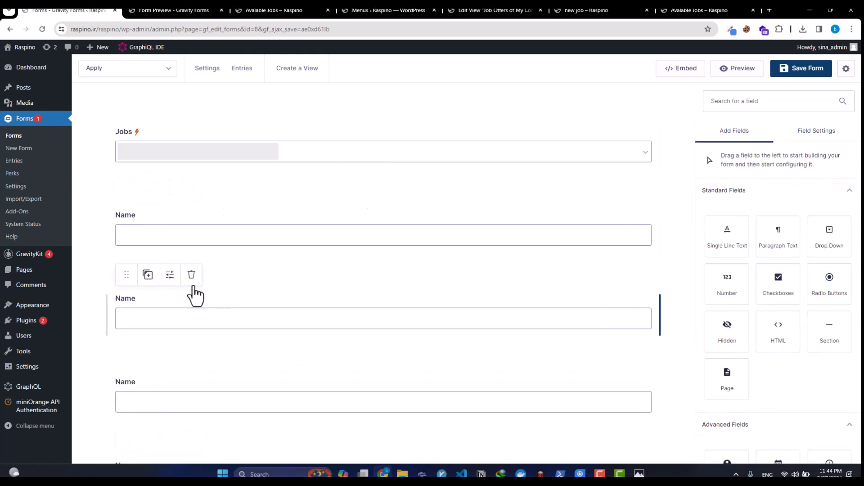
{"action": "left_click_drag", "start_coordinate": [129, 274], "coordinate": [424, 237]}
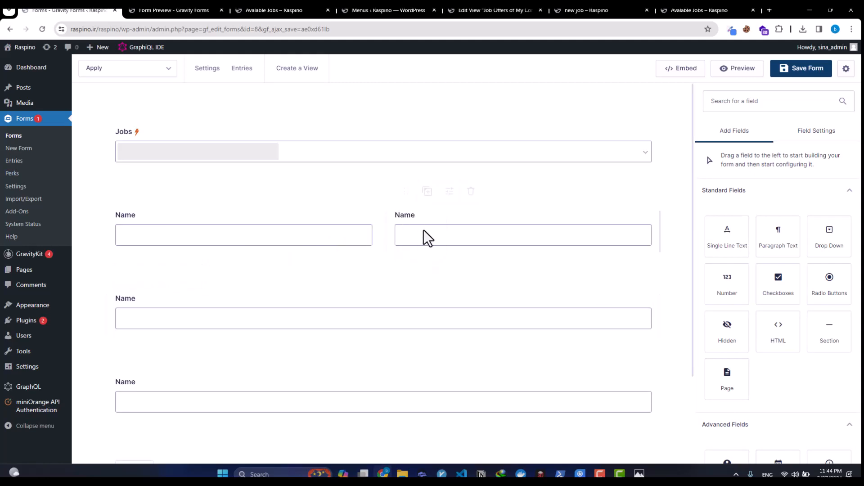
{"action": "left_click", "coordinate": [486, 232]}
{"action": "left_click", "coordinate": [737, 236]}
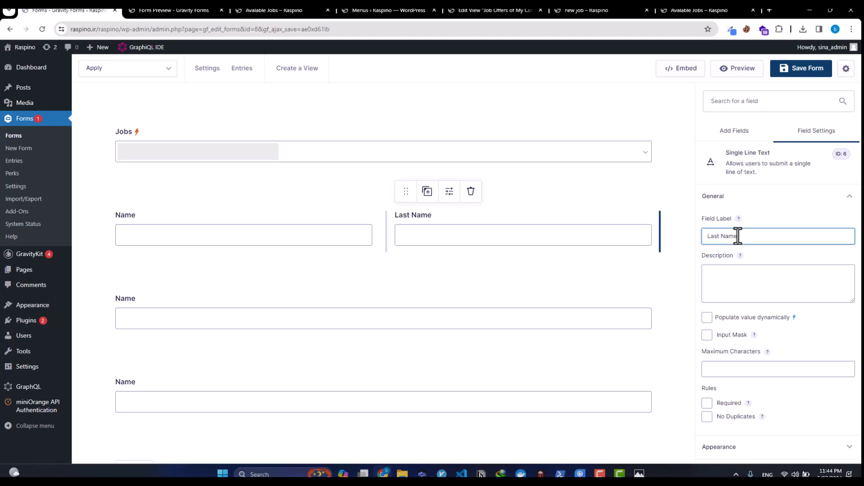
Step: Relabel the Name field in the second row as Phone Number
{"action": "left_click", "coordinate": [589, 309]}
{"action": "double_click", "coordinate": [745, 239]}
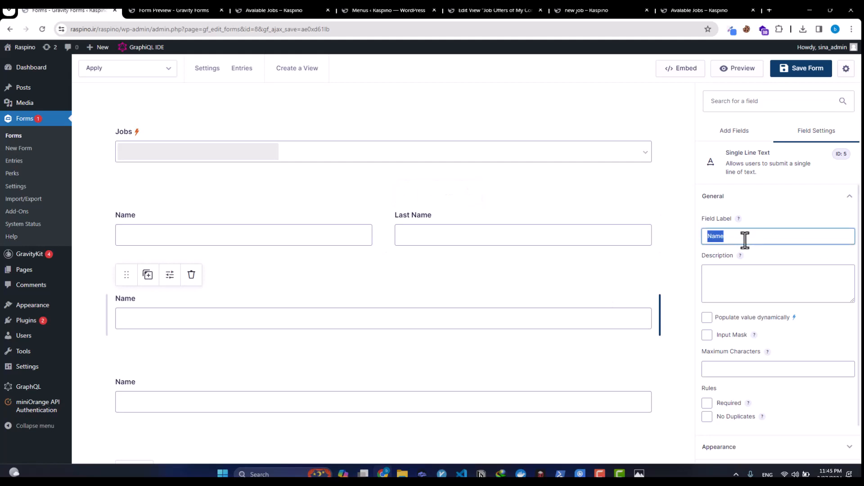
{"action": "type", "text": "Phone Number"}
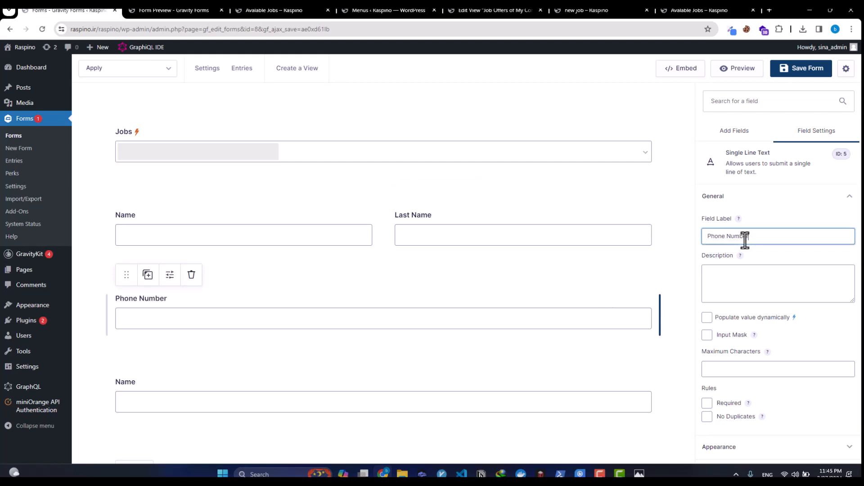
{"action": "left_click", "coordinate": [574, 434]}
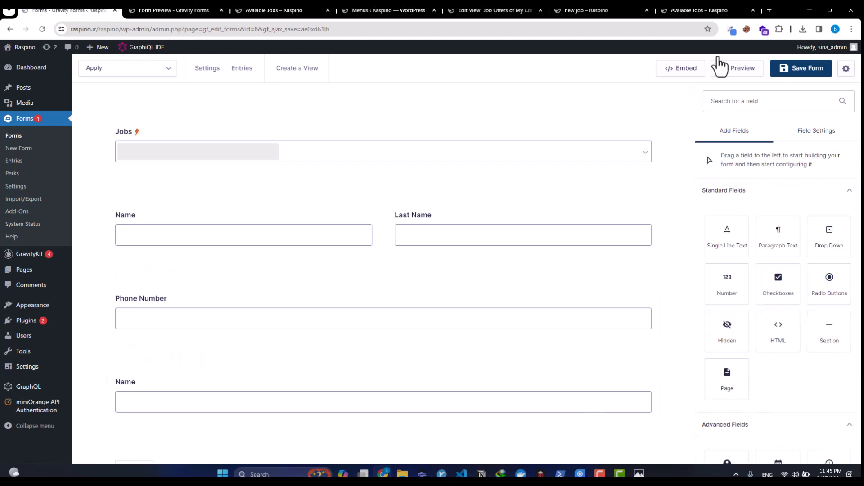
Step: Add an Email field beside Phone Number
{"action": "scroll", "coordinate": [784, 243], "scroll_direction": "down", "scroll_amount": 1}
{"action": "scroll", "coordinate": [782, 315], "scroll_direction": "down", "scroll_amount": 1}
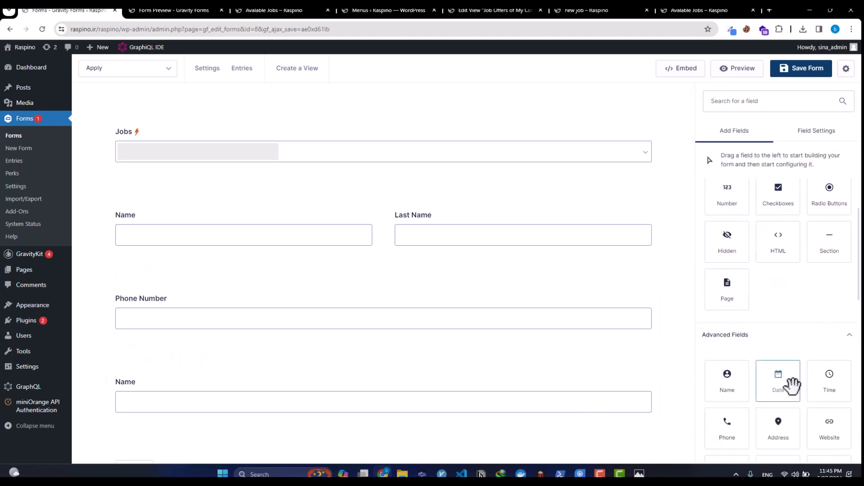
{"action": "scroll", "coordinate": [825, 428], "scroll_direction": "down", "scroll_amount": 1}
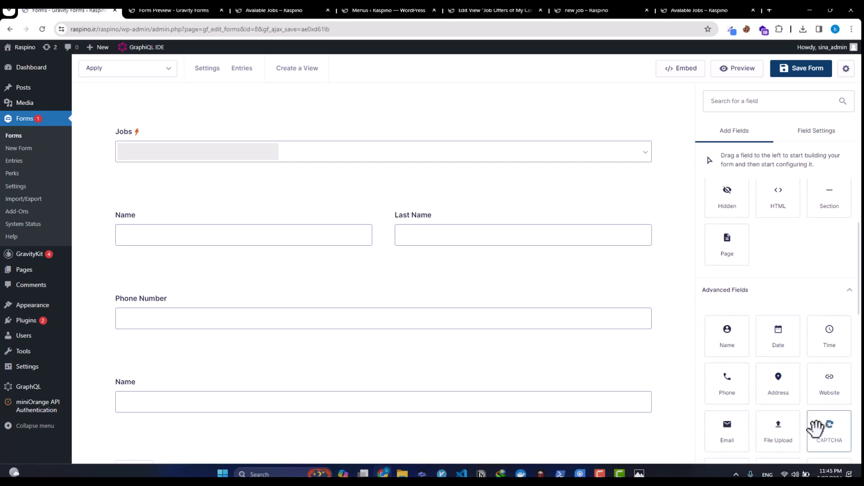
{"action": "left_click_drag", "start_coordinate": [731, 433], "coordinate": [605, 313]}
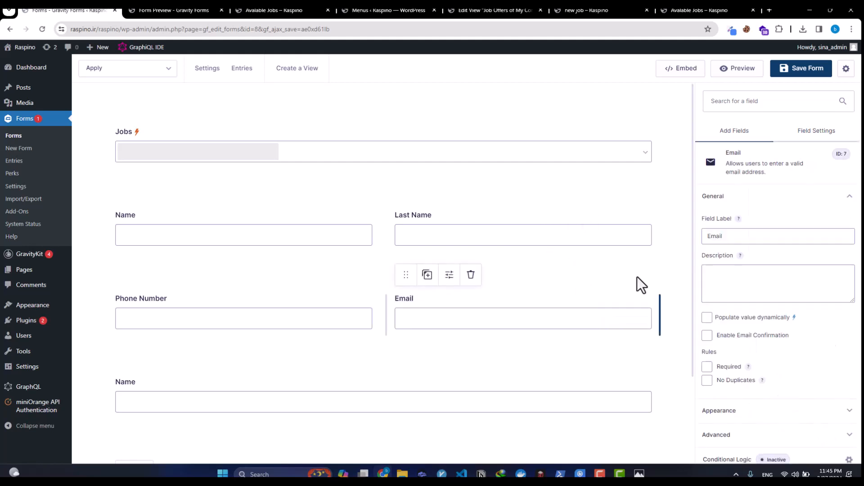
Step: Delete the leftover lower Name field
{"action": "scroll", "coordinate": [375, 326], "scroll_direction": "down", "scroll_amount": 2}
{"action": "left_click", "coordinate": [427, 315]}
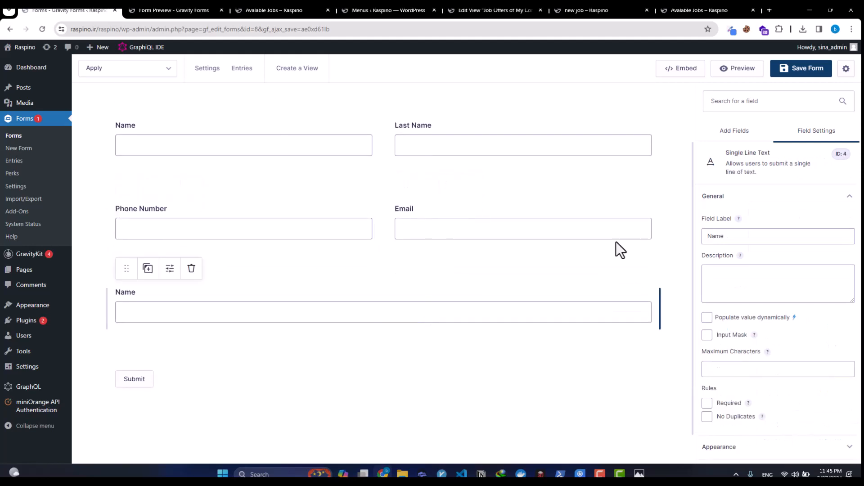
{"action": "left_click", "coordinate": [192, 269]}
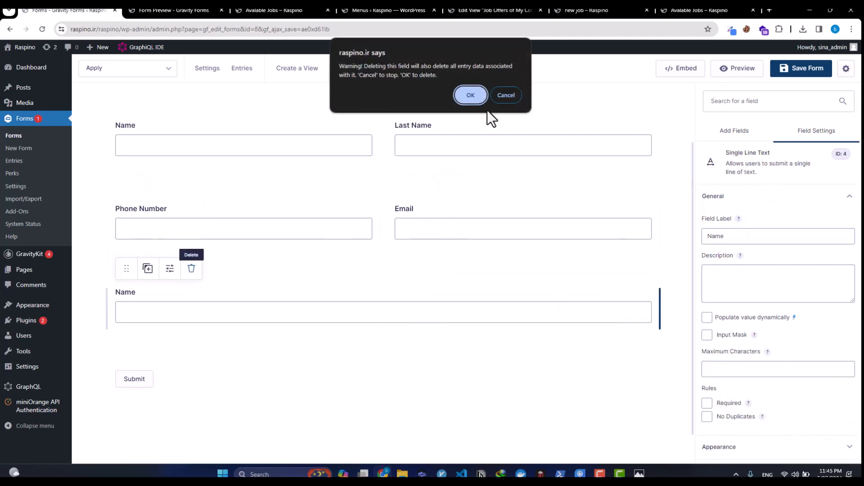
{"action": "left_click", "coordinate": [471, 95]}
Step: Add a File Upload field above Submit labelled 'Upload Your CV' and save the form
{"action": "left_click", "coordinate": [758, 97]}
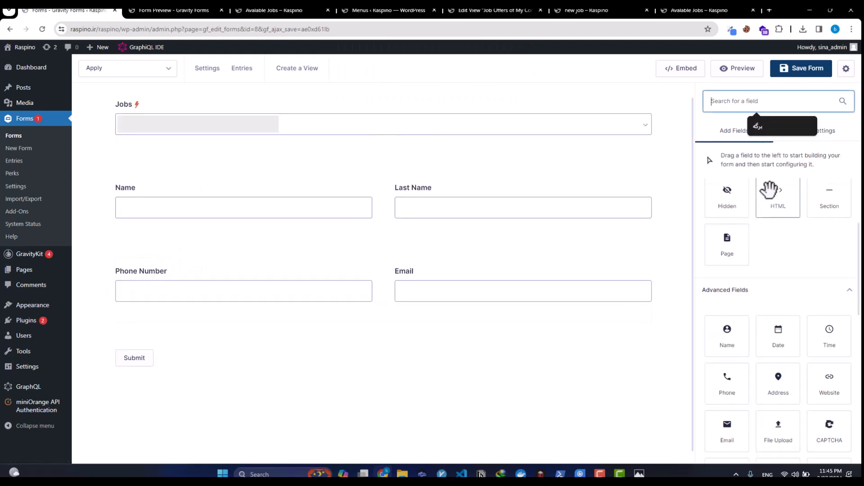
{"action": "scroll", "coordinate": [770, 260], "scroll_direction": "up", "scroll_amount": 4}
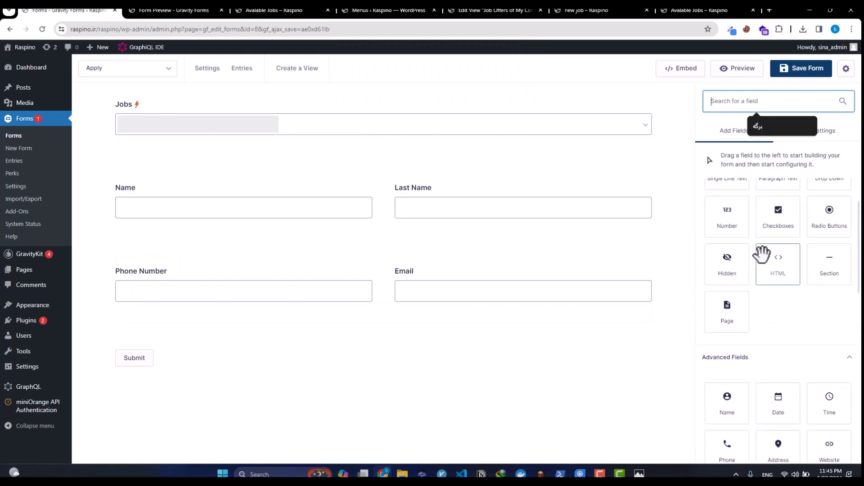
{"action": "type", "text": "file"}
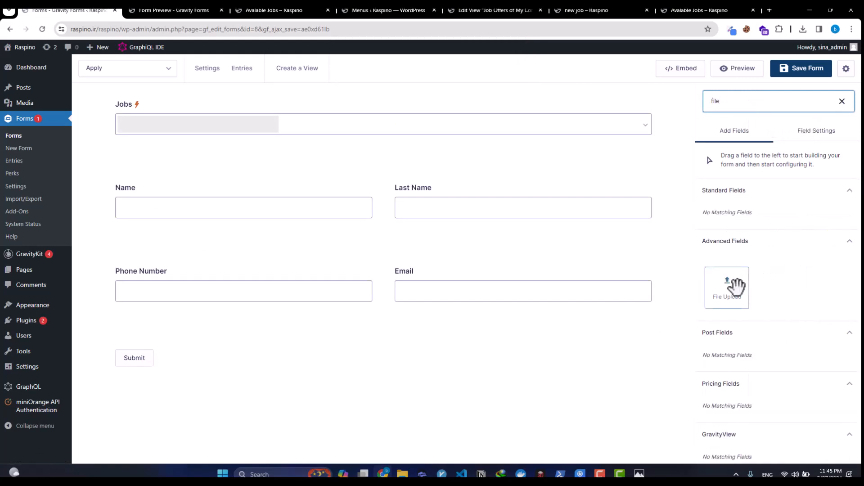
{"action": "left_click_drag", "start_coordinate": [735, 285], "coordinate": [432, 328]}
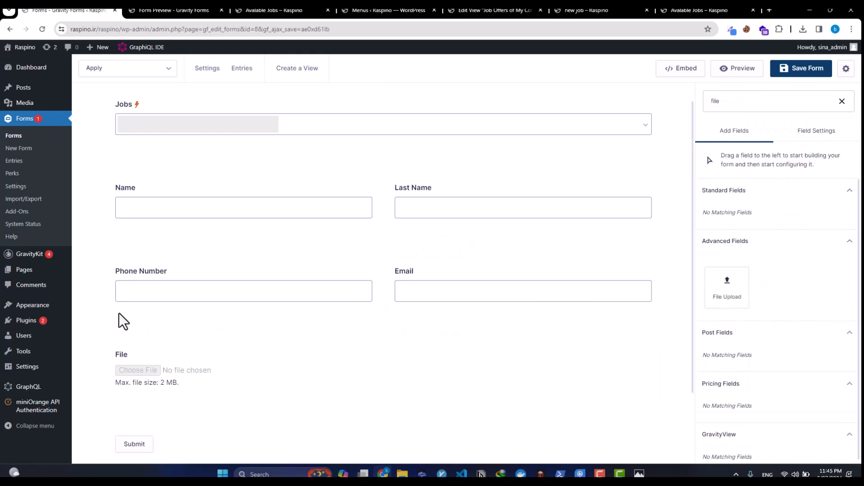
{"action": "left_click", "coordinate": [171, 364]}
{"action": "double_click", "coordinate": [782, 229]}
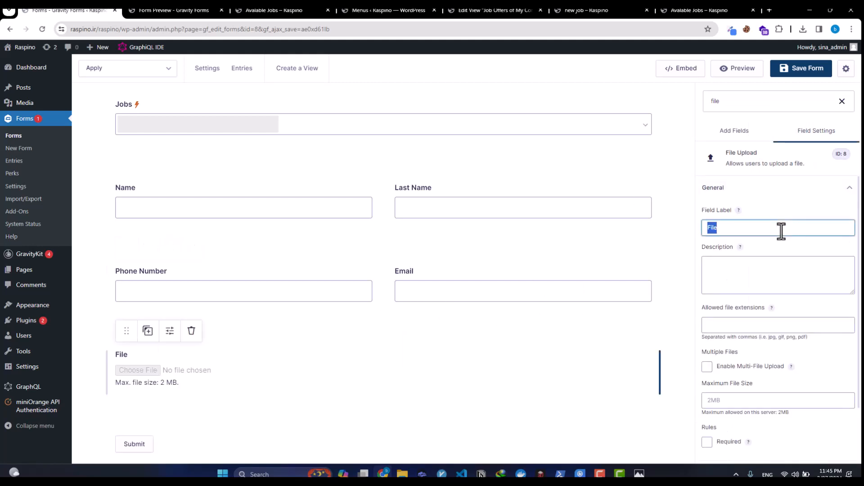
{"action": "type", "text": "Upload Your CV"}
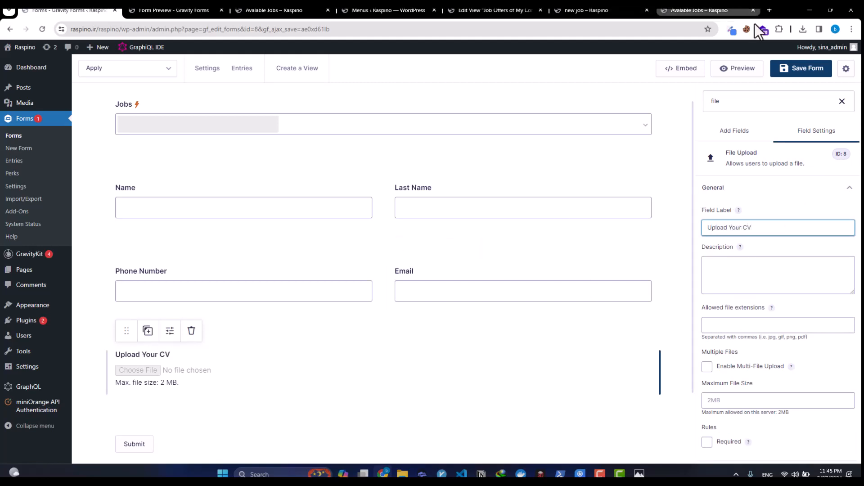
{"action": "left_click", "coordinate": [803, 73]}
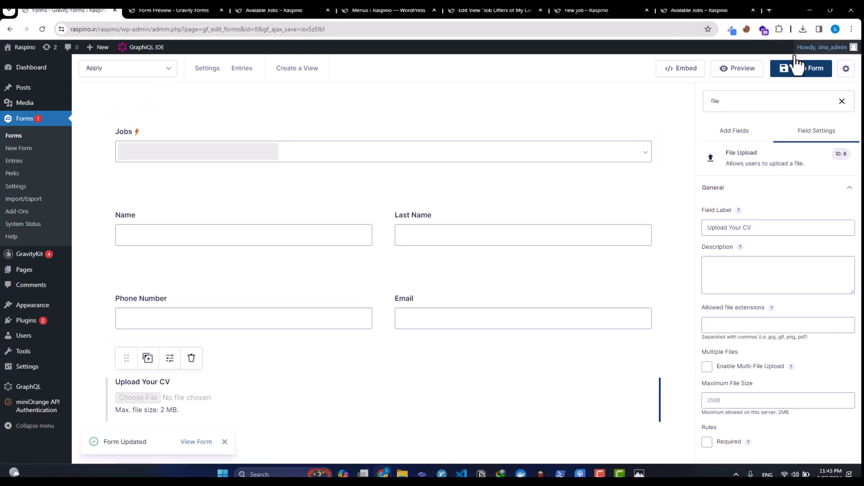
Step: Copy the Apply form's shortcode from the Embed options
{"action": "left_click", "coordinate": [694, 75]}
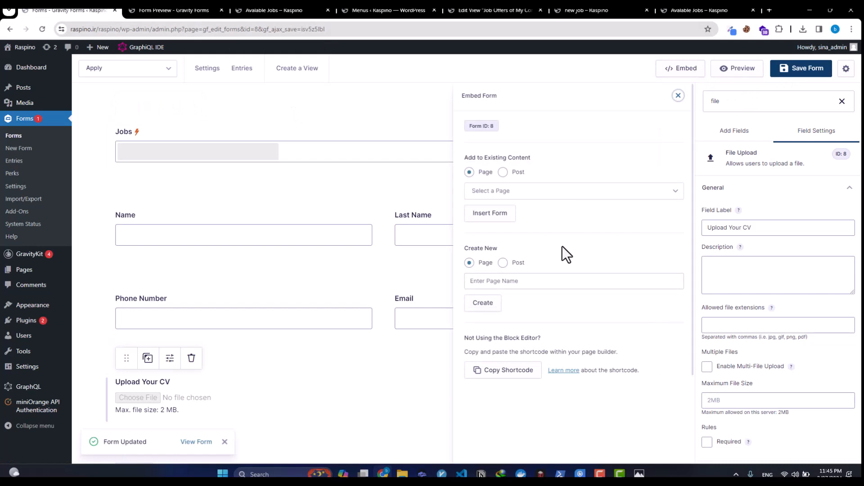
{"action": "left_click", "coordinate": [502, 369]}
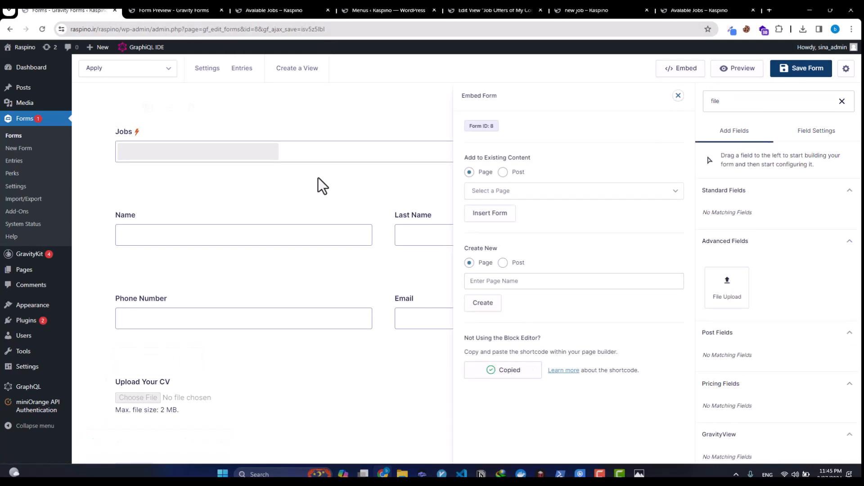
{"action": "left_click", "coordinate": [147, 11]}
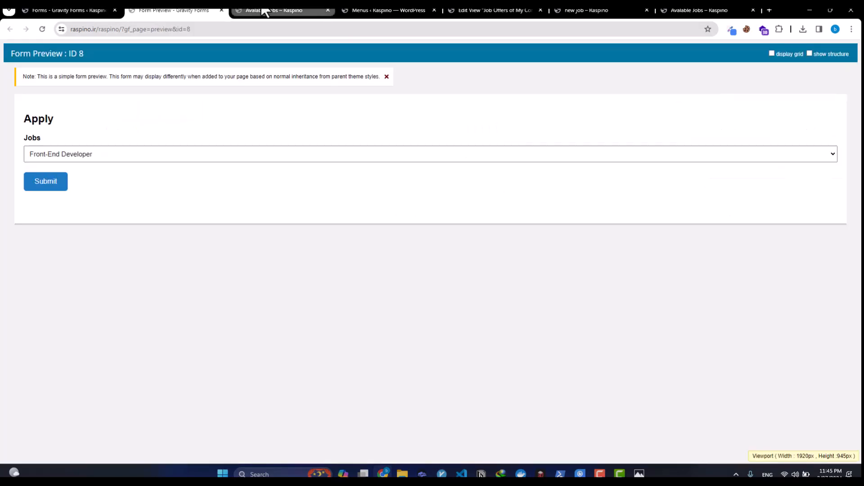
{"action": "left_click", "coordinate": [58, 9]}
Step: Start a new WordPress page titled 'User Apply'
{"action": "mouse_move", "coordinate": [39, 272]}
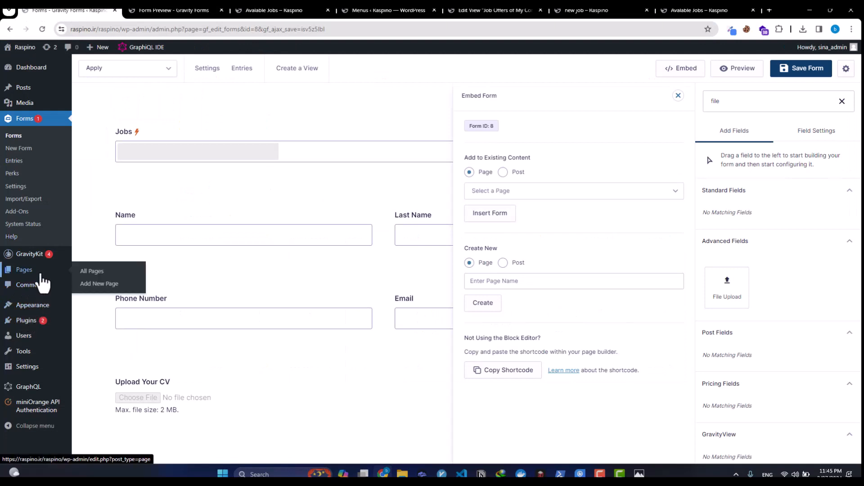
{"action": "middle_click", "coordinate": [85, 289]}
{"action": "left_click", "coordinate": [144, 9]}
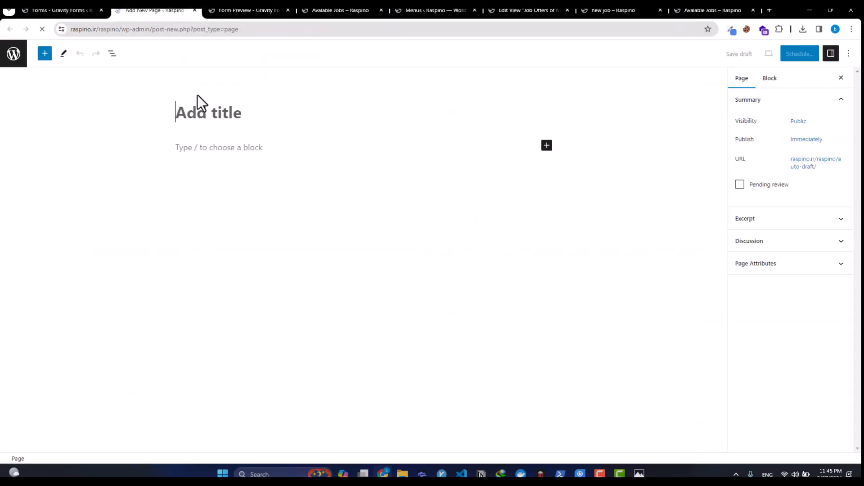
{"action": "left_click", "coordinate": [189, 113]}
{"action": "type", "text": "user Apply"}
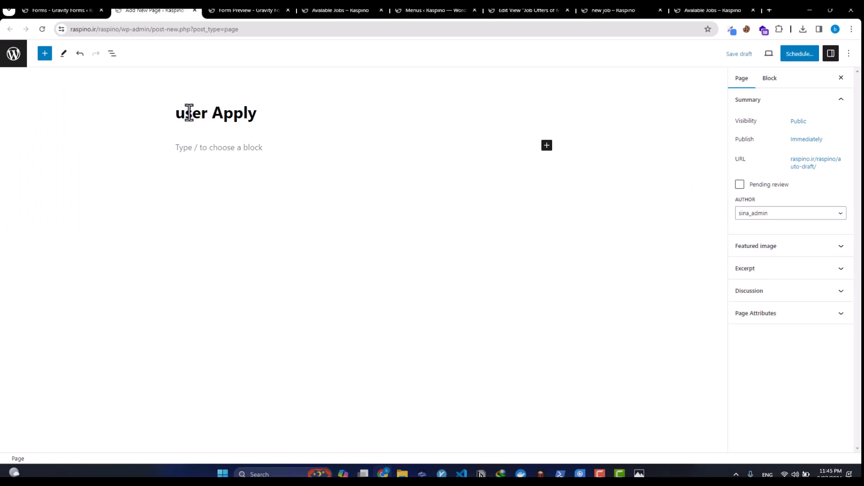
{"action": "left_click_drag", "start_coordinate": [190, 113], "coordinate": [164, 119]}
{"action": "left_click", "coordinate": [164, 120]}
{"action": "type", "text": "U"}
Step: Paste the Apply form into the page, publish it and open the live page
{"action": "left_click", "coordinate": [194, 148]}
{"action": "key", "text": "ctrl+v"}
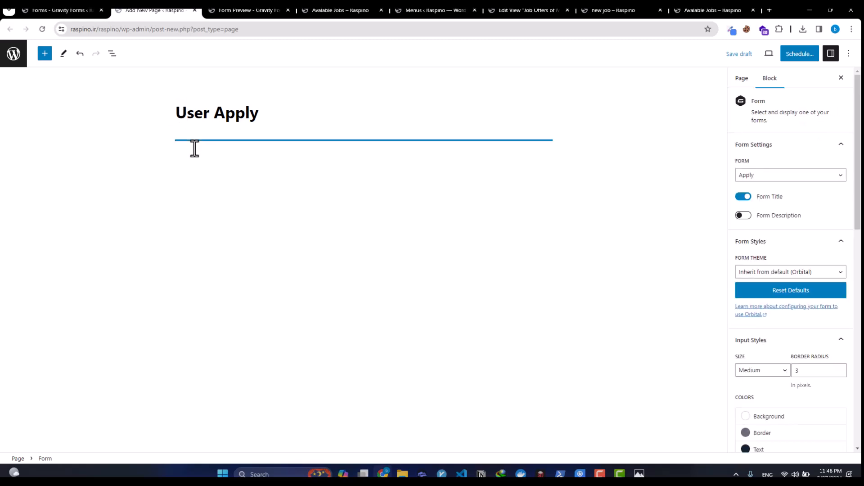
{"action": "left_click", "coordinate": [805, 54]}
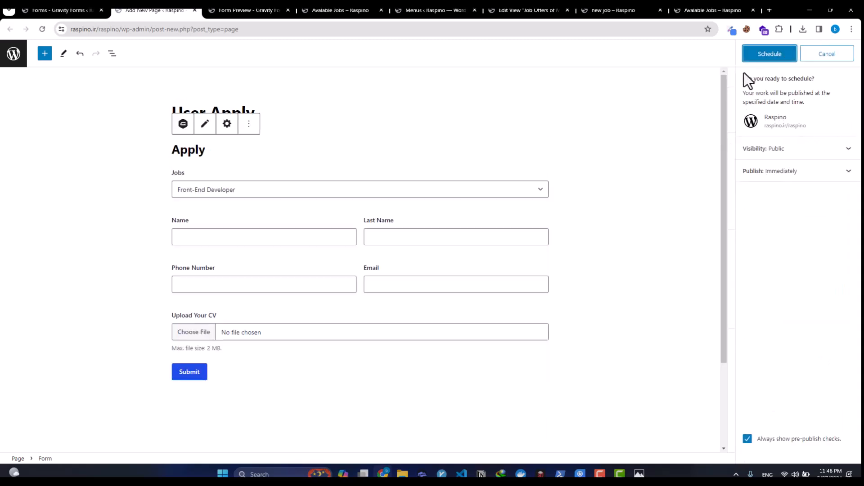
{"action": "left_click", "coordinate": [775, 57]}
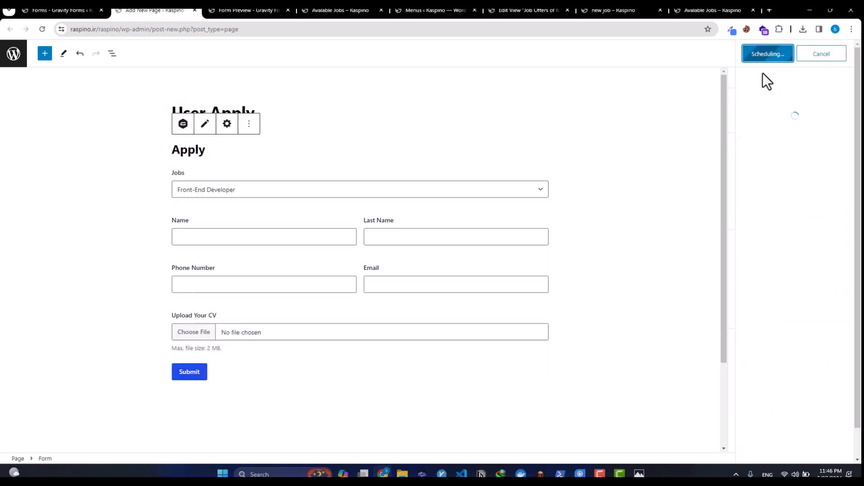
{"action": "middle_click", "coordinate": [763, 156]}
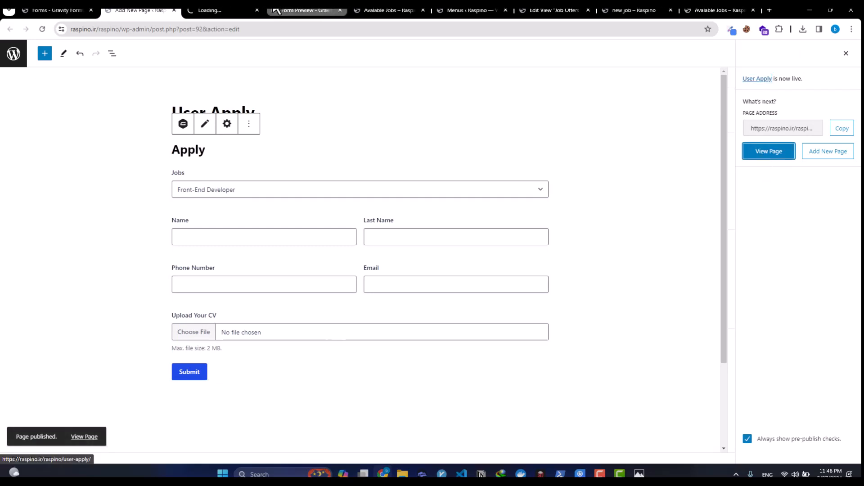
{"action": "left_click", "coordinate": [208, 10]}
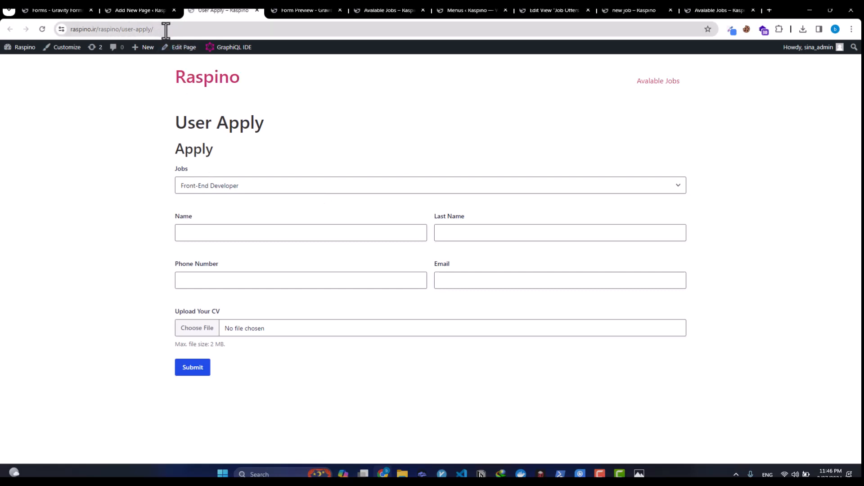
Step: Verify the live Jobs list offers Front-End and Back-End Developer, then return to the form editor
{"action": "left_click", "coordinate": [298, 184]}
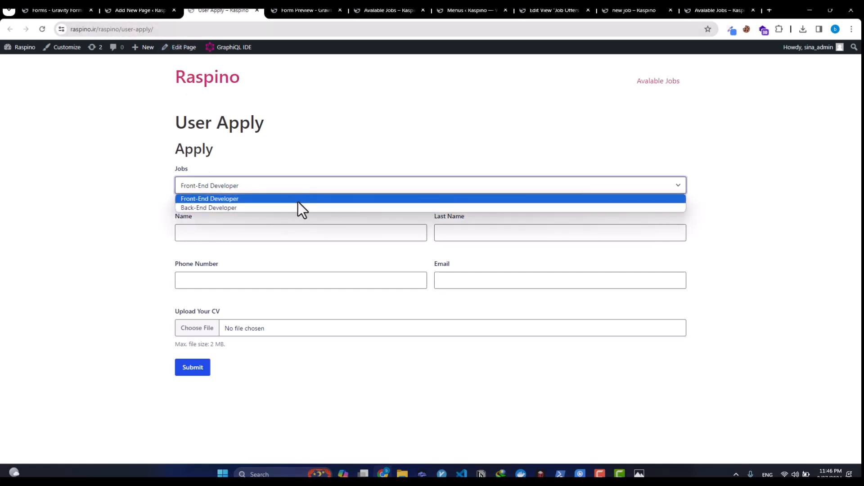
{"action": "left_click", "coordinate": [318, 114]}
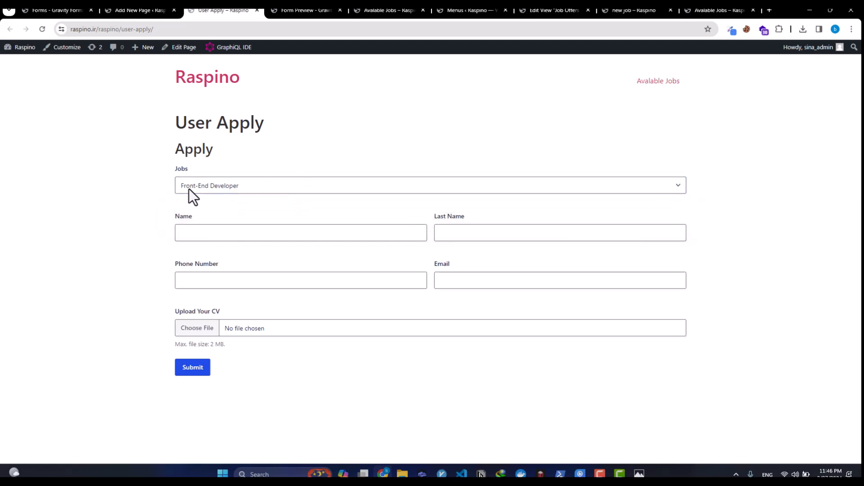
{"action": "left_click", "coordinate": [219, 190]}
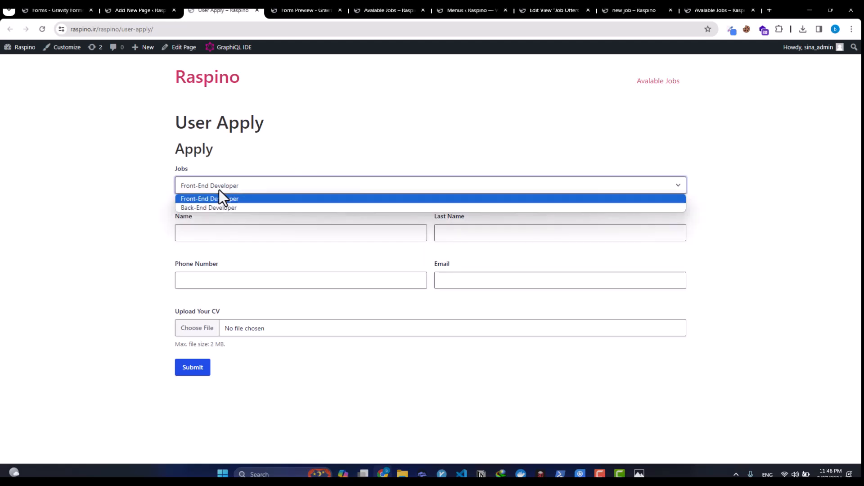
{"action": "left_click", "coordinate": [86, 173]}
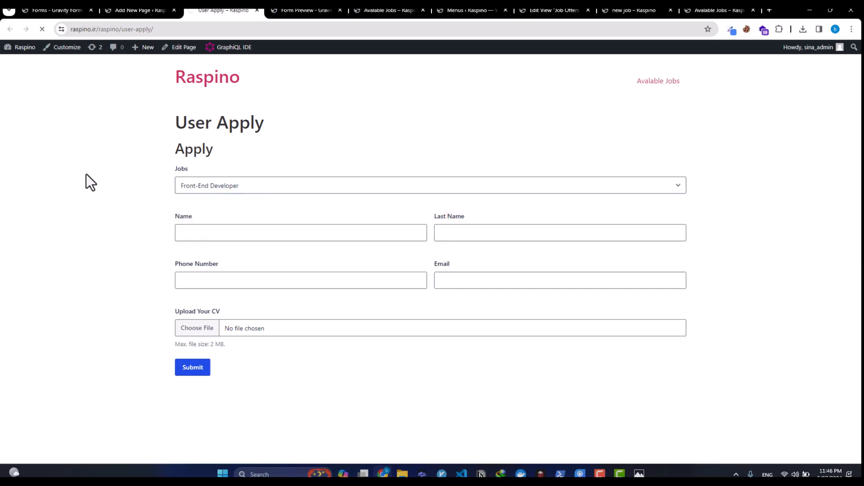
{"action": "left_click", "coordinate": [67, 10]}
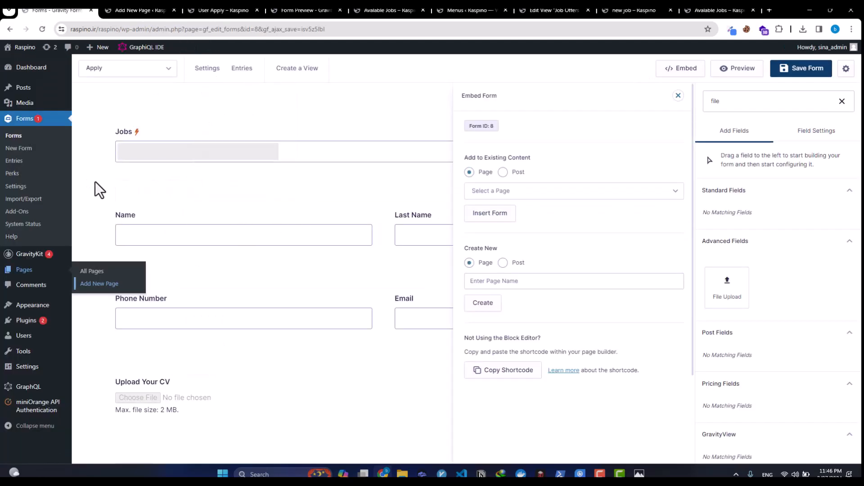
Step: Give the Jobs dropdown the placeholder 'Select Job'
{"action": "left_click", "coordinate": [180, 148]}
{"action": "left_click", "coordinate": [792, 196]}
{"action": "left_click", "coordinate": [768, 225]}
{"action": "left_click", "coordinate": [731, 261]}
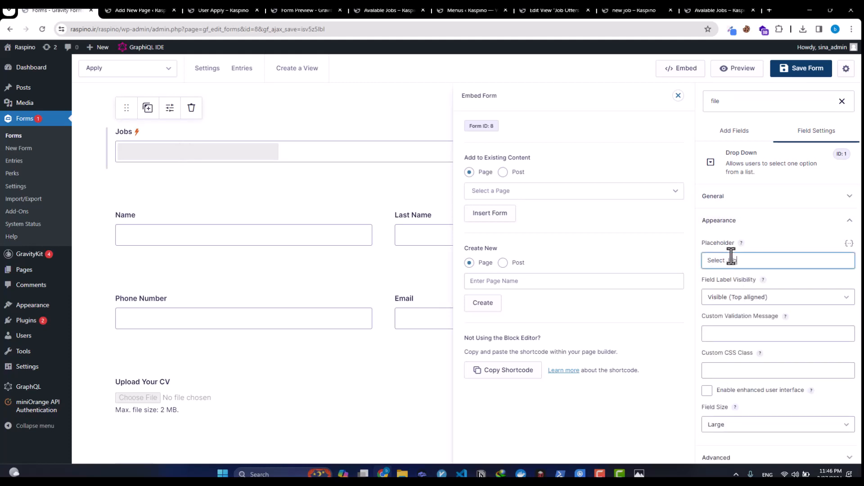
{"action": "type", "text": "Select Job"}
Step: Mark the Jobs field Required and save the Apply form
{"action": "scroll", "coordinate": [730, 397], "scroll_direction": "down", "scroll_amount": 2}
{"action": "scroll", "coordinate": [730, 397], "scroll_direction": "up", "scroll_amount": 2}
{"action": "left_click", "coordinate": [748, 196]}
{"action": "scroll", "coordinate": [735, 415], "scroll_direction": "down", "scroll_amount": 4}
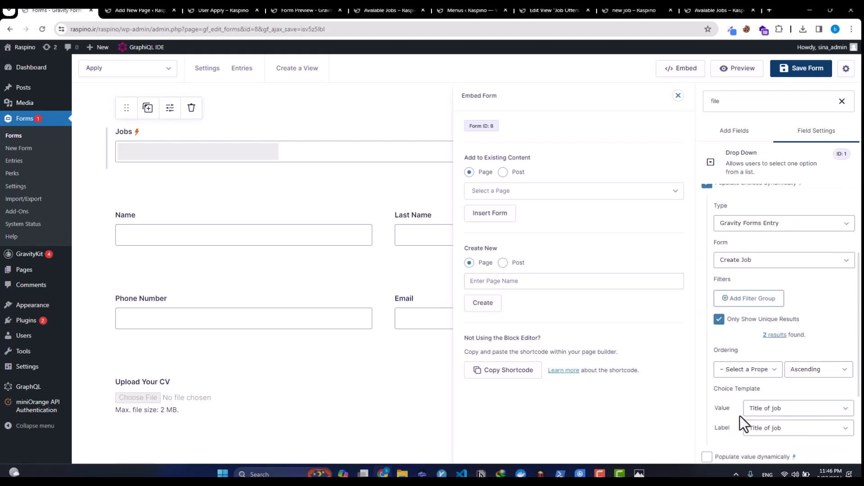
{"action": "left_click", "coordinate": [708, 443]}
{"action": "left_click", "coordinate": [793, 68]}
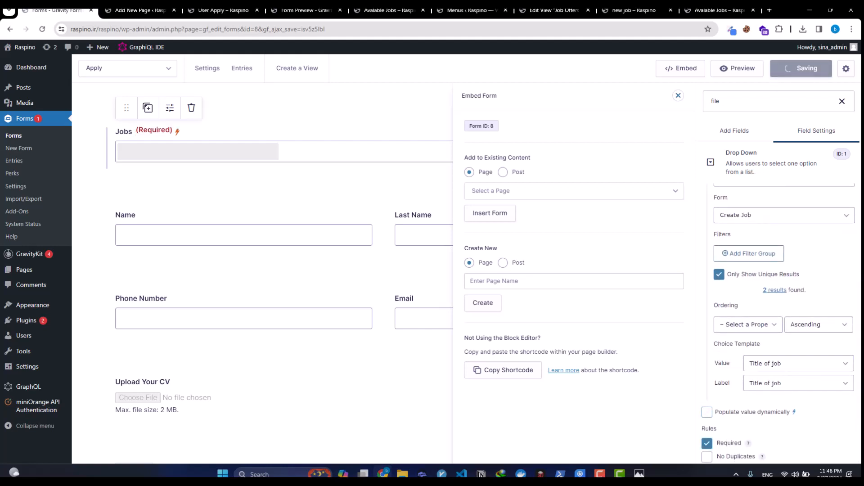
{"action": "left_click", "coordinate": [204, 10]}
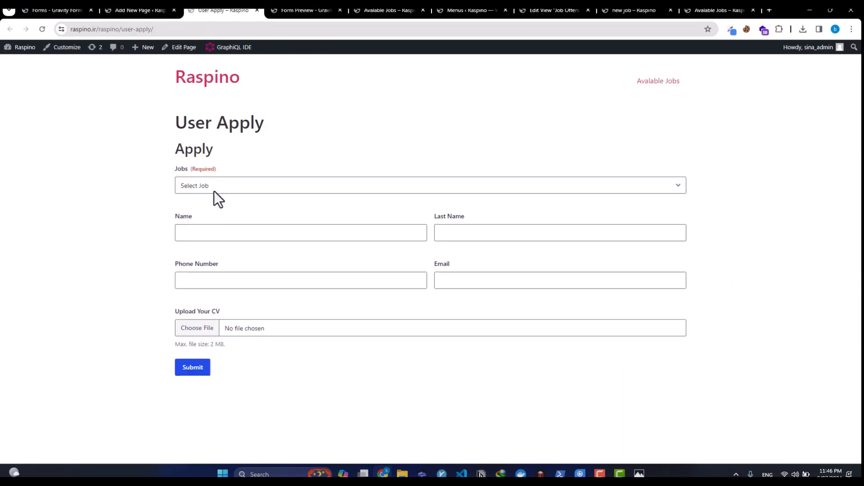
Step: Submit the User Apply form with no job chosen to confirm Jobs is flagged required
{"action": "left_click", "coordinate": [186, 373]}
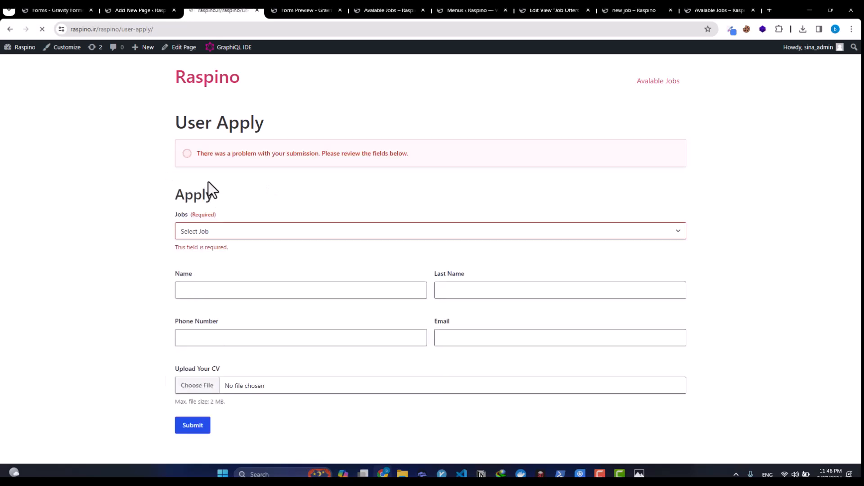
{"action": "triple_click", "coordinate": [212, 247]}
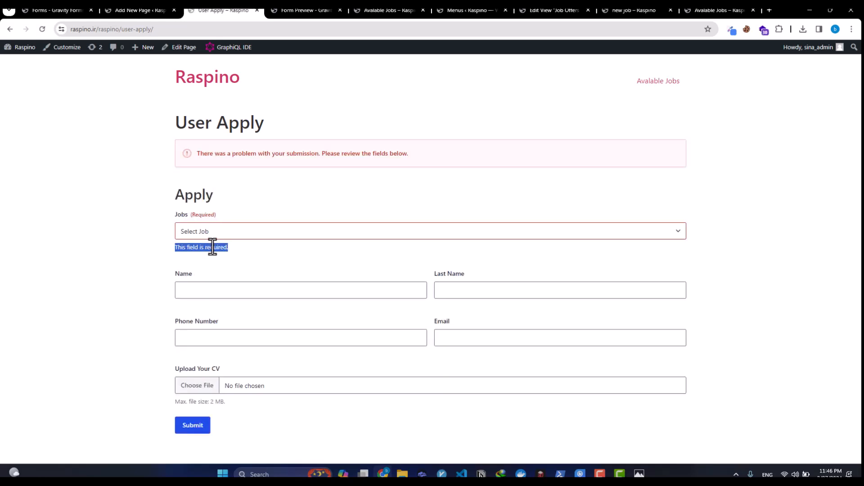
{"action": "left_click", "coordinate": [210, 232]}
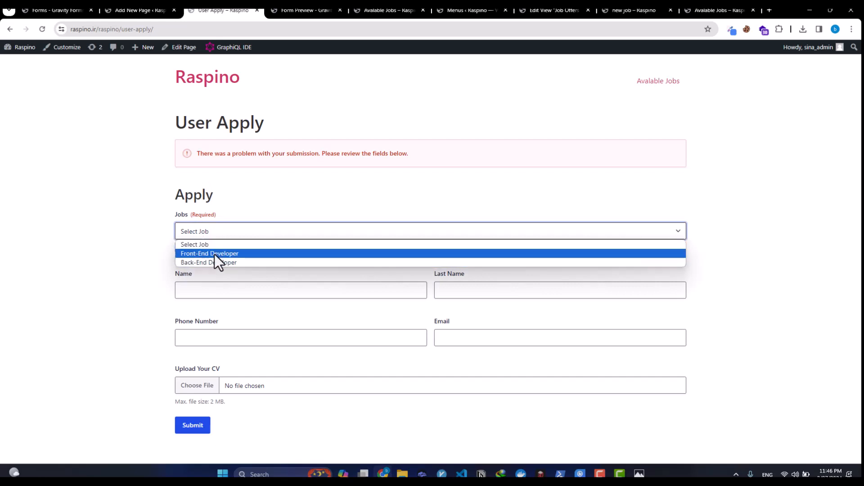
{"action": "left_click", "coordinate": [131, 247]}
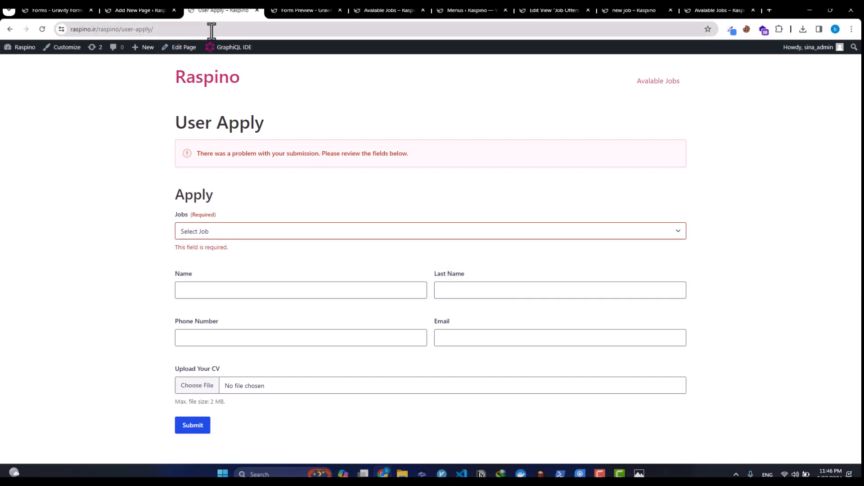
Step: Select the User Apply page URL in the address bar, then move to the menus tab
{"action": "left_click", "coordinate": [453, 10]}
{"action": "left_click", "coordinate": [188, 12]}
{"action": "left_click", "coordinate": [133, 30]}
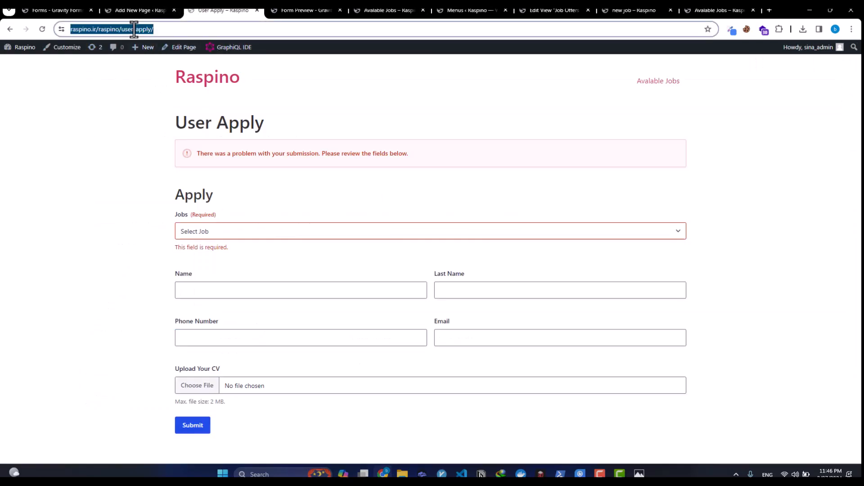
{"action": "left_click", "coordinate": [466, 11]}
Step: Compare the Back-End Developer job entry title with the live User Apply job choices
{"action": "left_click", "coordinate": [546, 10]}
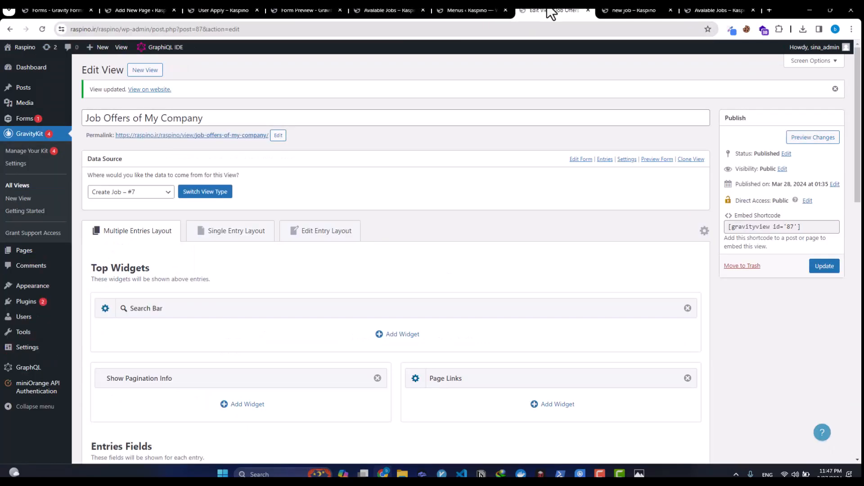
{"action": "left_click", "coordinate": [607, 11]}
{"action": "left_click", "coordinate": [695, 11]}
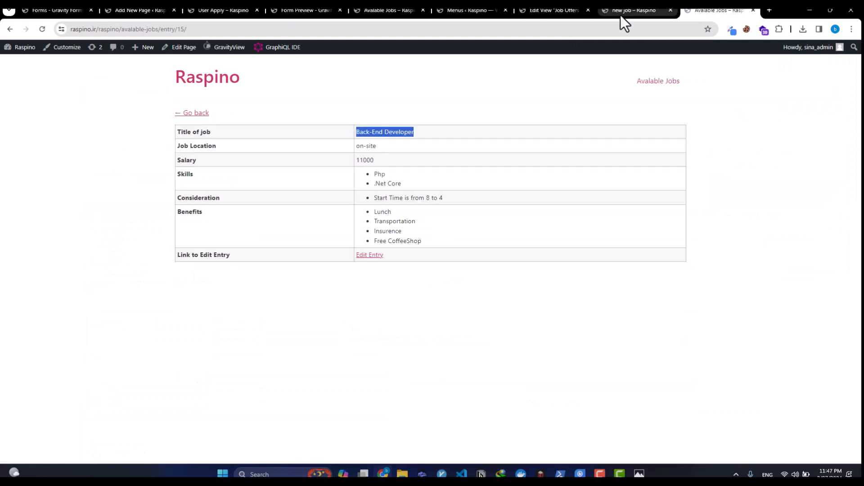
{"action": "left_click", "coordinate": [316, 189]}
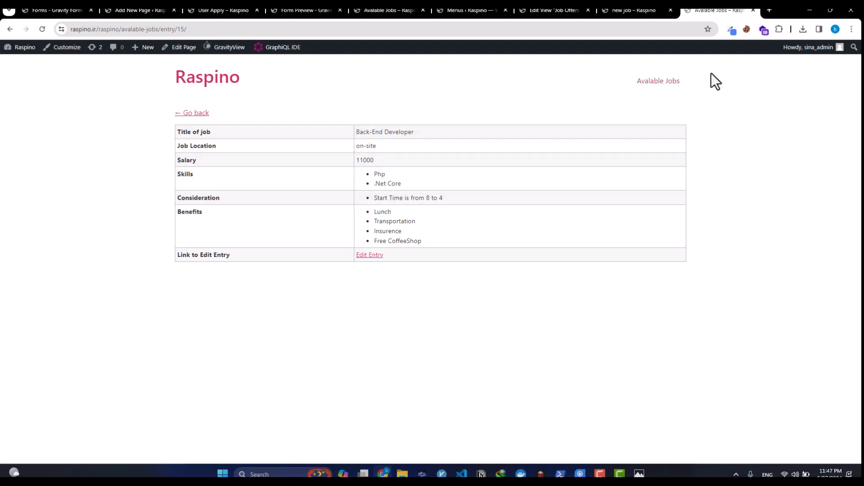
{"action": "left_click", "coordinate": [155, 10]}
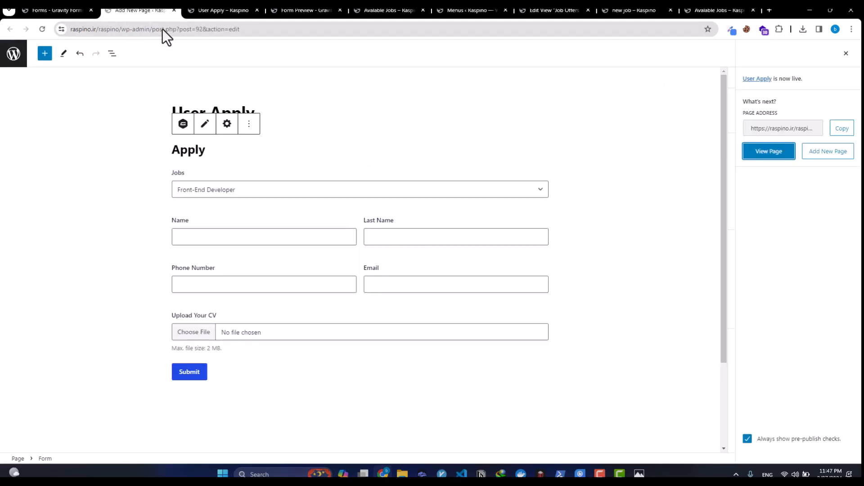
{"action": "left_click", "coordinate": [221, 10]}
{"action": "left_click", "coordinate": [240, 231]}
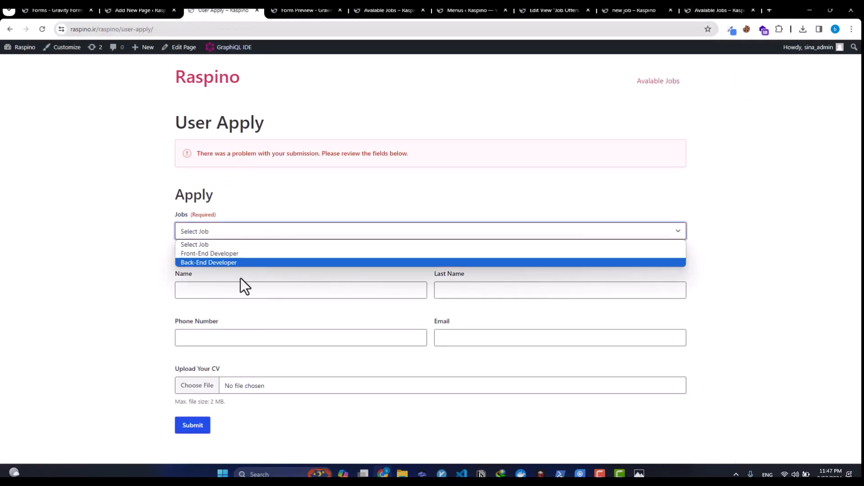
{"action": "left_click", "coordinate": [719, 10]}
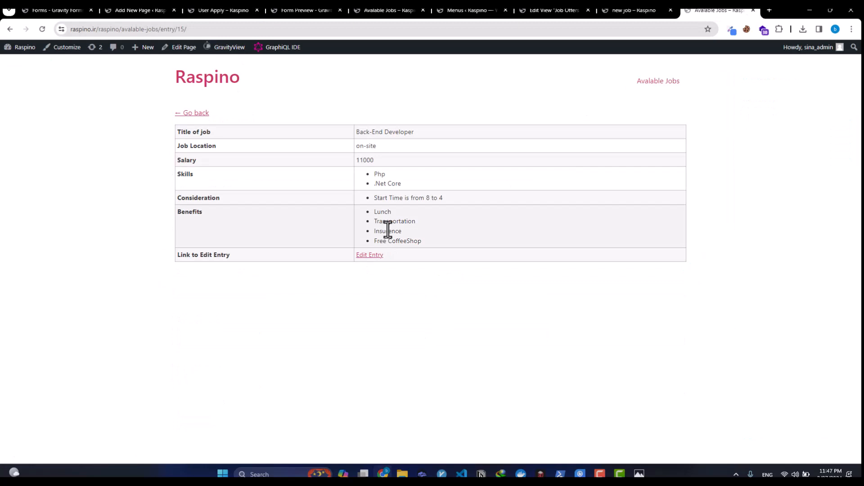
{"action": "left_click_drag", "start_coordinate": [356, 132], "coordinate": [399, 138]}
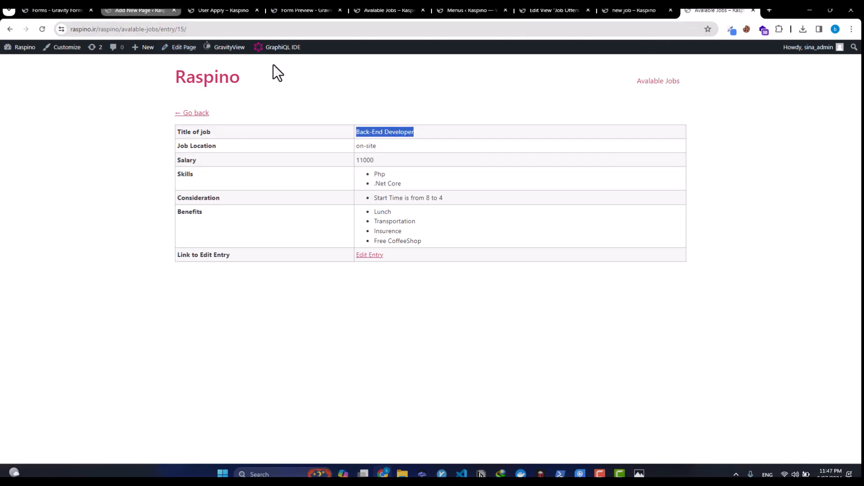
Step: Review the User Apply page, Apply form, form preview and Avalable Jobs tabs again
{"action": "left_click", "coordinate": [165, 9]}
{"action": "left_click", "coordinate": [227, 10]}
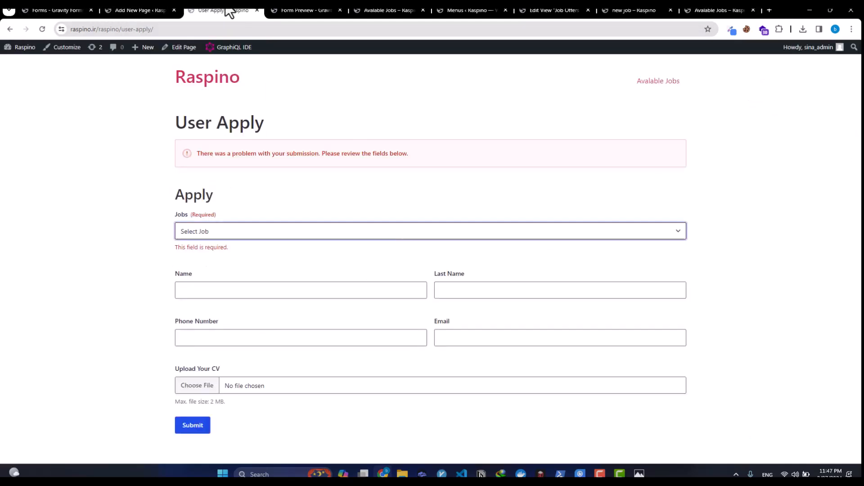
{"action": "left_click", "coordinate": [135, 10]}
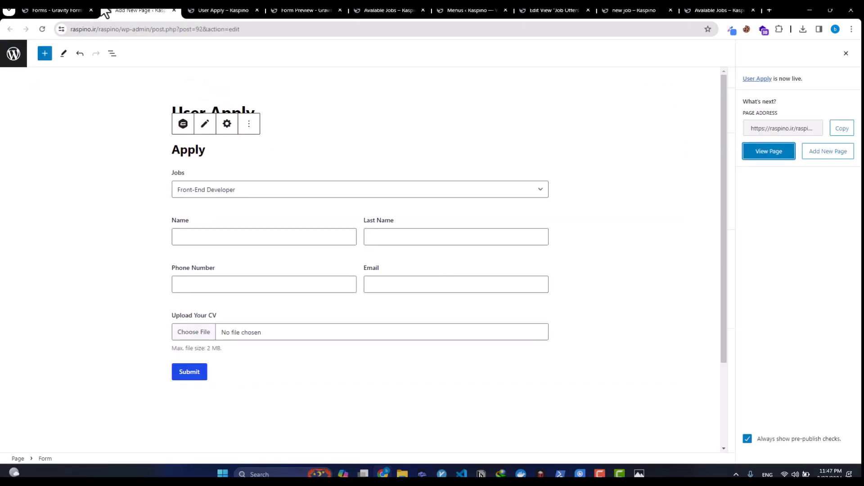
{"action": "left_click", "coordinate": [57, 10]}
{"action": "left_click", "coordinate": [243, 11]}
{"action": "left_click", "coordinate": [311, 10]}
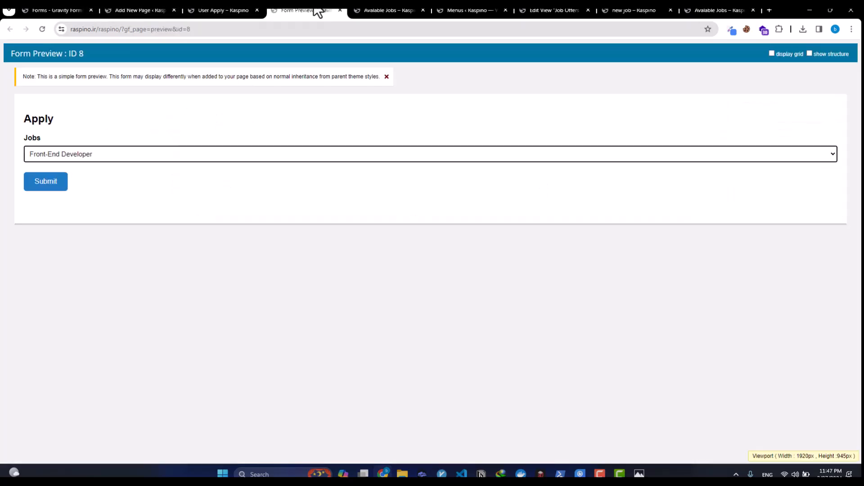
{"action": "left_click", "coordinate": [377, 9]}
{"action": "left_click", "coordinate": [309, 11]}
Step: Close the Form Preview and Menus tabs and return to the Job Offers view editor
{"action": "middle_click", "coordinate": [310, 10]}
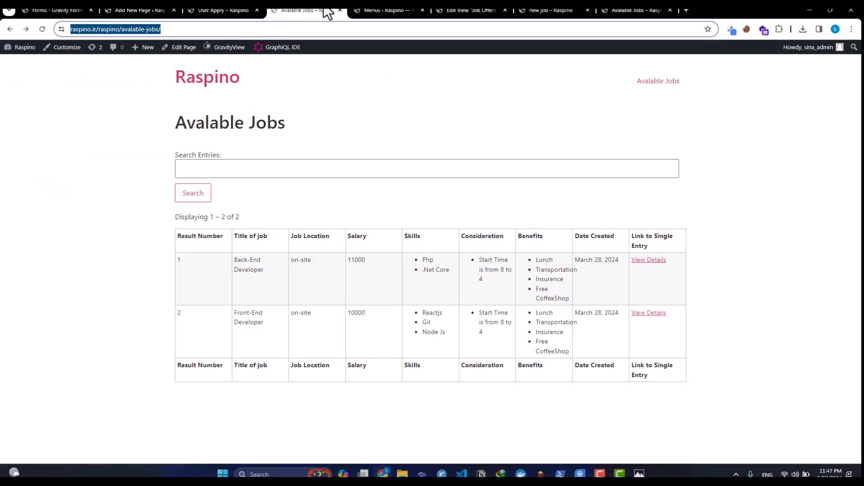
{"action": "left_click", "coordinate": [372, 11]}
{"action": "middle_click", "coordinate": [372, 11]}
{"action": "left_click", "coordinate": [319, 10]}
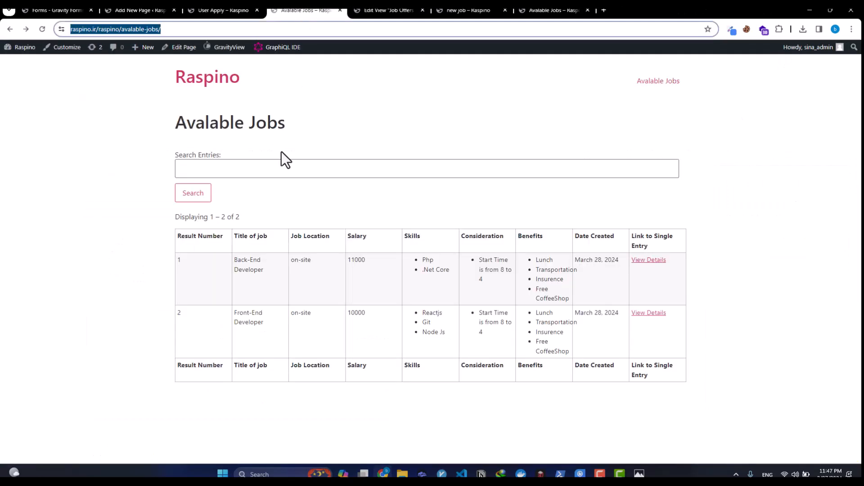
{"action": "left_click", "coordinate": [488, 10]}
Step: Add a Custom Content field to the Single Entry layout and open its settings
{"action": "scroll", "coordinate": [239, 180], "scroll_direction": "down", "scroll_amount": 3}
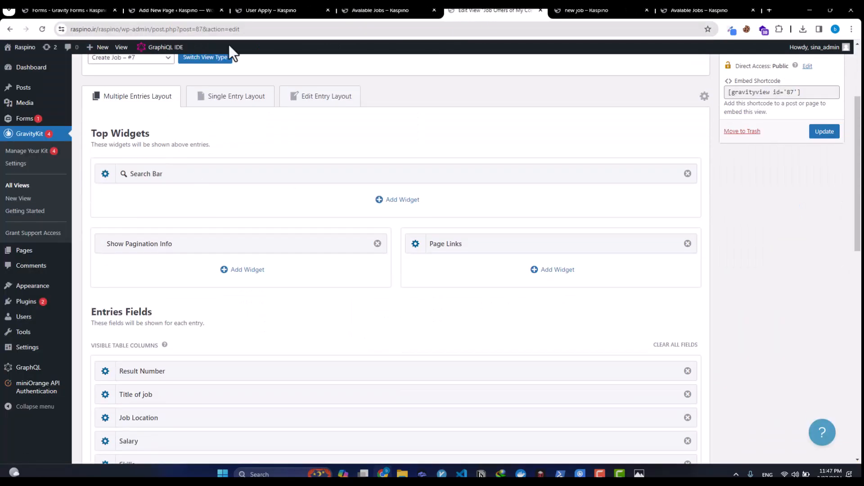
{"action": "left_click", "coordinate": [219, 100]}
{"action": "scroll", "coordinate": [220, 124], "scroll_direction": "down", "scroll_amount": 3}
{"action": "scroll", "coordinate": [221, 125], "scroll_direction": "up", "scroll_amount": 2}
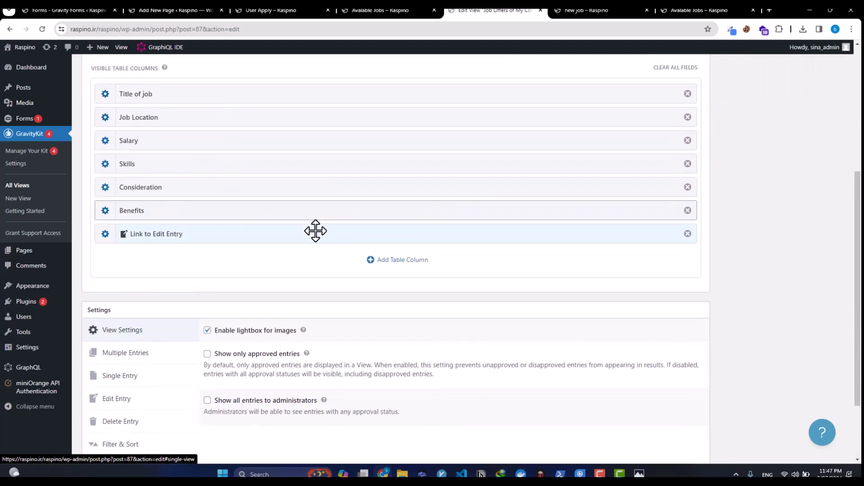
{"action": "left_click", "coordinate": [383, 264]}
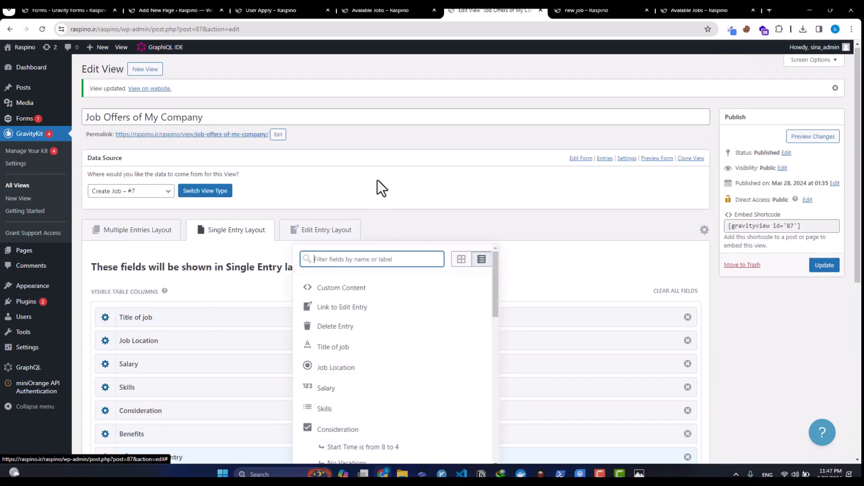
{"action": "left_click", "coordinate": [362, 294]}
{"action": "scroll", "coordinate": [333, 306], "scroll_direction": "down", "scroll_amount": 5}
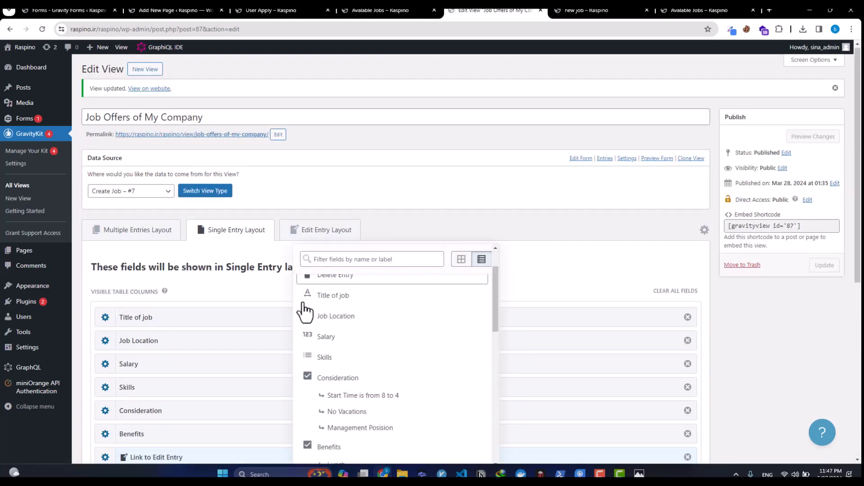
{"action": "scroll", "coordinate": [429, 228], "scroll_direction": "down", "scroll_amount": 4}
{"action": "left_click", "coordinate": [614, 327]}
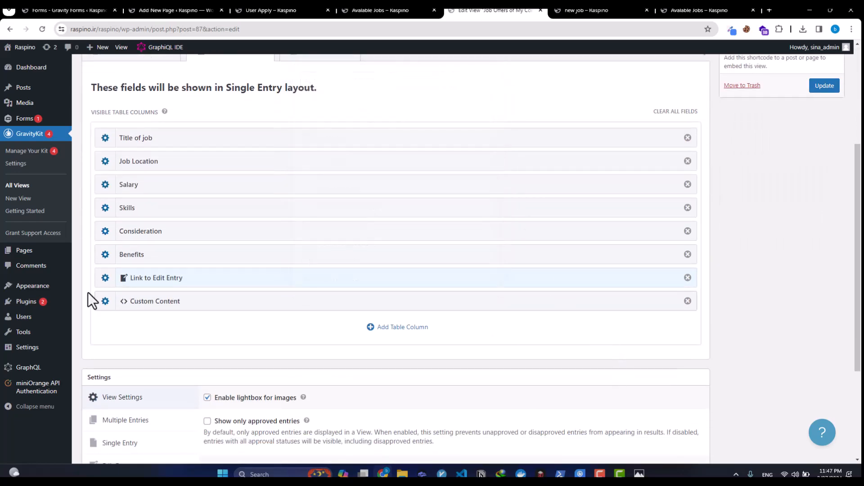
{"action": "left_click", "coordinate": [105, 301]}
Step: Enter a link to the user-apply page with ?job={Title of job:1} as the custom content
{"action": "left_click", "coordinate": [313, 149]}
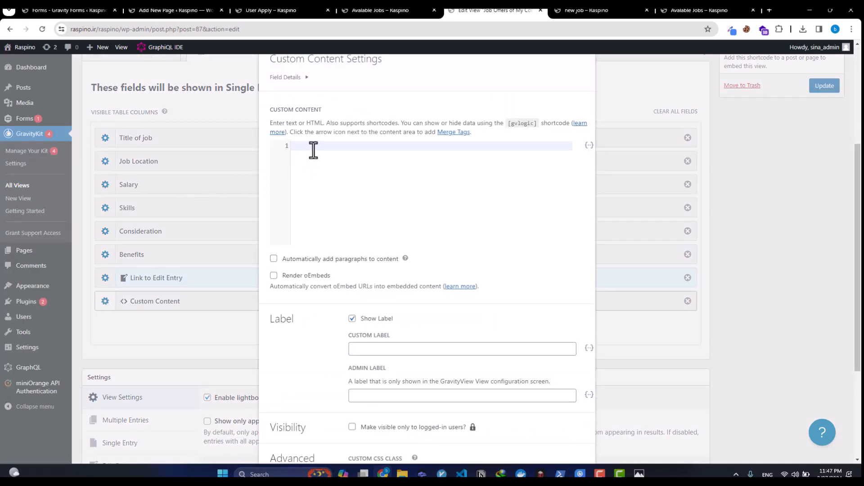
{"action": "type", "text": "<"}
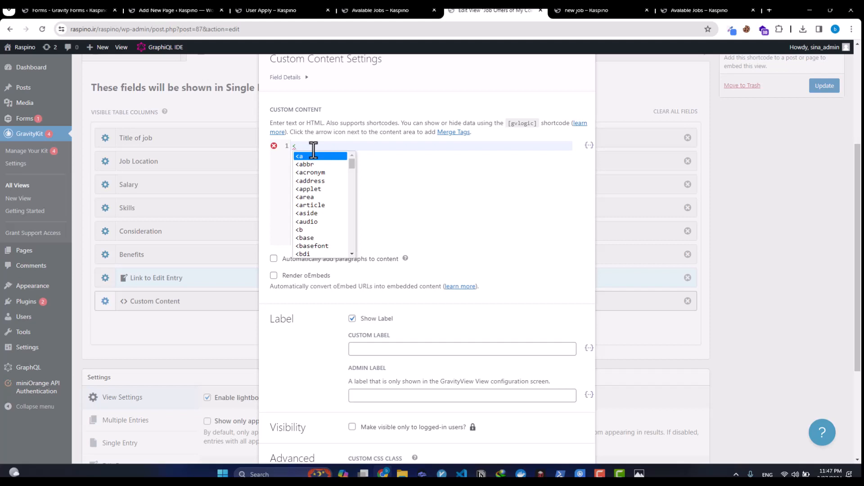
{"action": "type", "text": "a "}
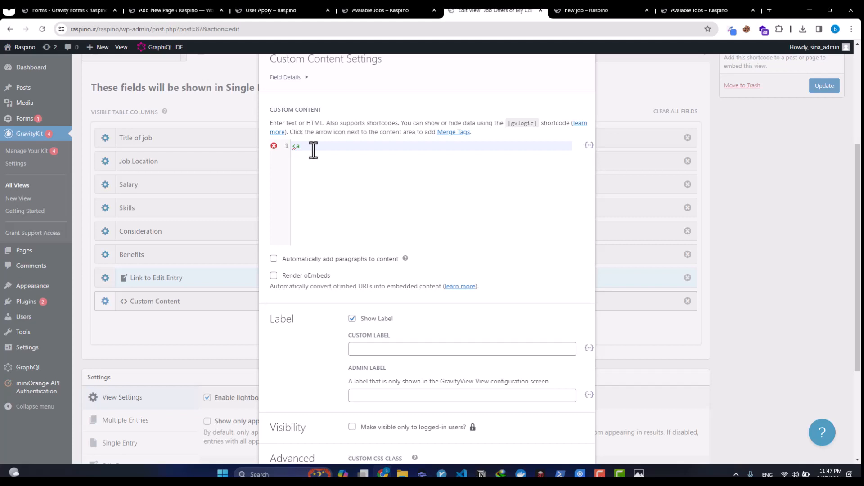
{"action": "type", "text": "href=\""}
{"action": "type", "text": "https://raspino.ir/raspino/user-apply/"}
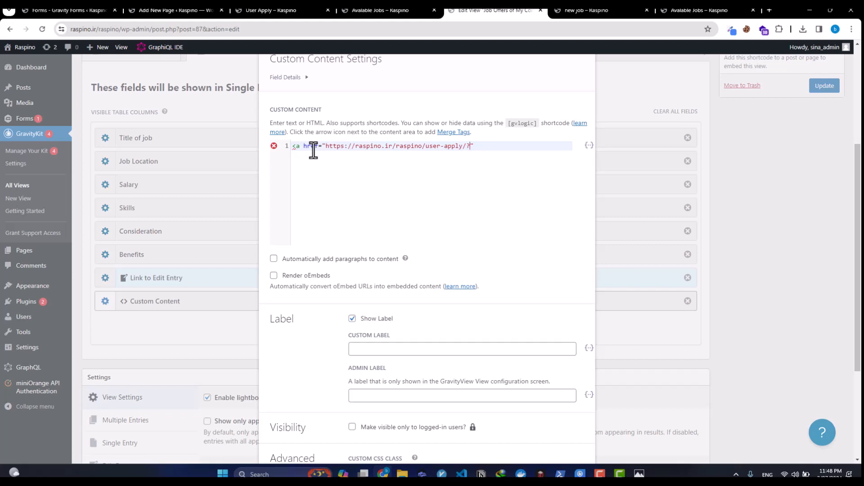
{"action": "type", "text": "job="}
{"action": "left_click", "coordinate": [588, 145]}
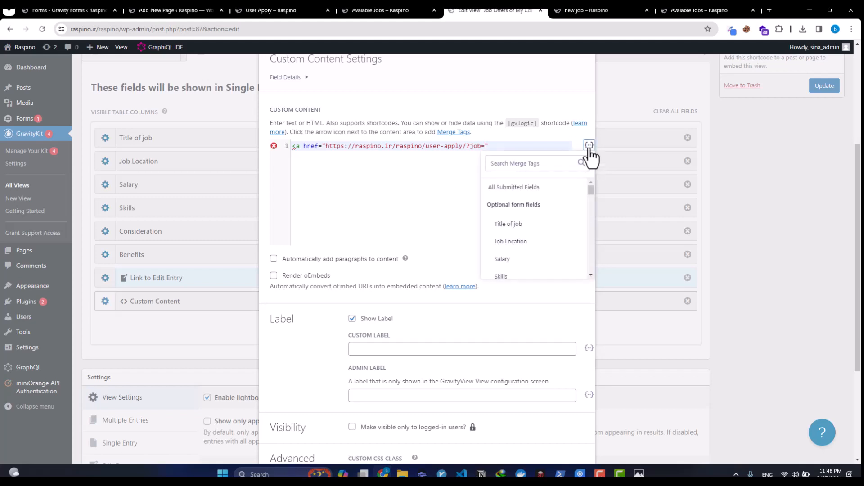
{"action": "left_click", "coordinate": [530, 221]}
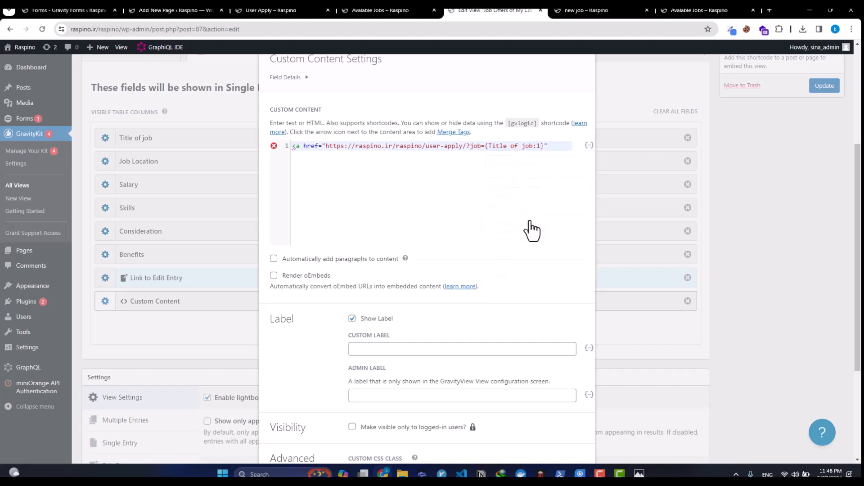
{"action": "left_click", "coordinate": [548, 147]}
{"action": "type", "text": "></a>"}
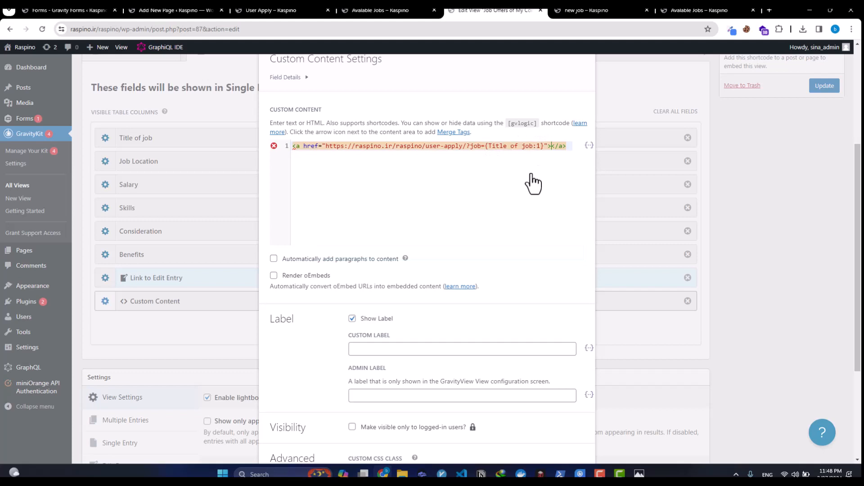
Step: Give the link the text 'Apply' and close the Custom Content settings
{"action": "key", "text": "alt+shift"}
{"action": "key", "text": "alt+shift"}
{"action": "type", "text": "Apply"}
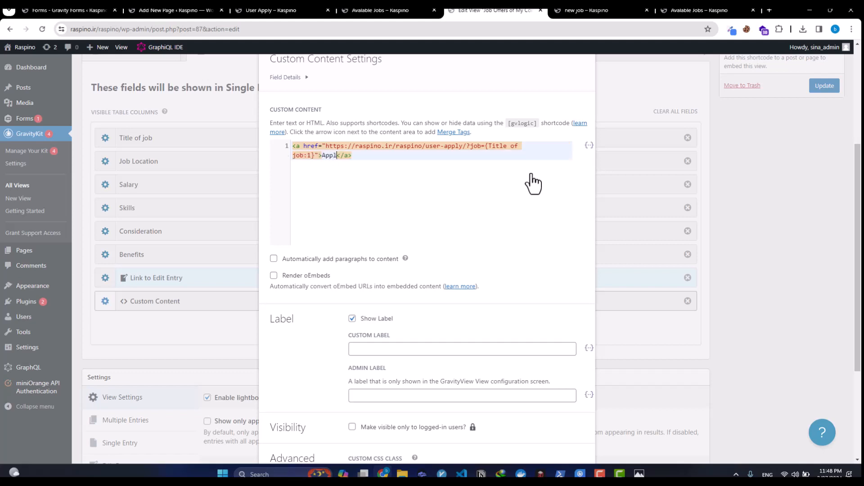
{"action": "type", "text": "for"}
{"action": "key", "text": "BackSpace"}
{"action": "key", "text": "BackSpace"}
{"action": "key", "text": "BackSpace"}
{"action": "key", "text": "BackSpace"}
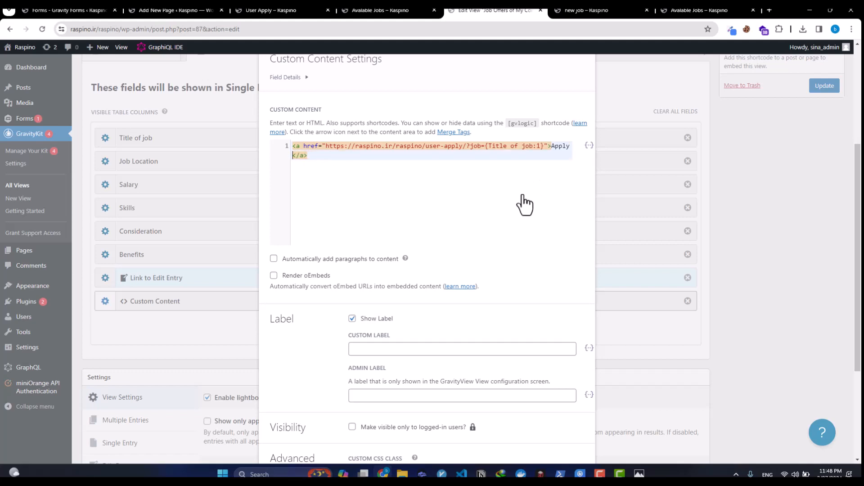
{"action": "scroll", "coordinate": [531, 175], "scroll_direction": "down", "scroll_amount": 2}
{"action": "left_click", "coordinate": [755, 286]}
{"action": "scroll", "coordinate": [630, 244], "scroll_direction": "up", "scroll_amount": 6}
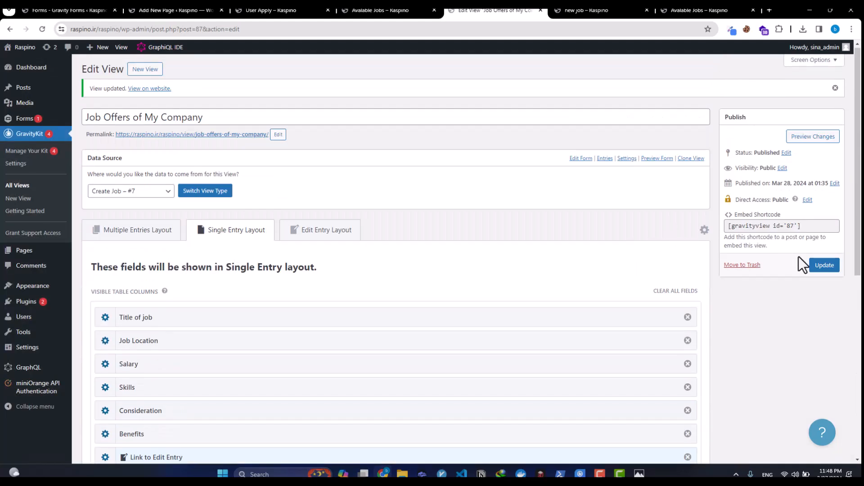
Step: Save the view changes and reload the Back-End Developer job page to see the new Custom Content row
{"action": "left_click", "coordinate": [813, 268]}
{"action": "left_click", "coordinate": [631, 10]}
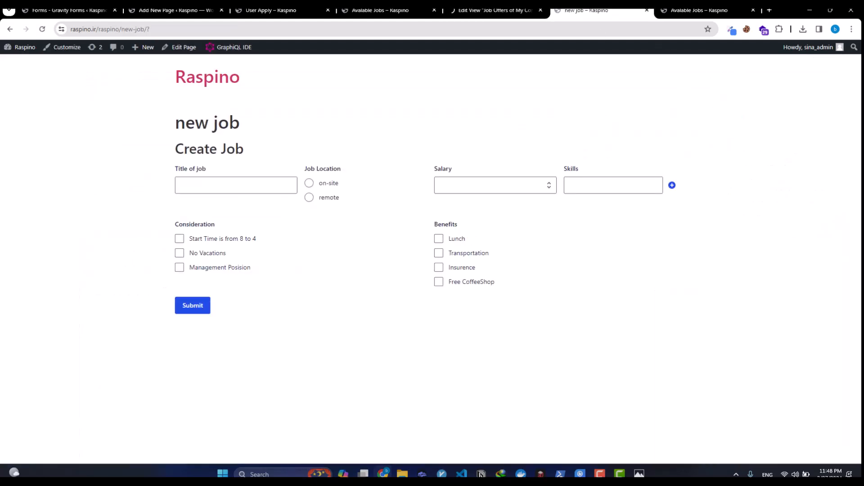
{"action": "left_click", "coordinate": [698, 10]}
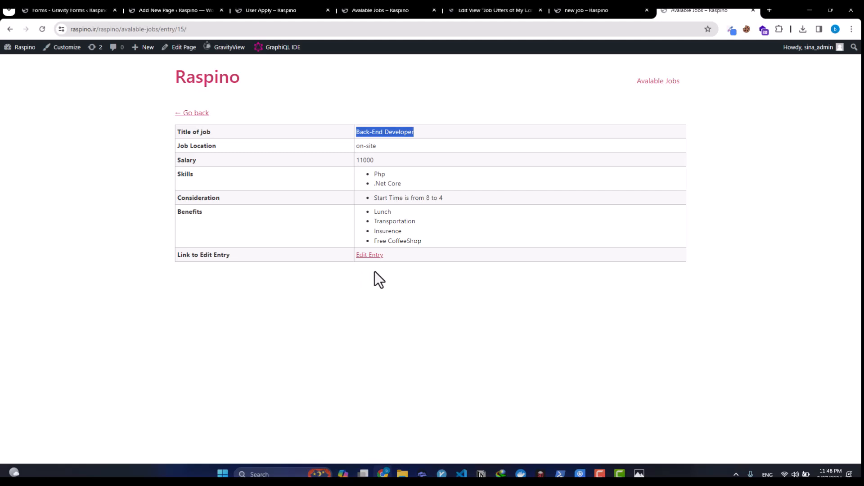
{"action": "key", "text": "F5"}
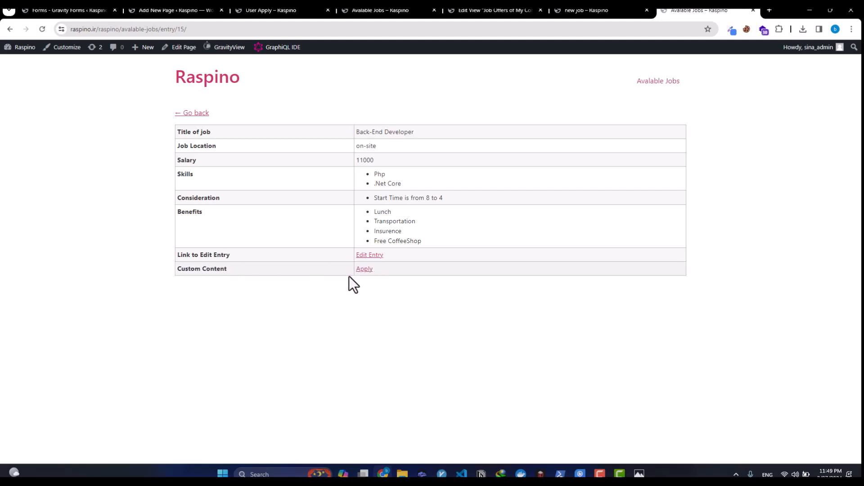
{"action": "triple_click", "coordinate": [192, 268]}
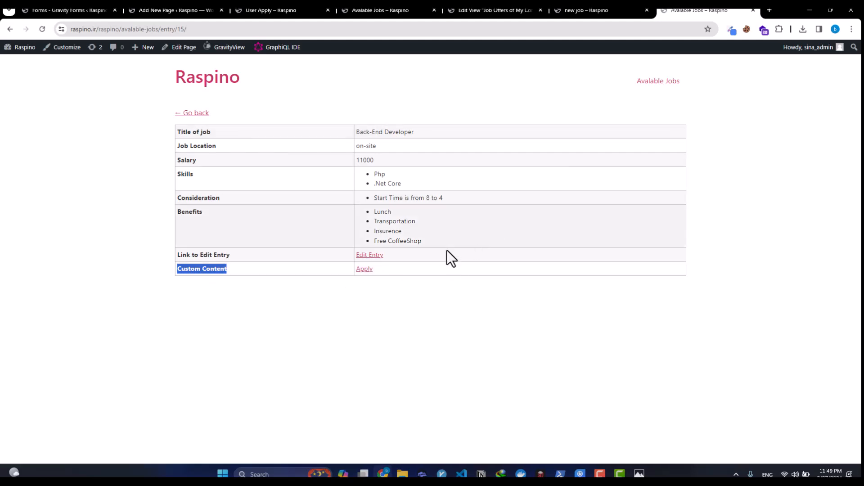
Step: Follow the Apply link and confirm Jobs shows Select Job despite job=Back-End%20Developer in the address
{"action": "left_click", "coordinate": [365, 270]}
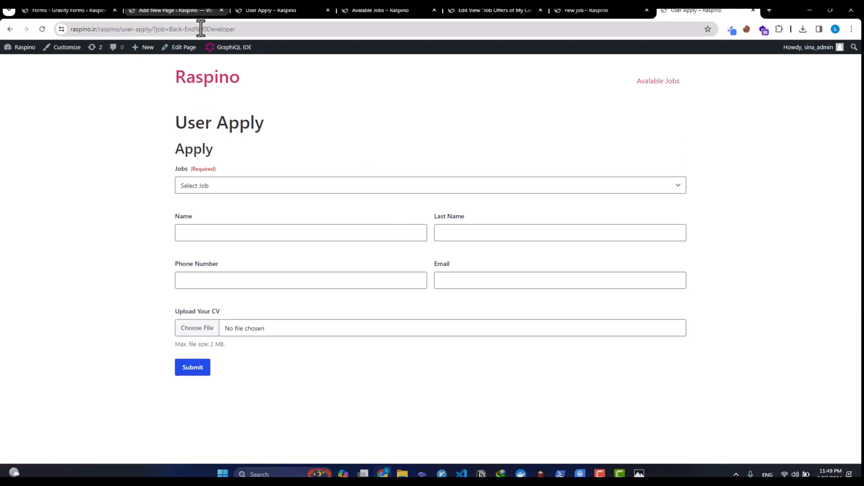
{"action": "triple_click", "coordinate": [230, 125]}
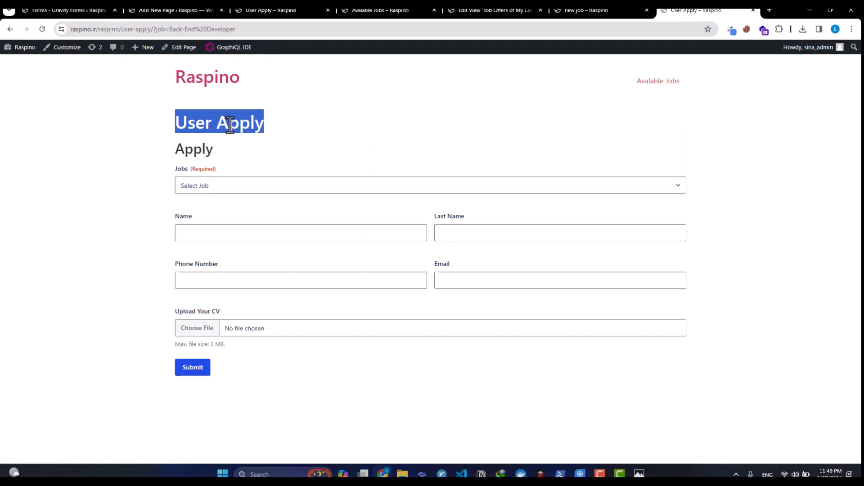
{"action": "left_click", "coordinate": [206, 190]}
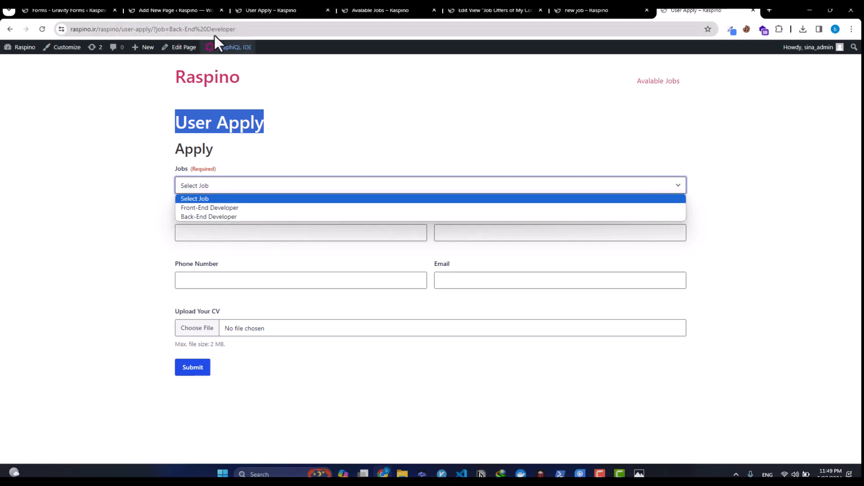
{"action": "left_click_drag", "start_coordinate": [172, 31], "coordinate": [257, 34]}
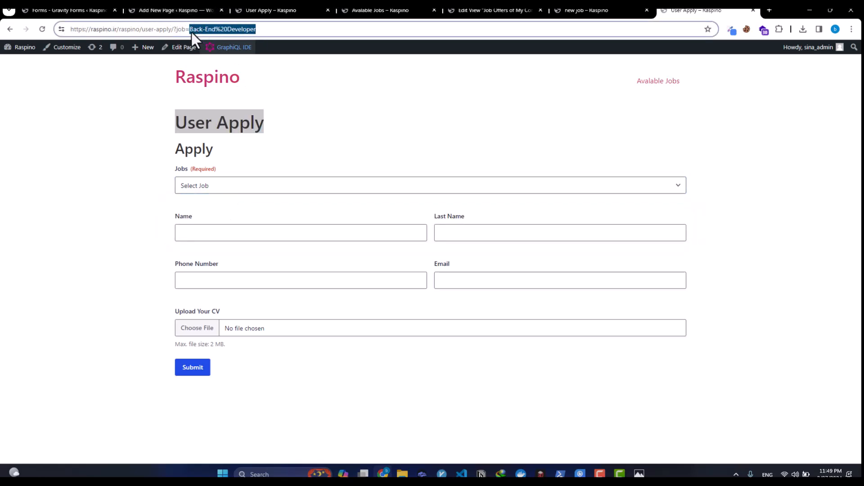
{"action": "left_click", "coordinate": [205, 189]}
{"action": "left_click", "coordinate": [203, 170]}
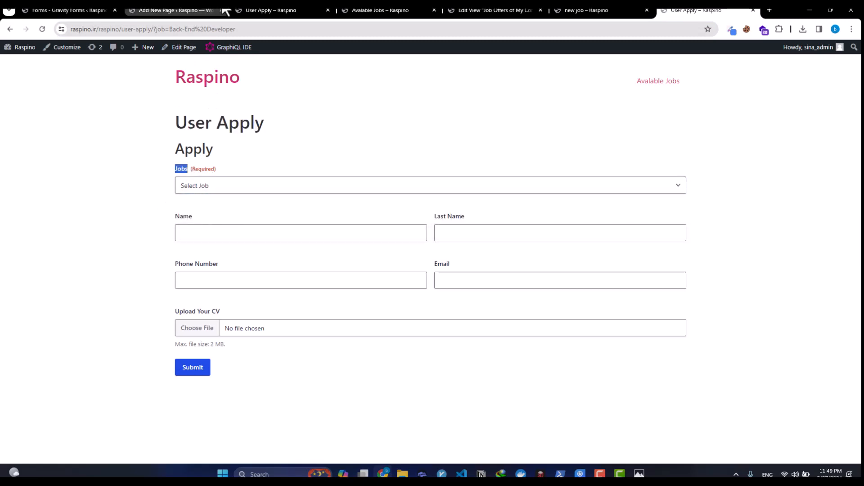
{"action": "left_click", "coordinate": [194, 17]}
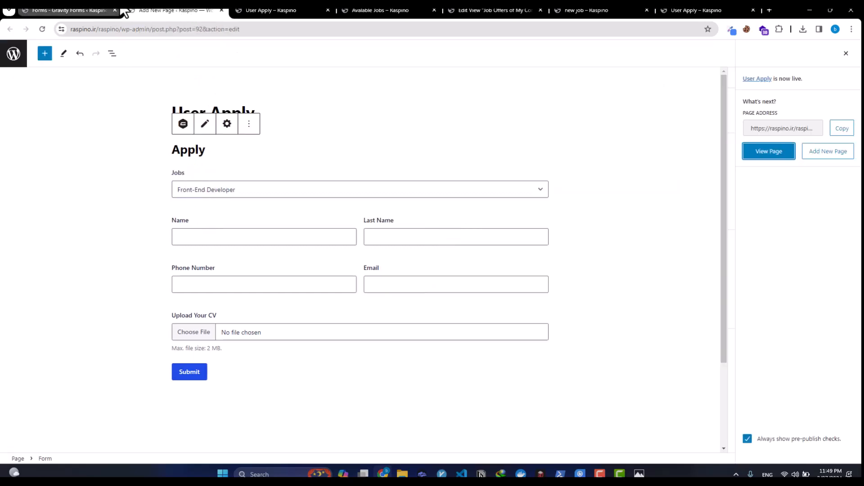
{"action": "left_click", "coordinate": [68, 10]}
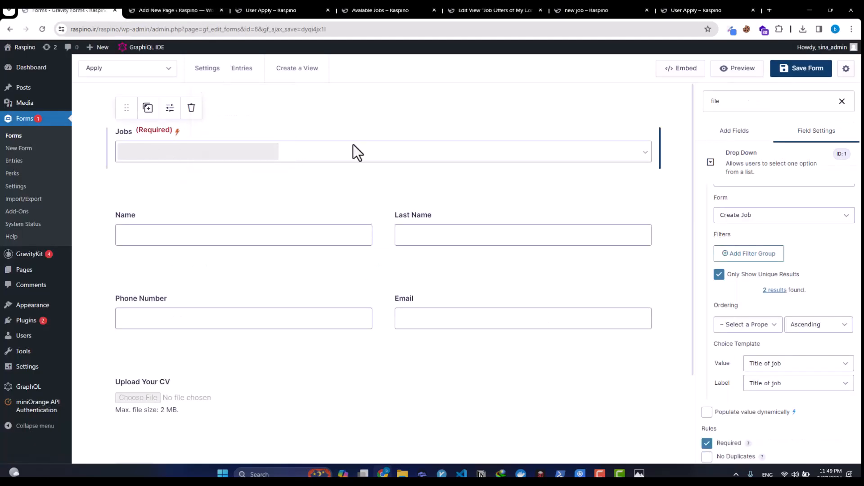
Step: Allow the Jobs dropdown to be populated dynamically with parameter name 'job'
{"action": "scroll", "coordinate": [783, 374], "scroll_direction": "down", "scroll_amount": 2}
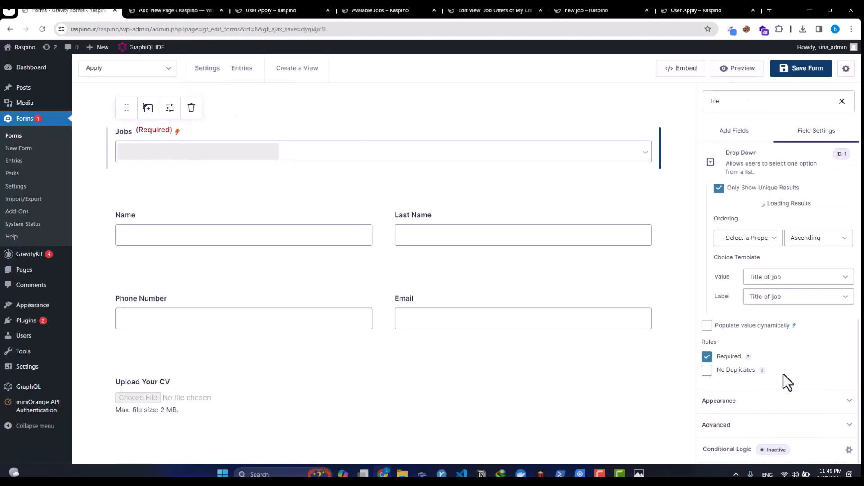
{"action": "left_click", "coordinate": [775, 426]}
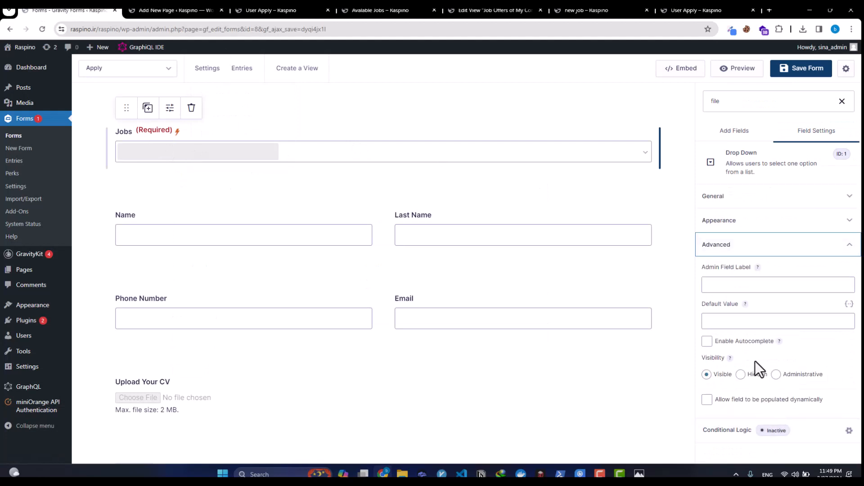
{"action": "left_click", "coordinate": [769, 399]}
{"action": "scroll", "coordinate": [761, 407], "scroll_direction": "down", "scroll_amount": 1}
{"action": "left_click", "coordinate": [736, 415]}
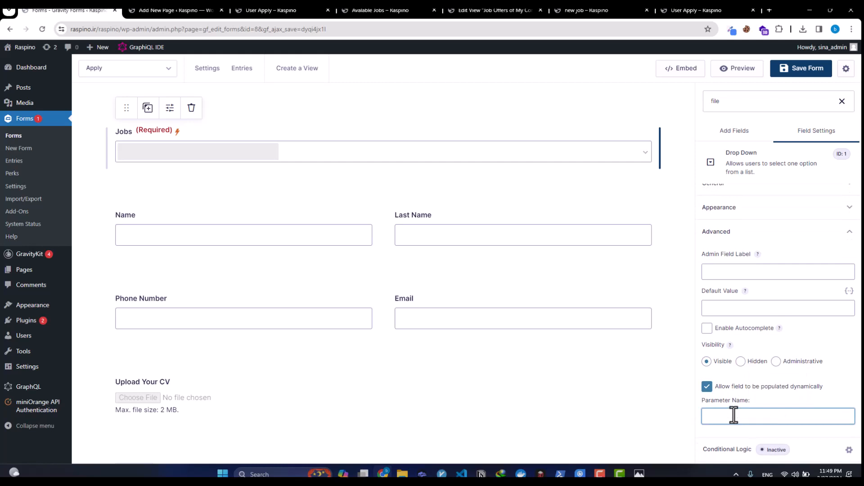
{"action": "type", "text": "job"}
Step: Check the job parameter name in the User Apply page address, then save the Apply form
{"action": "left_click", "coordinate": [161, 13]}
{"action": "left_click", "coordinate": [585, 10]}
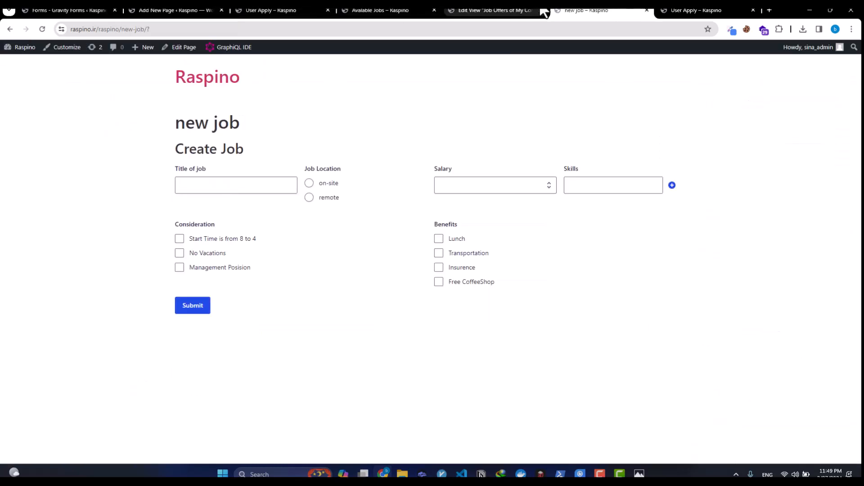
{"action": "left_click", "coordinate": [506, 11]}
{"action": "left_click", "coordinate": [667, 11]}
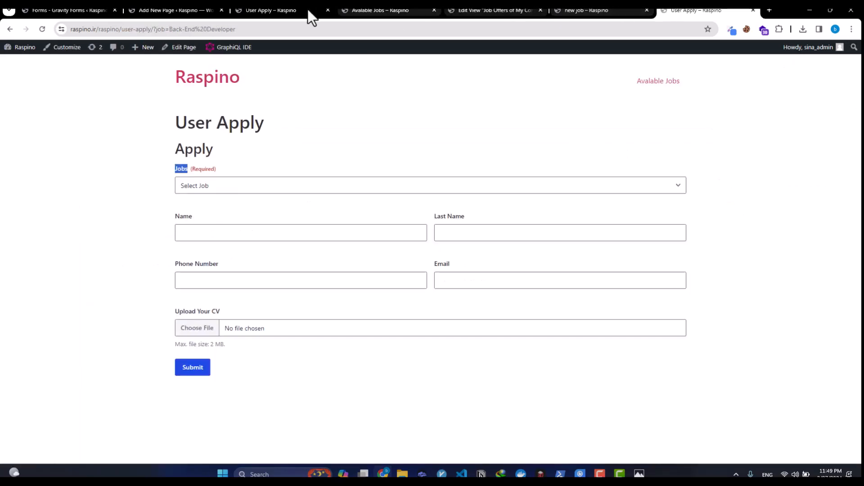
{"action": "left_click", "coordinate": [153, 29]}
{"action": "double_click", "coordinate": [181, 30]}
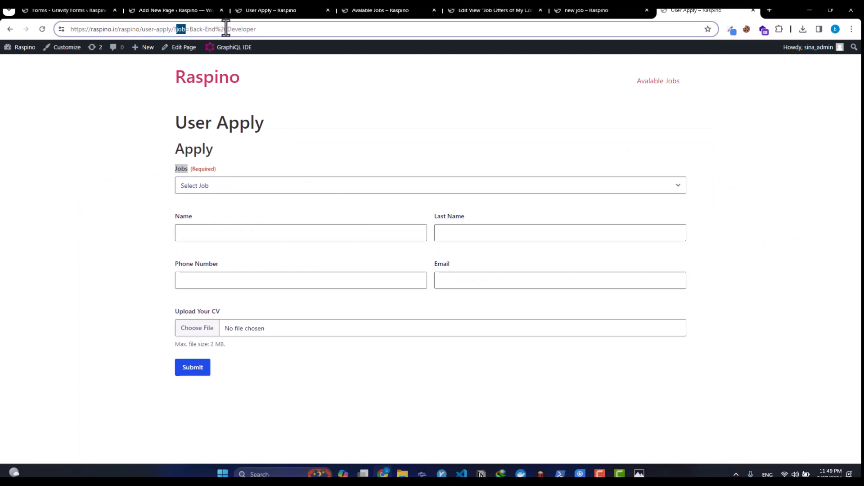
{"action": "left_click", "coordinate": [107, 9]}
{"action": "left_click", "coordinate": [160, 10]}
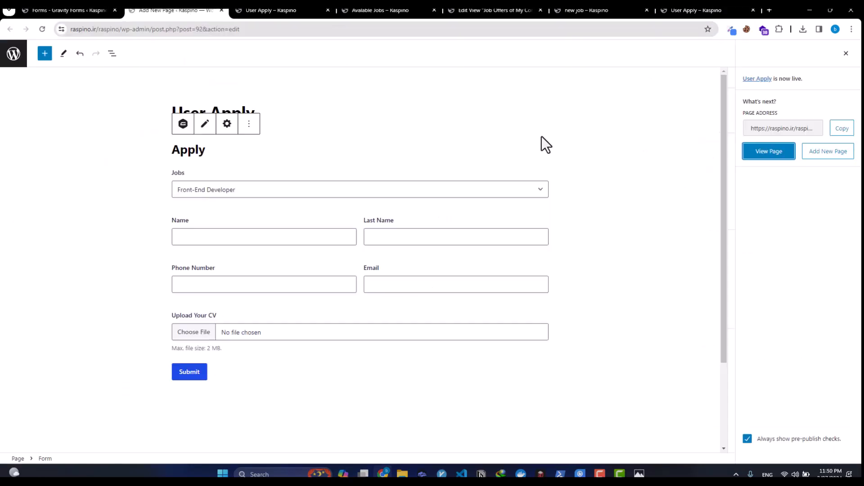
{"action": "left_click", "coordinate": [69, 10]}
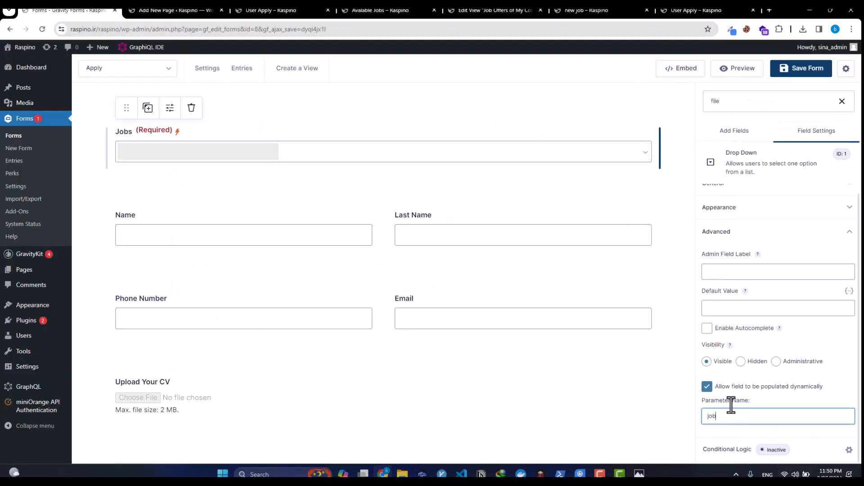
{"action": "left_click", "coordinate": [783, 69]}
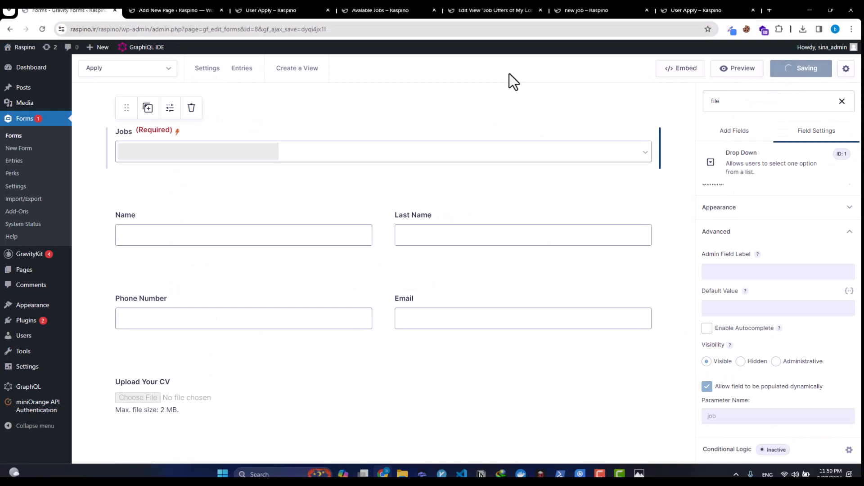
{"action": "left_click", "coordinate": [694, 10]}
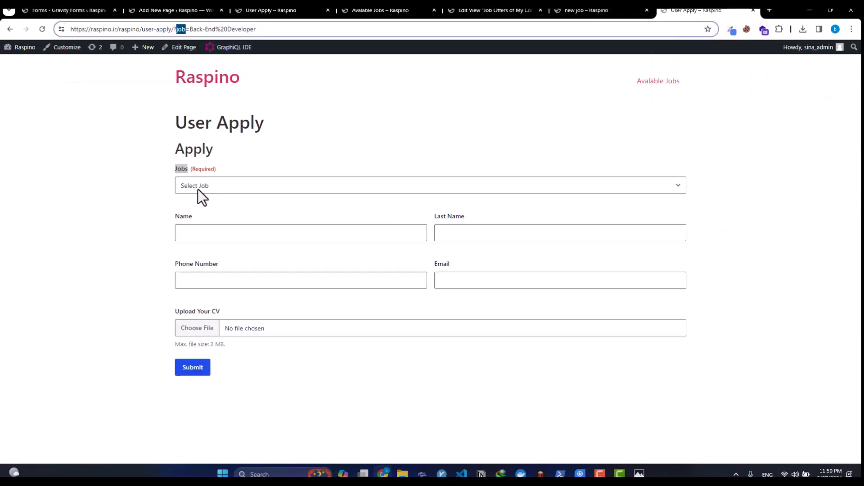
Step: Reload User Apply, then open Front-End Developer from Avalable Jobs and follow its Apply link
{"action": "key", "text": "Return"}
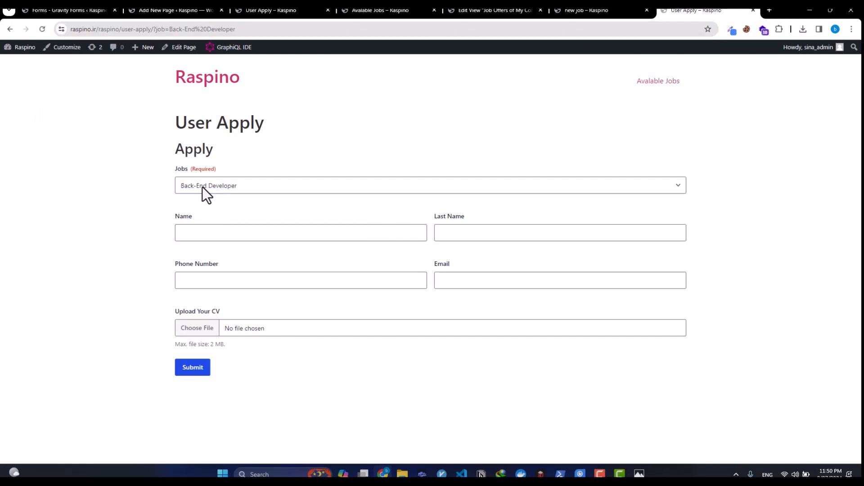
{"action": "left_click", "coordinate": [598, 10]}
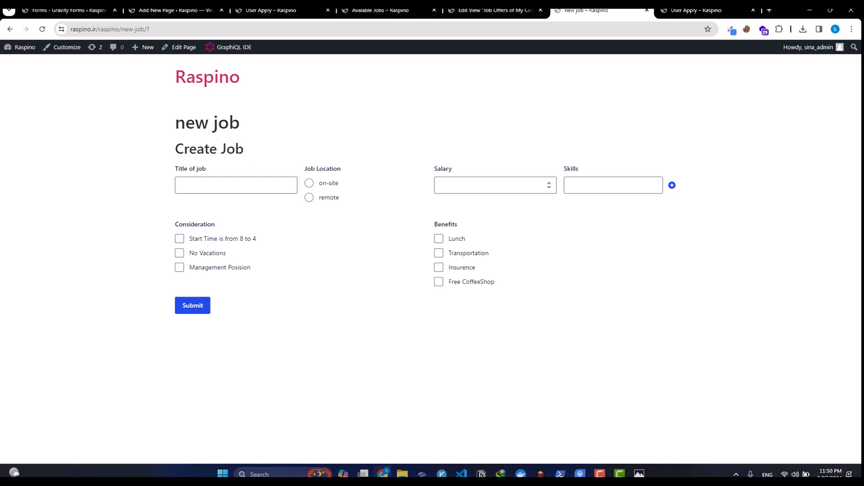
{"action": "left_click", "coordinate": [508, 11]}
{"action": "left_click", "coordinate": [678, 11]}
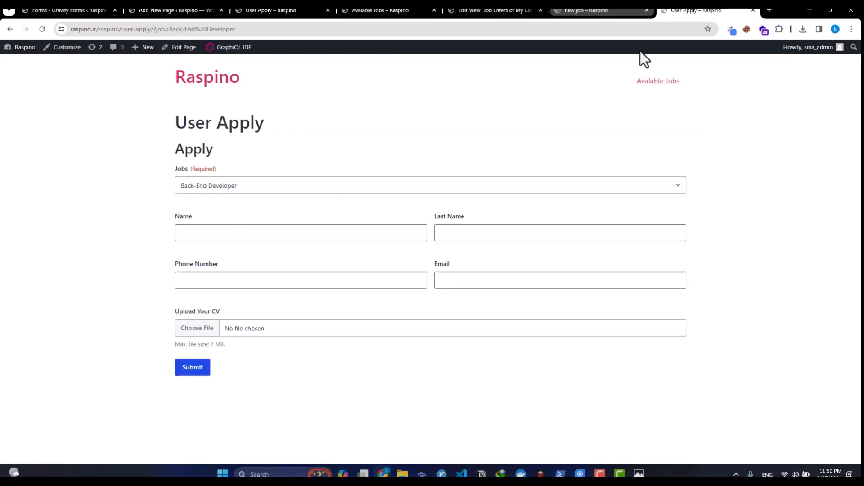
{"action": "left_click", "coordinate": [661, 82]}
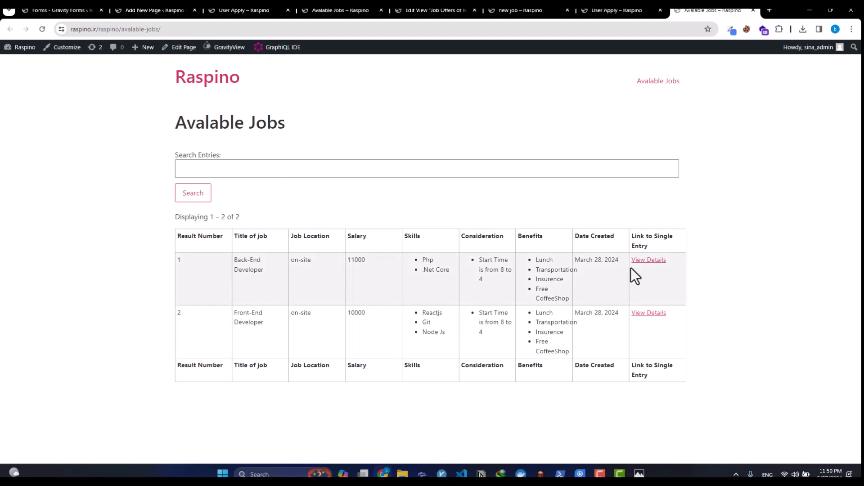
{"action": "left_click", "coordinate": [660, 317]}
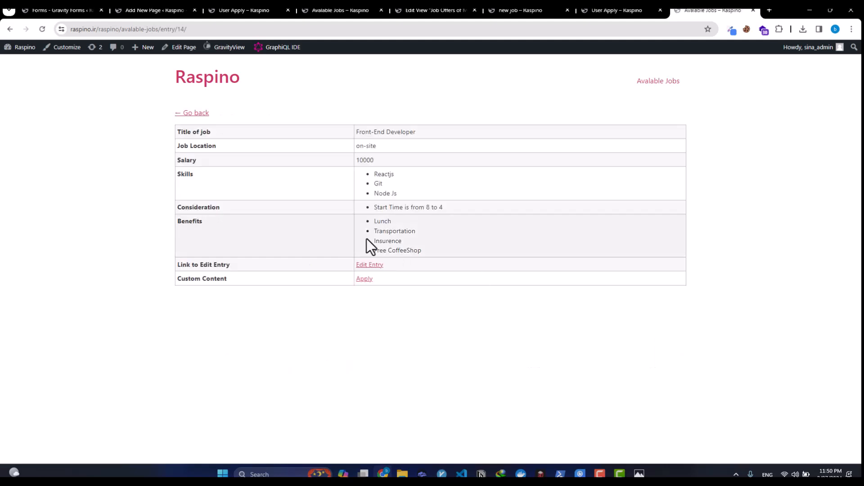
{"action": "left_click", "coordinate": [365, 279]}
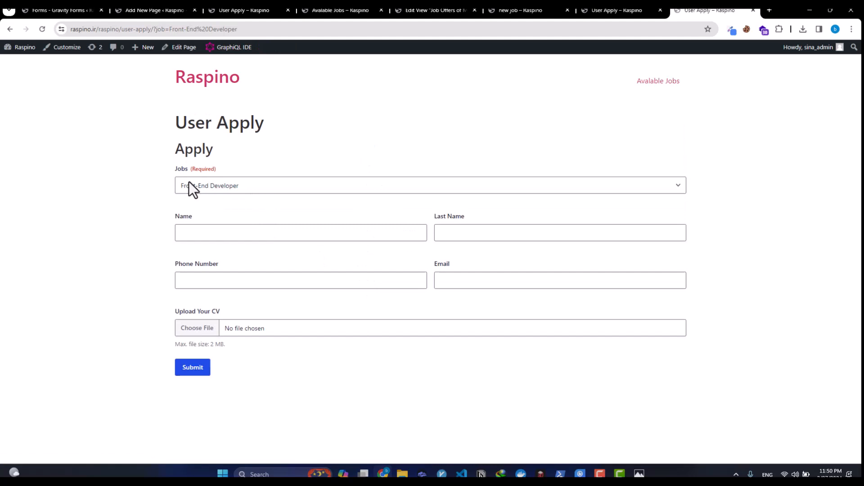
Step: Keep Front-End Developer as the job and enter the applicant's first name, last name and phone number
{"action": "left_click", "coordinate": [189, 182]}
{"action": "left_click", "coordinate": [185, 207]}
{"action": "left_click", "coordinate": [176, 228]}
{"action": "key", "text": "Tab"}
{"action": "key", "text": "Tab"}
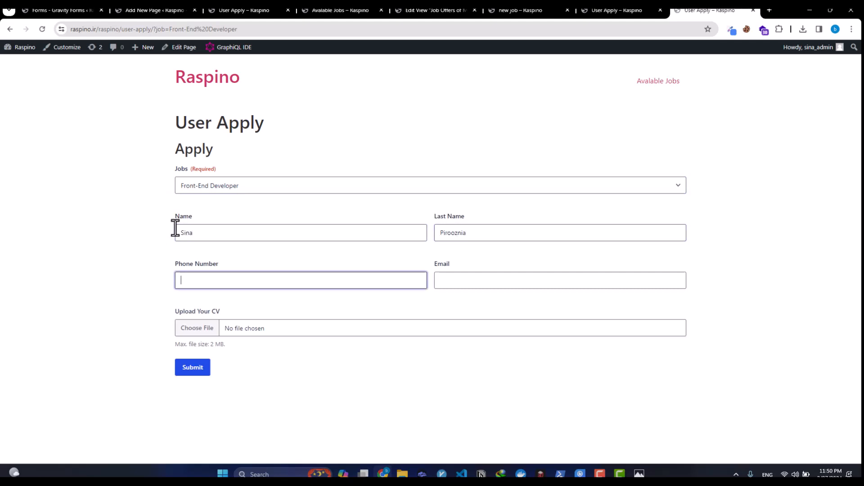
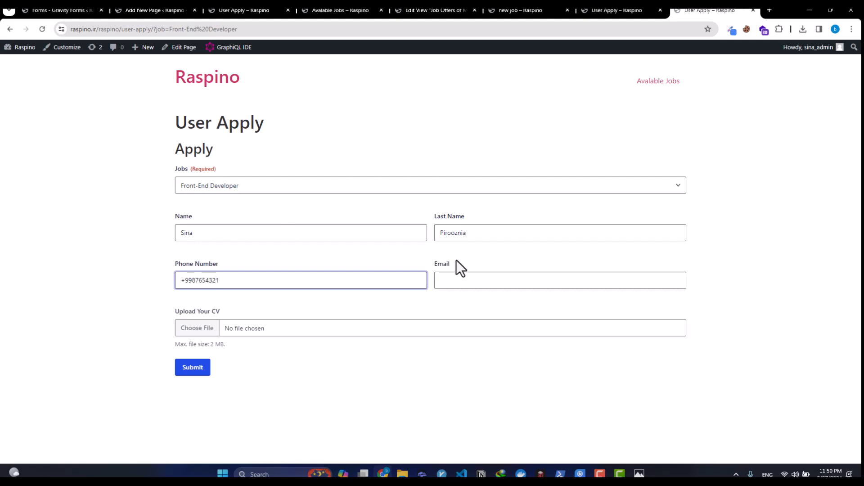
Step: Enter the applicant's e-mail, skip the CV upload, and submit to reach the thank-you message
{"action": "left_click", "coordinate": [481, 280]}
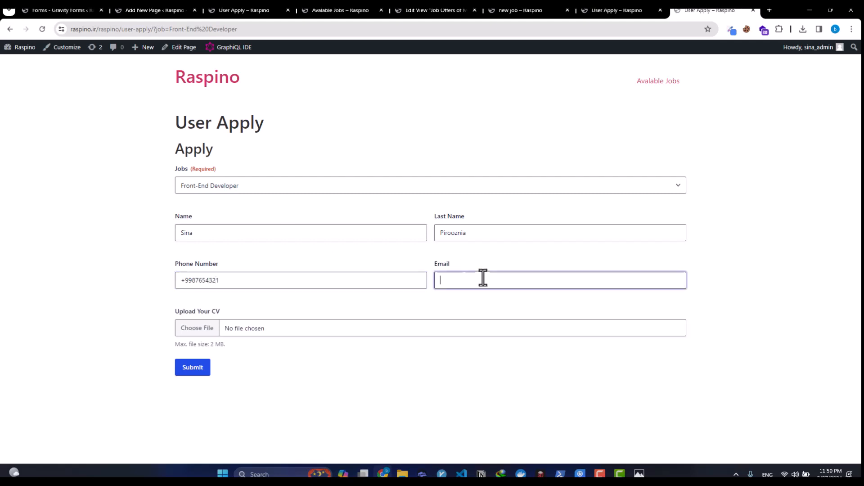
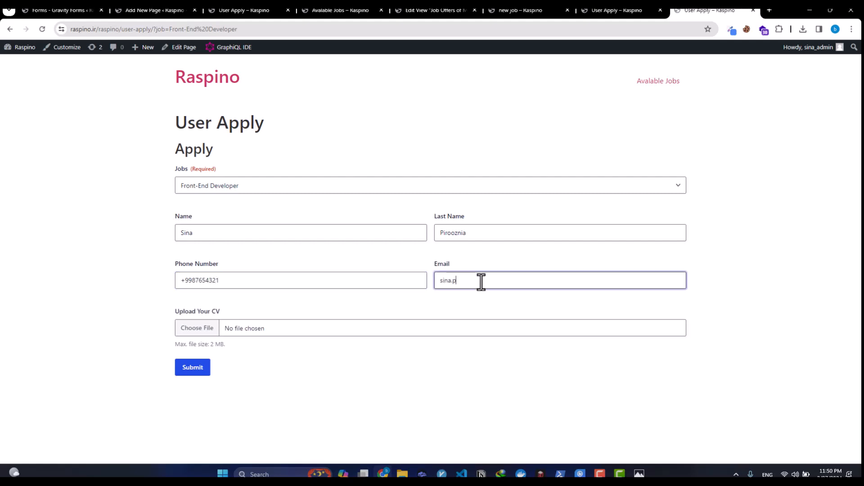
{"action": "key", "text": "Tab"}
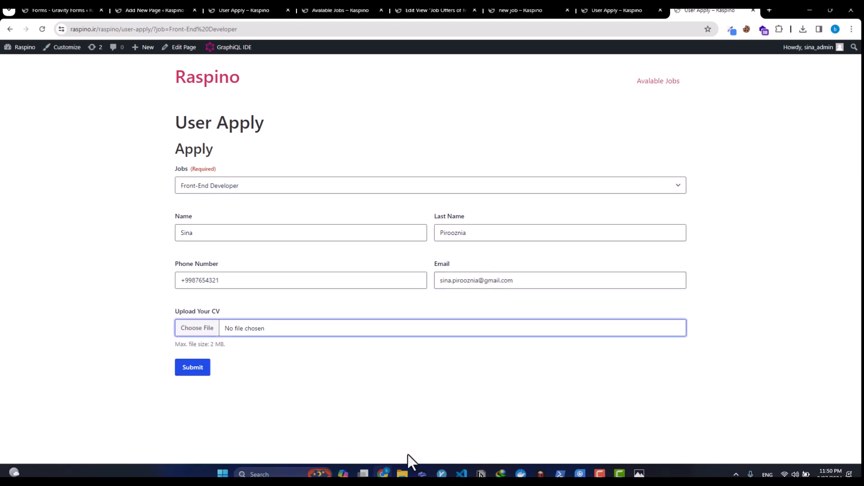
{"action": "mouse_move", "coordinate": [409, 476]}
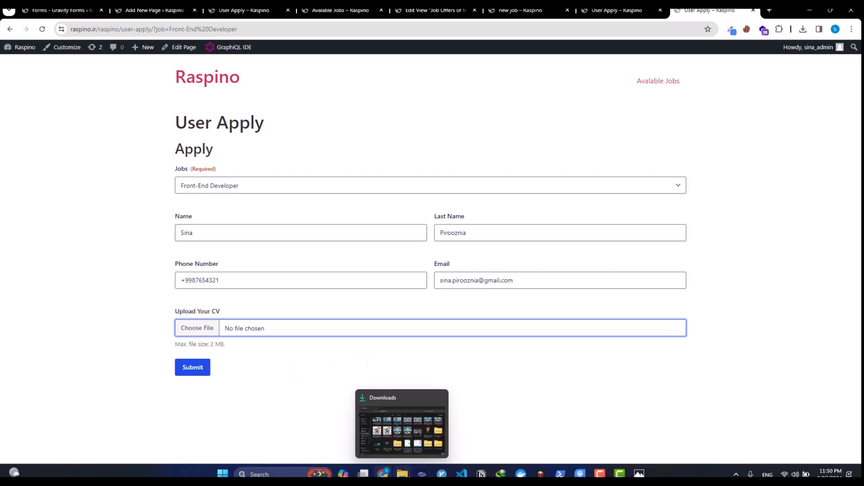
{"action": "left_click", "coordinate": [307, 377]}
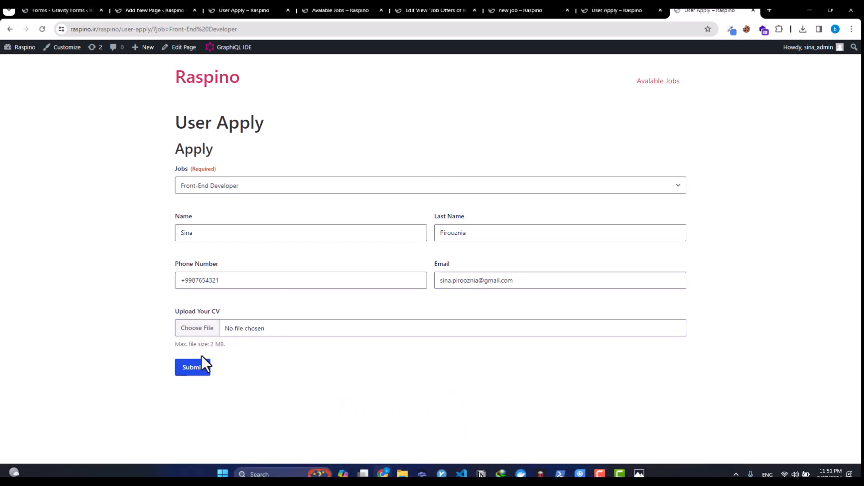
{"action": "left_click", "coordinate": [204, 370]}
{"action": "left_click_drag", "start_coordinate": [182, 145], "coordinate": [457, 159]}
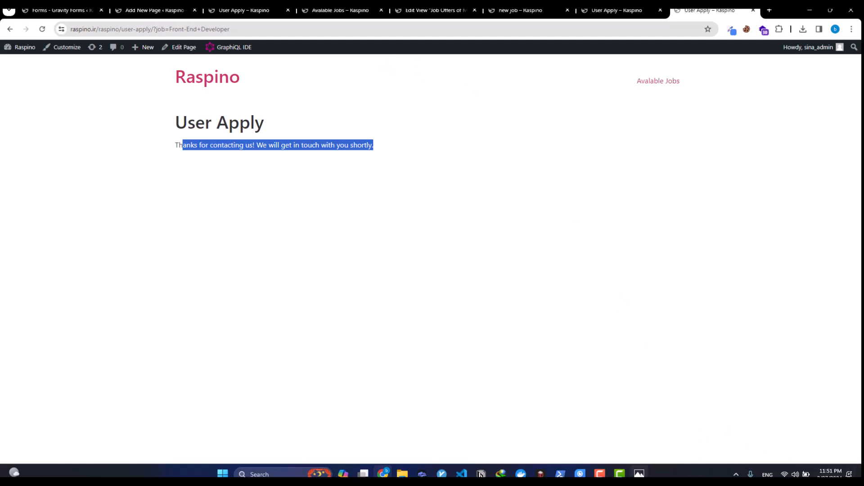
{"action": "left_click", "coordinate": [640, 474]}
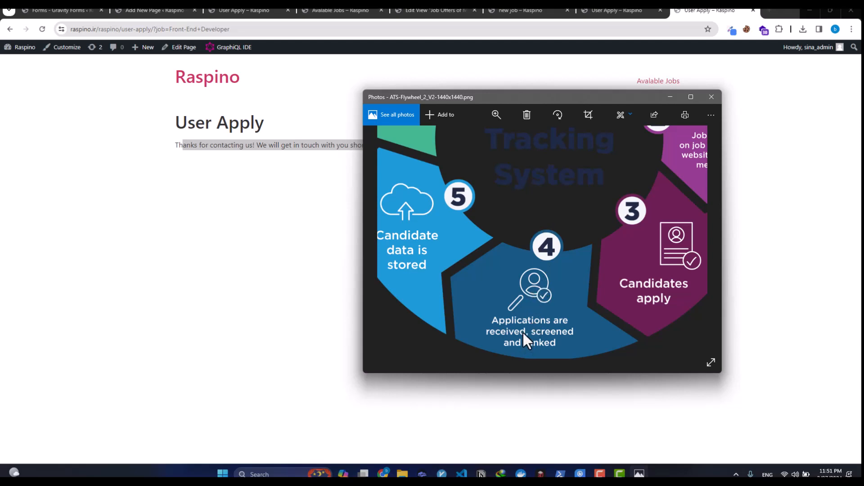
{"action": "left_click_drag", "start_coordinate": [565, 316], "coordinate": [490, 340]}
{"action": "left_click_drag", "start_coordinate": [538, 251], "coordinate": [578, 215]}
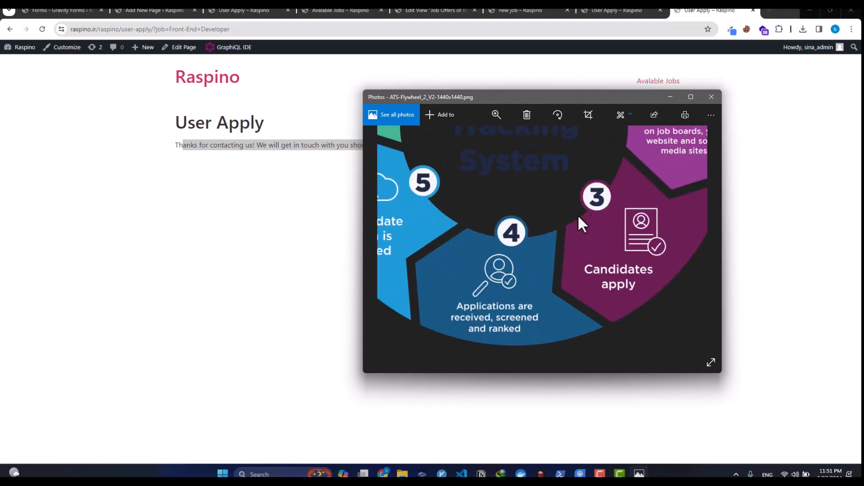
{"action": "left_click_drag", "start_coordinate": [616, 269], "coordinate": [646, 258]}
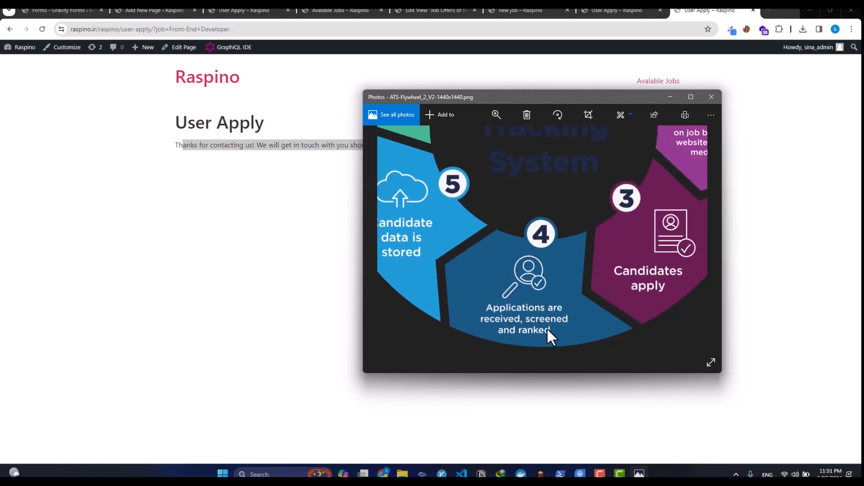
{"action": "key", "text": "alt+Tab"}
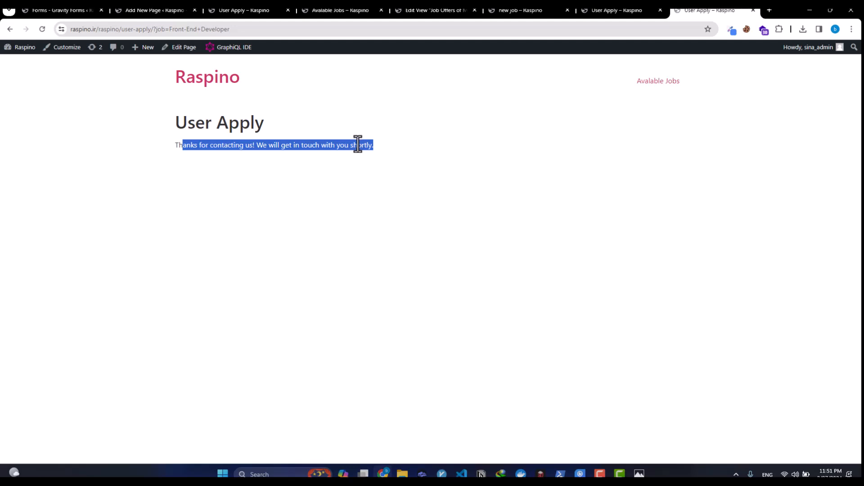
Step: Close the Add New Page editor and open the Apply form's entries in a separate tab
{"action": "left_click", "coordinate": [266, 10]}
{"action": "left_click", "coordinate": [338, 11]}
{"action": "left_click", "coordinate": [172, 10]}
{"action": "middle_click", "coordinate": [152, 11]}
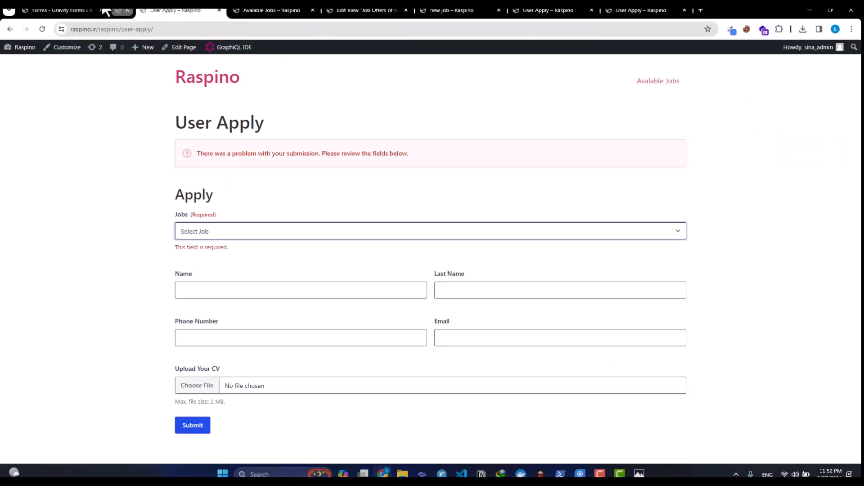
{"action": "left_click", "coordinate": [71, 11]}
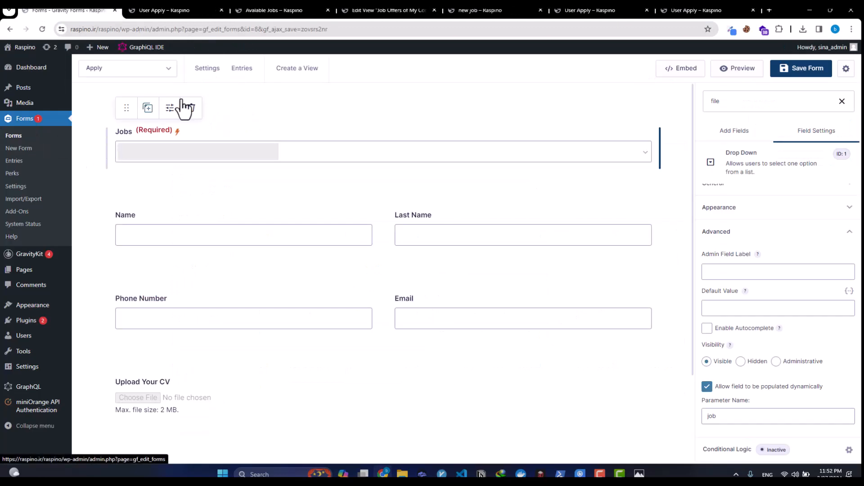
{"action": "middle_click", "coordinate": [242, 73]}
{"action": "left_click", "coordinate": [177, 10]}
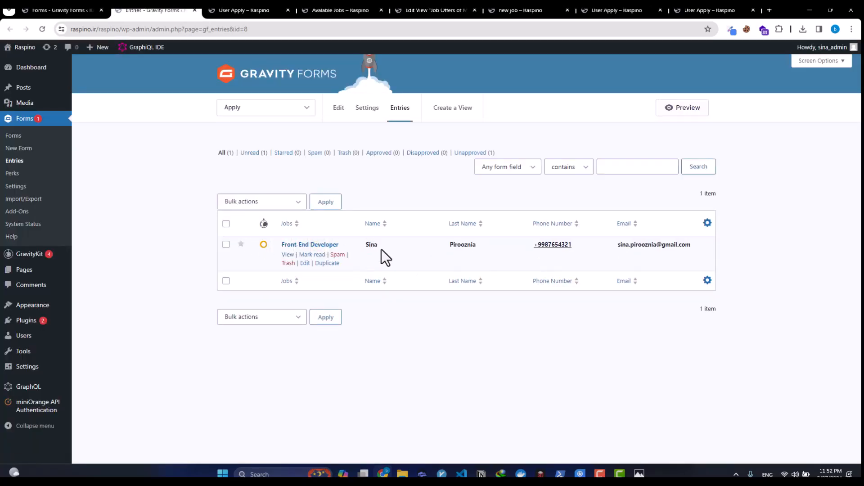
Step: Toggle the test entry to approved, disapproved, then back to unapproved, and bring up the ATS diagram
{"action": "left_click", "coordinate": [264, 245]}
{"action": "left_click", "coordinate": [286, 245]}
{"action": "left_click", "coordinate": [302, 244]}
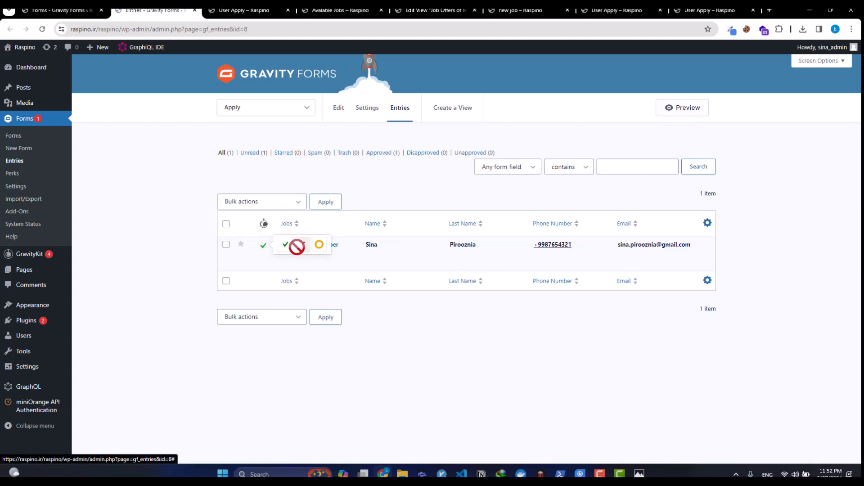
{"action": "left_click", "coordinate": [319, 245]}
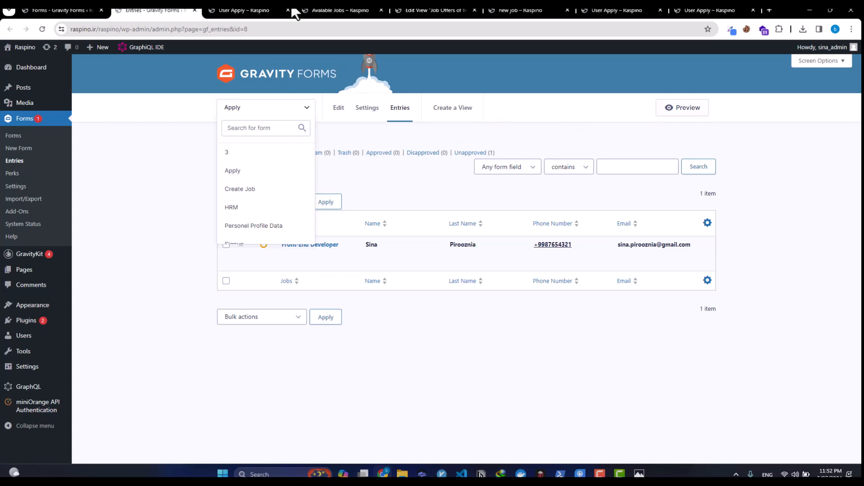
{"action": "left_click", "coordinate": [299, 101]}
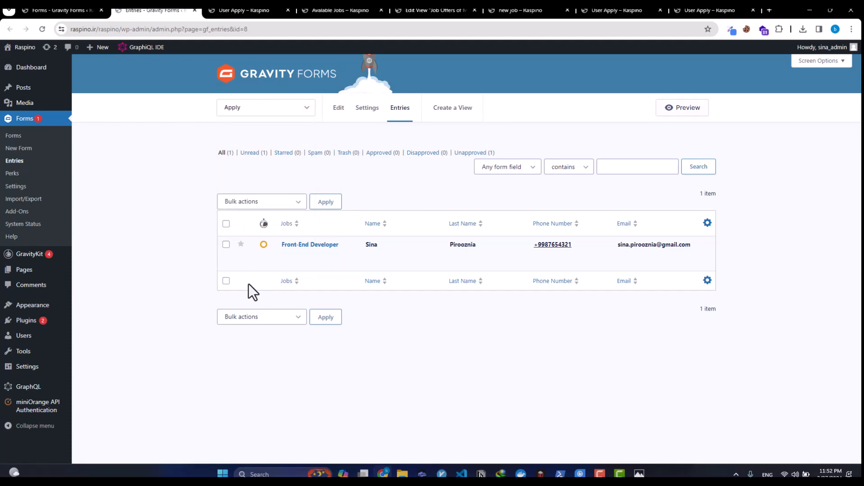
{"action": "left_click", "coordinate": [639, 474]}
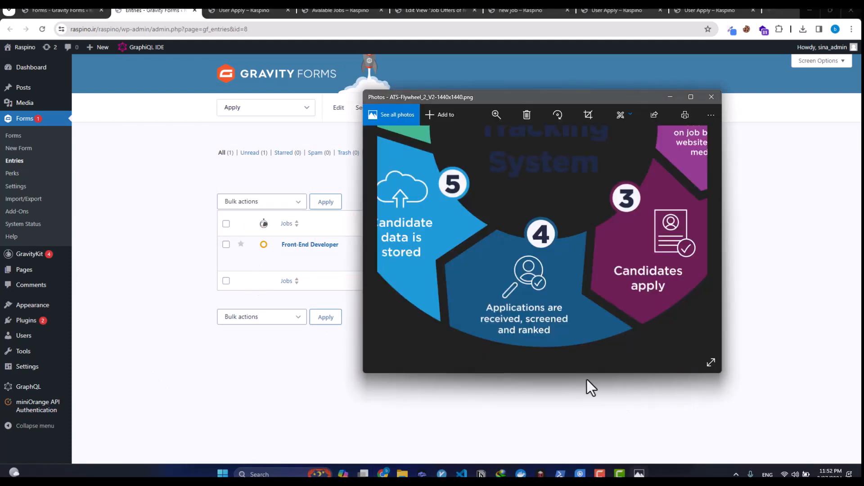
Step: Pan and zoom the ATS diagram to review steps 5–7, then return to the Gravity Forms entries list
{"action": "left_click_drag", "start_coordinate": [535, 257], "coordinate": [592, 288]}
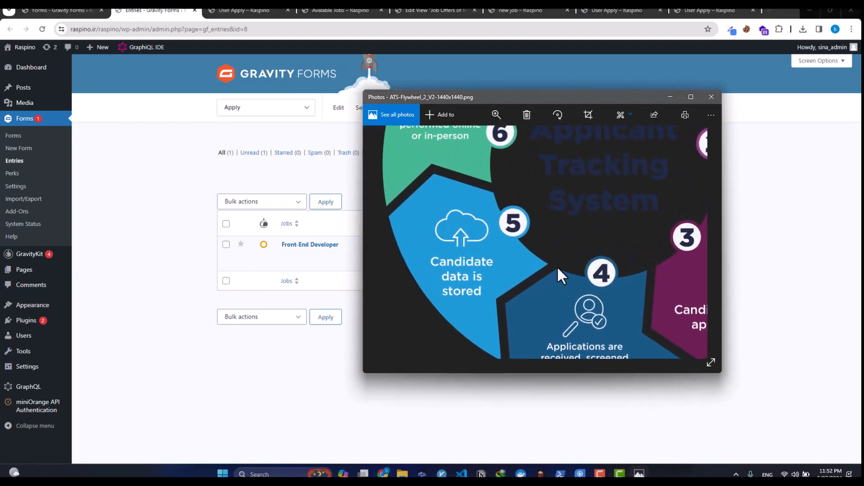
{"action": "left_click_drag", "start_coordinate": [544, 256], "coordinate": [514, 283]}
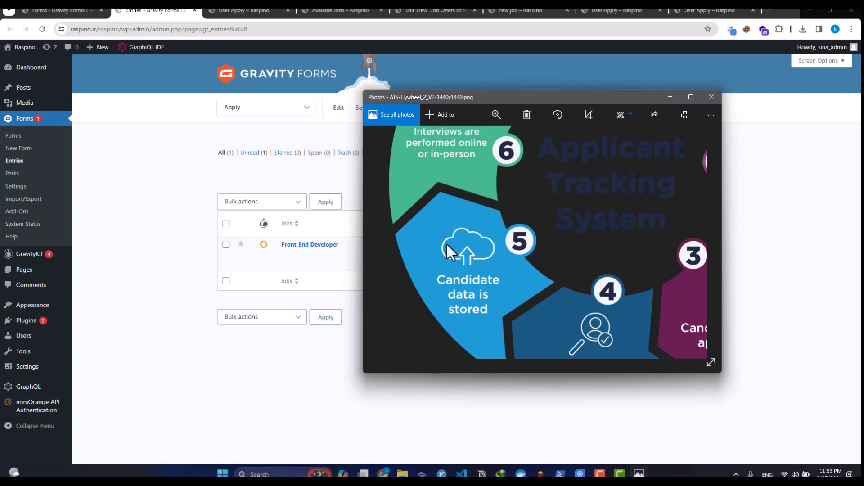
{"action": "scroll", "coordinate": [498, 220], "scroll_direction": "up", "scroll_amount": 5}
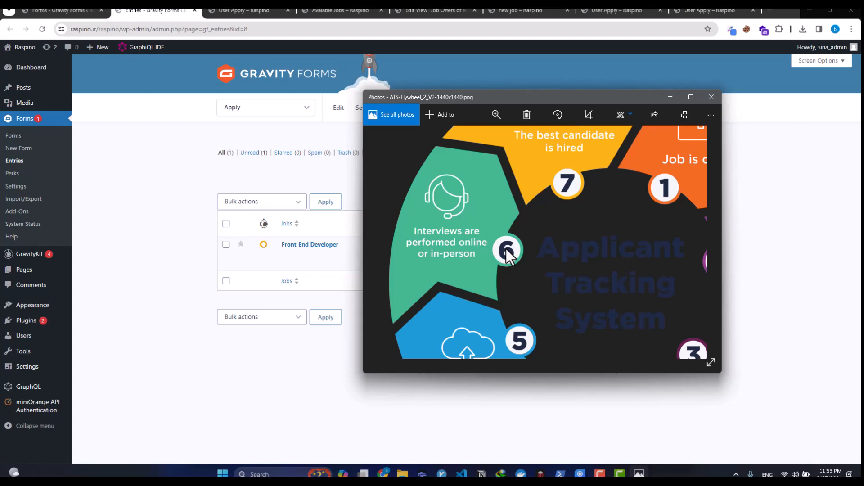
{"action": "left_click", "coordinate": [180, 260]}
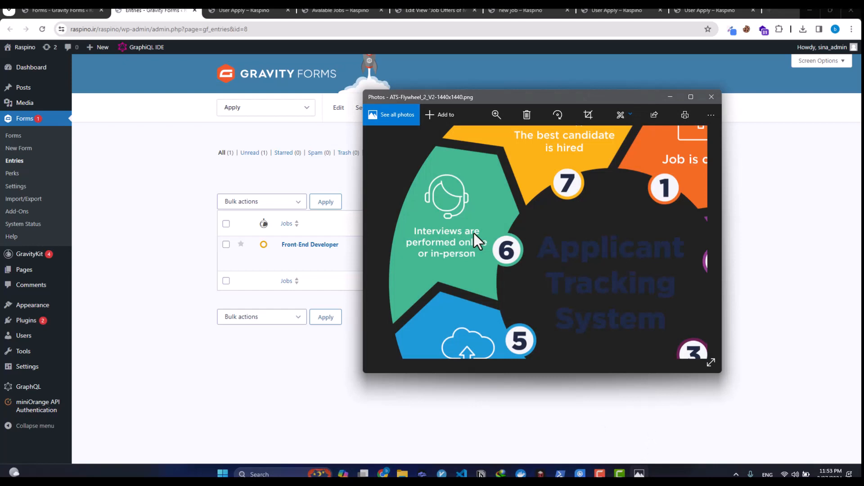
Step: Pan the diagram to 'Candidate data is stored' and 'Job is created', then switch to Camtasia
{"action": "left_click_drag", "start_coordinate": [474, 233], "coordinate": [477, 174]}
{"action": "left_click_drag", "start_coordinate": [507, 291], "coordinate": [490, 266]}
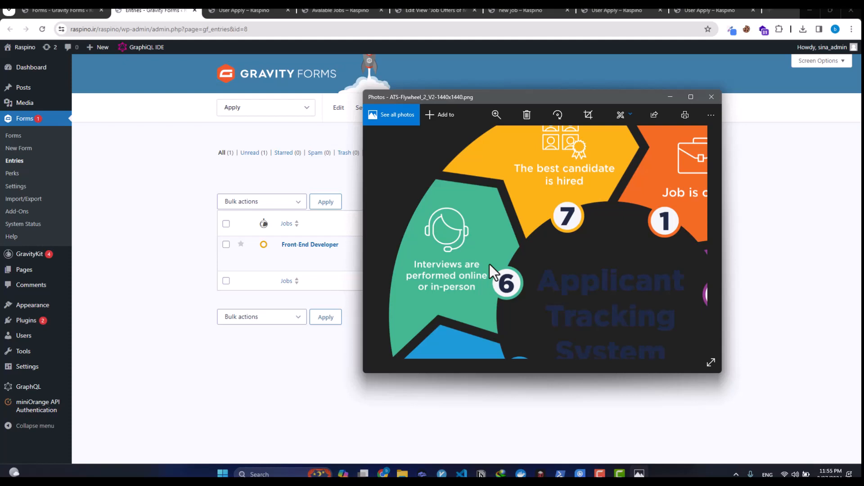
{"action": "left_click", "coordinate": [620, 473]}
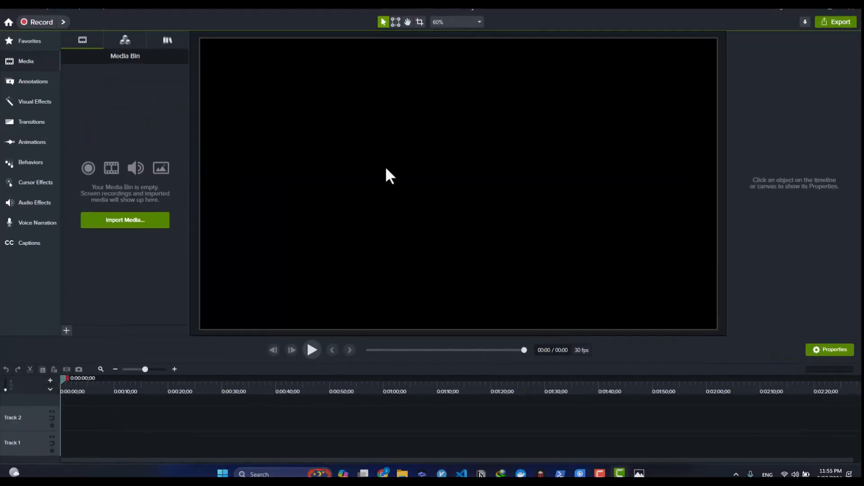